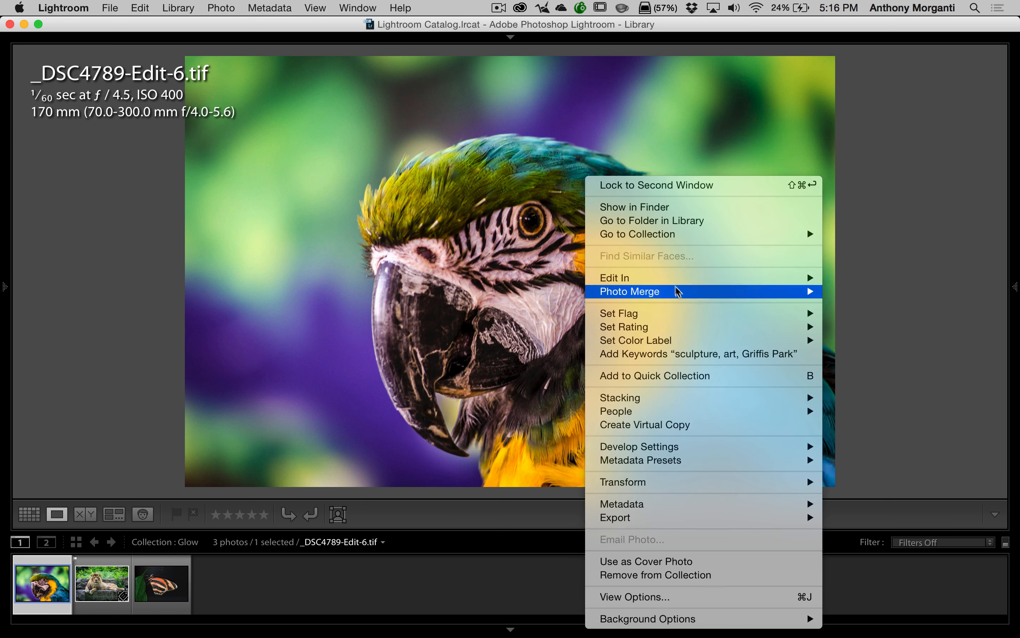
Open the macaw photo for editing in Topaz Glow, using the Edit Original option
mouse_move(634, 281)
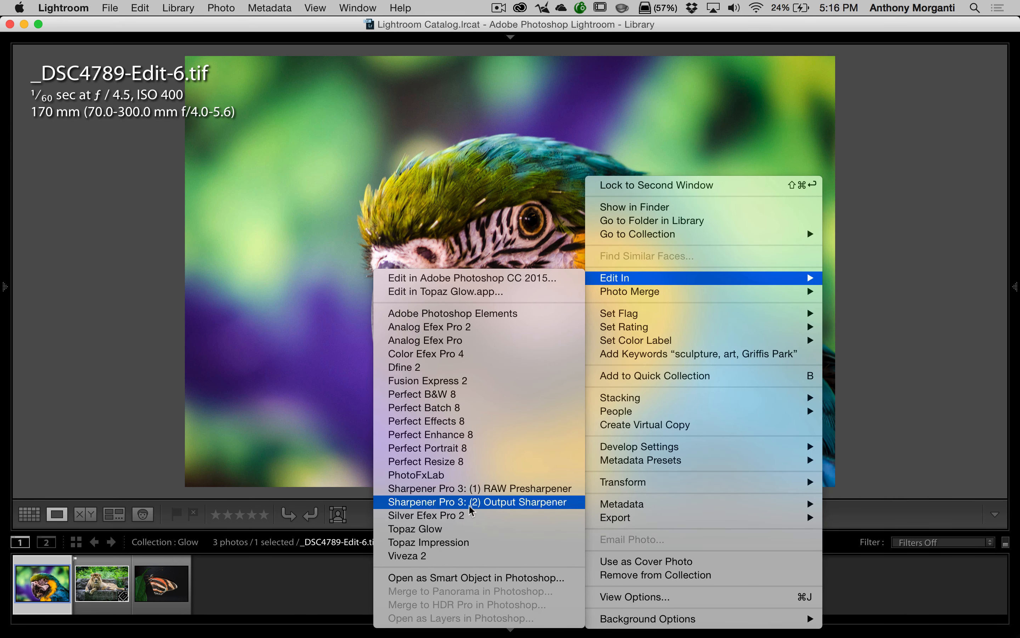
click(426, 530)
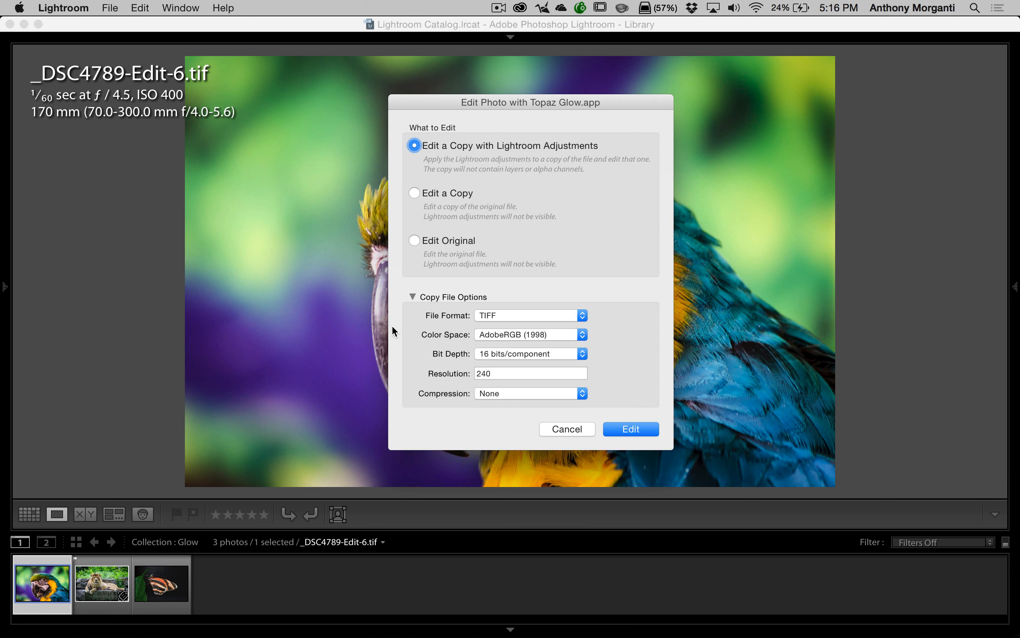
click(413, 238)
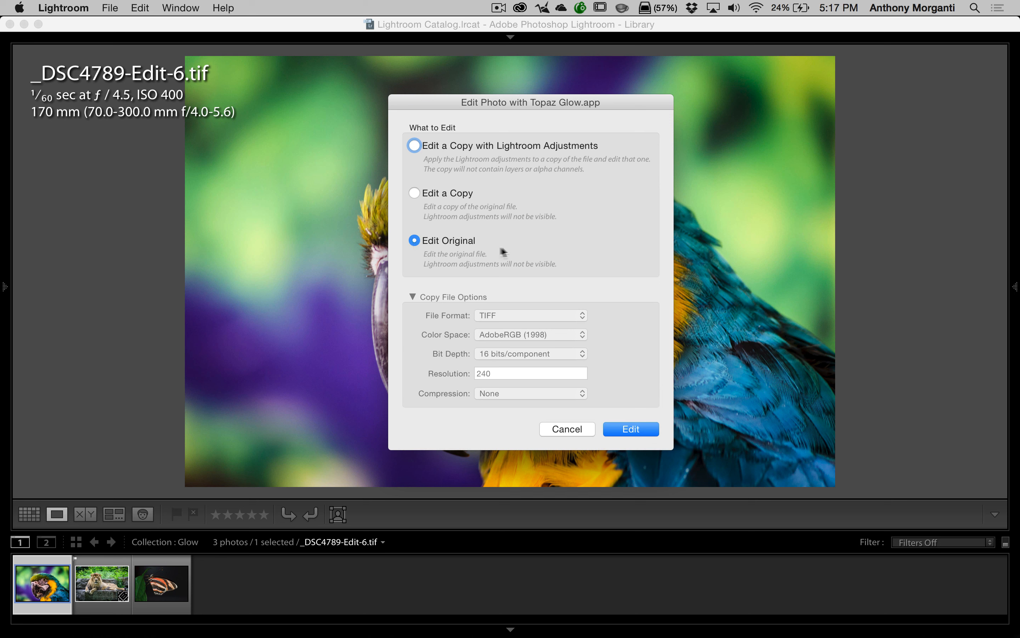
click(627, 429)
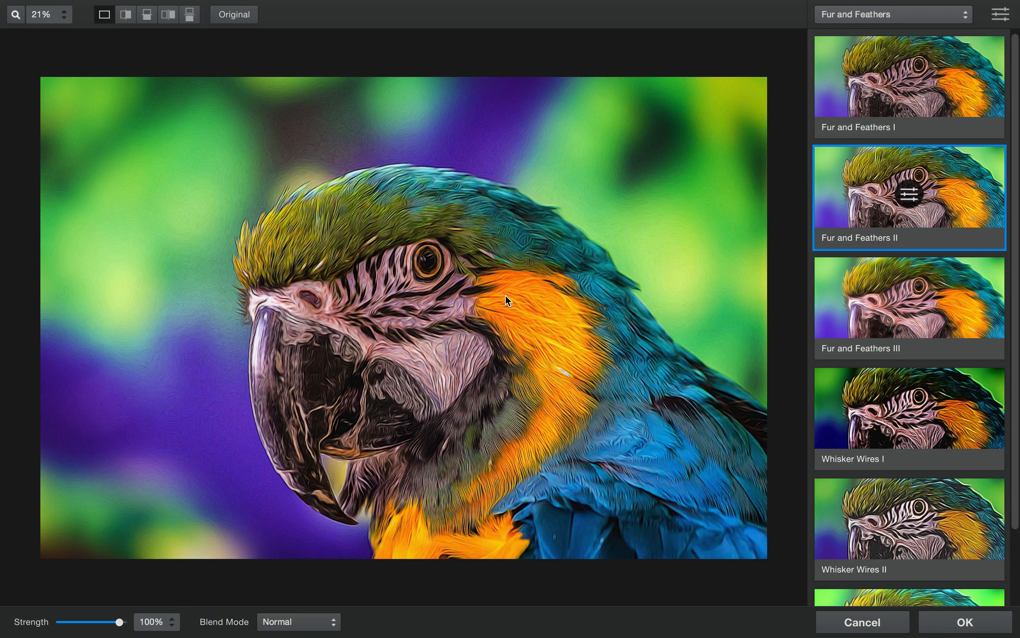
Inspect the effect's detail around the macaw's face and beak at 80% zoom, and return to the whole image
click(47, 14)
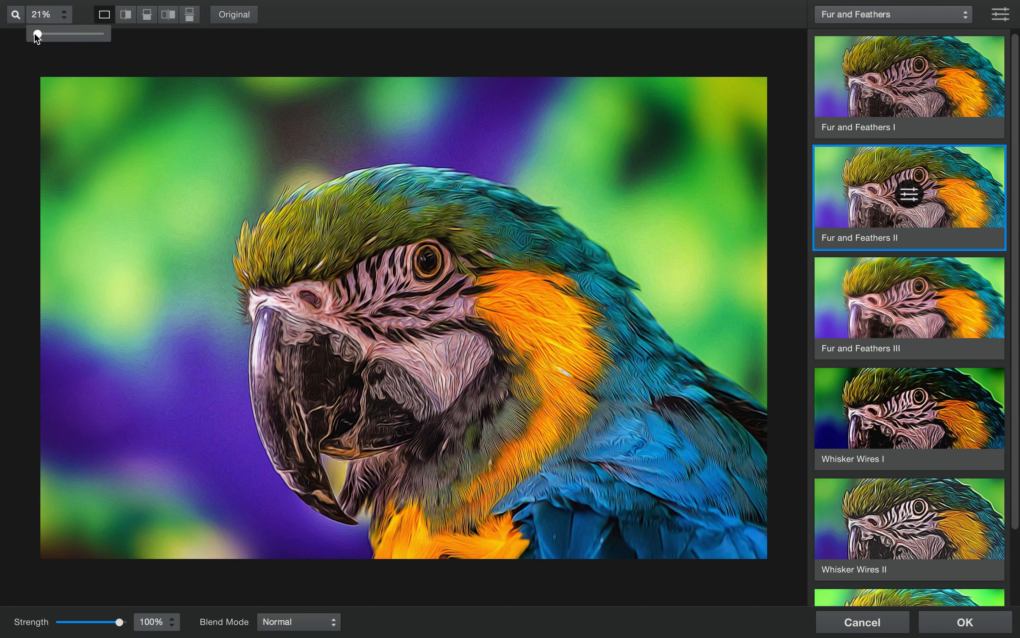
drag(37, 35, 85, 36)
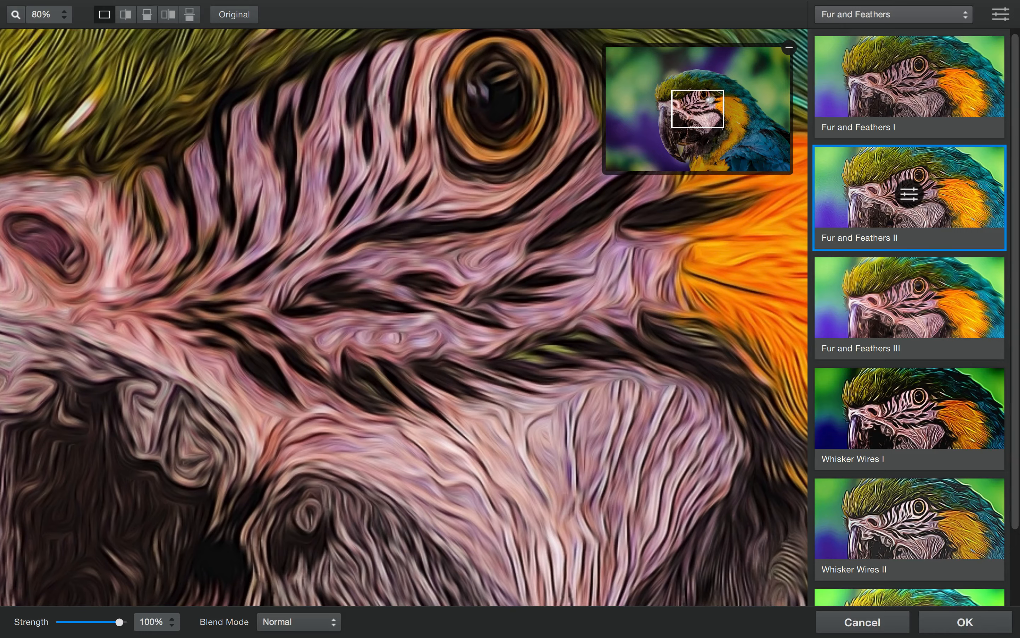
drag(708, 101, 703, 127)
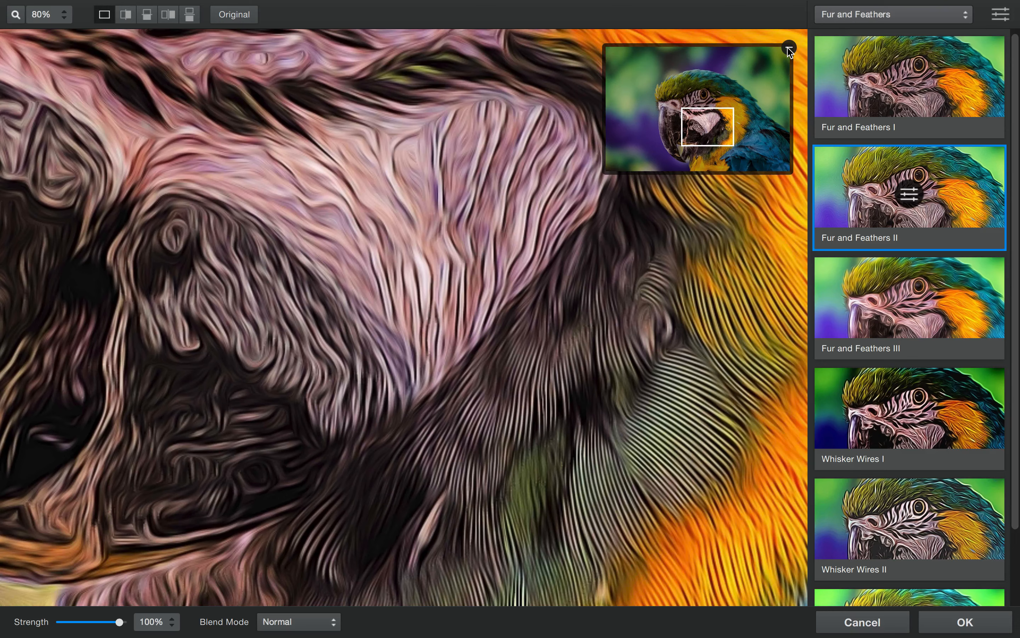
scroll(386, 245, down, 10)
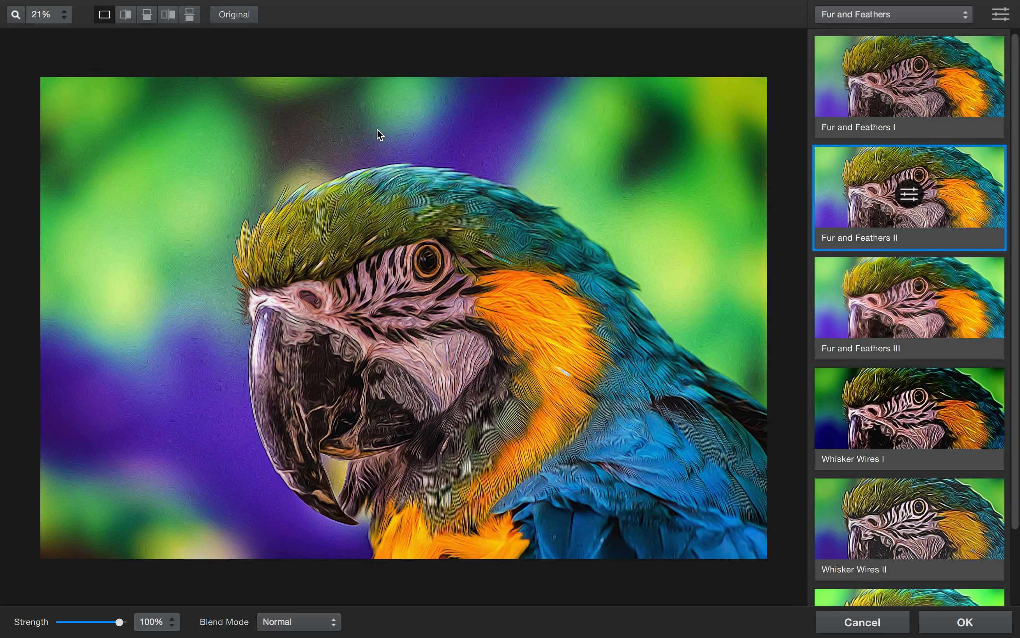
Toggle repeatedly between the original macaw photo and the Fur and Feathers II effect to compare them
click(394, 112)
click(395, 112)
click(395, 113)
click(394, 113)
click(47, 14)
click(234, 16)
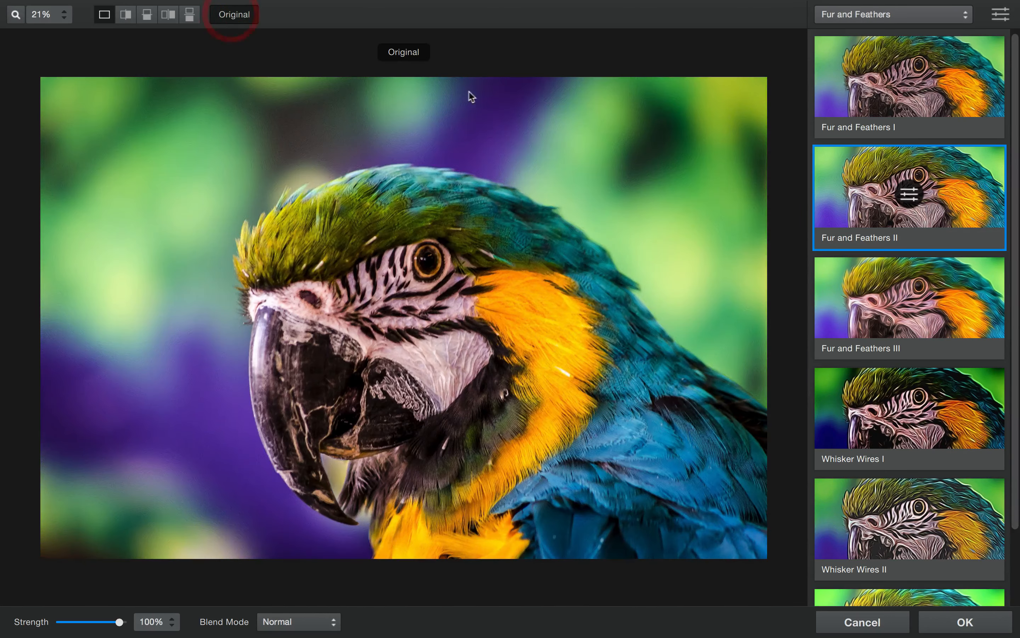
click(234, 16)
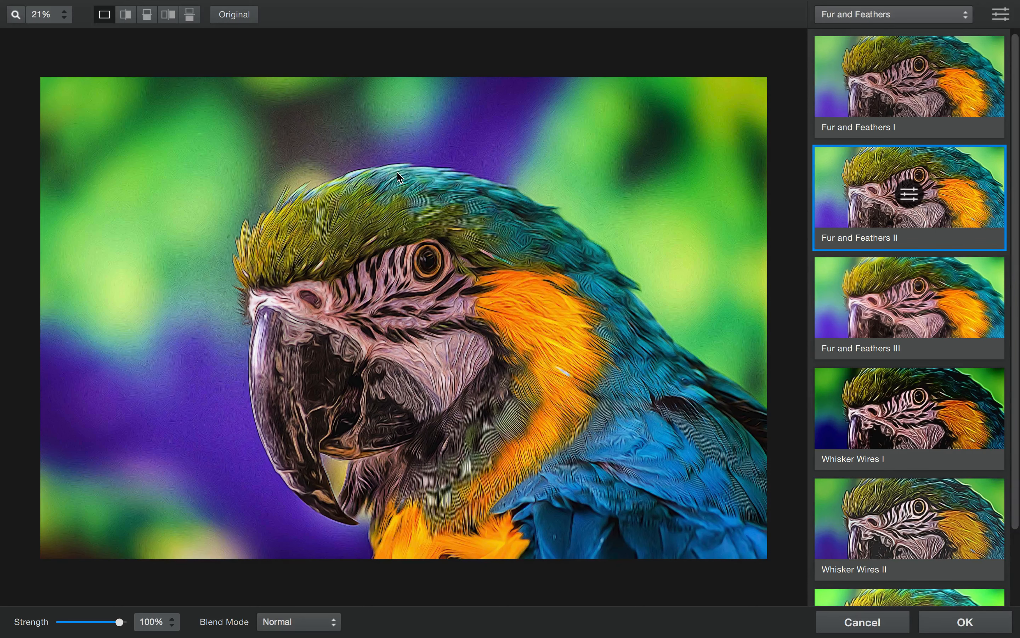
click(398, 176)
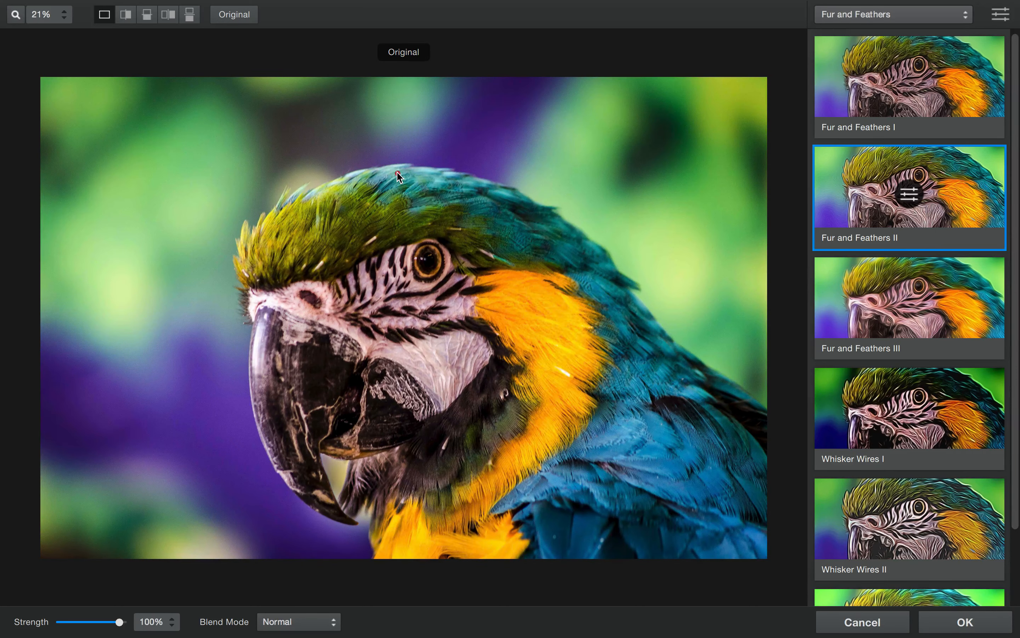
click(399, 176)
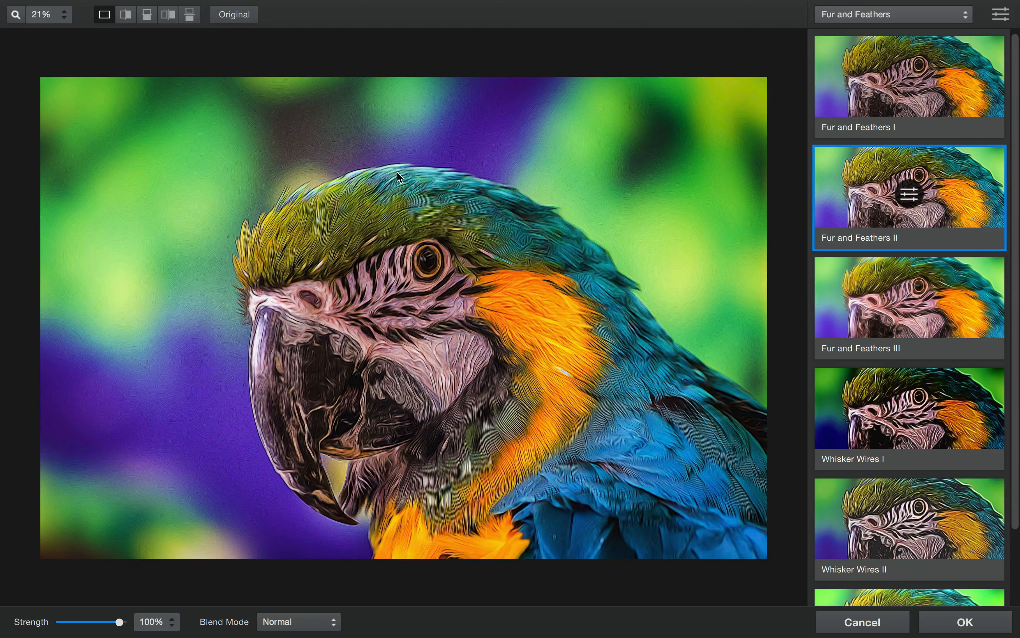
click(399, 177)
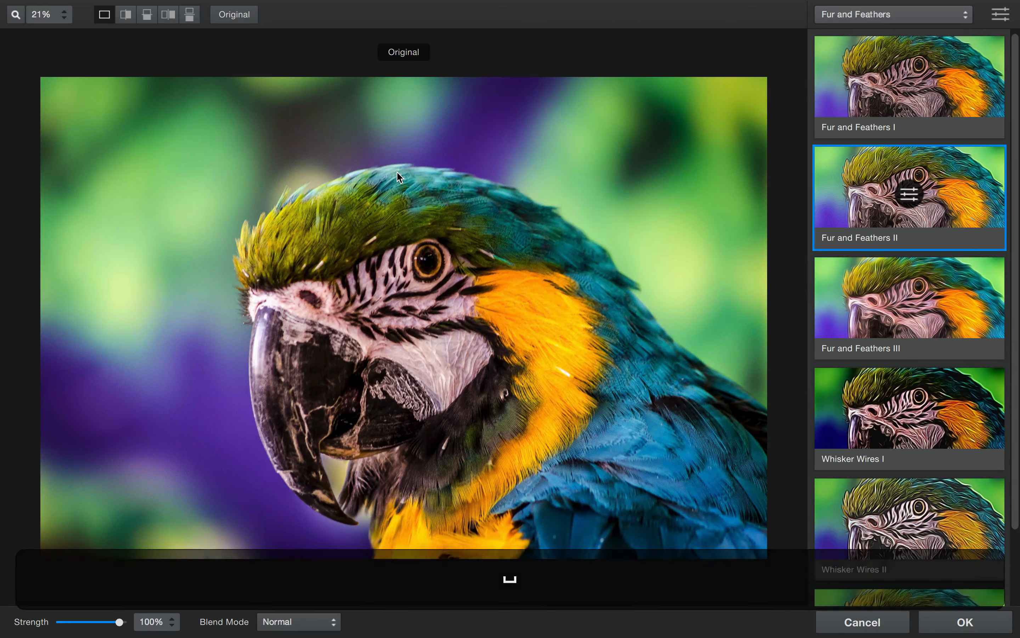
click(399, 178)
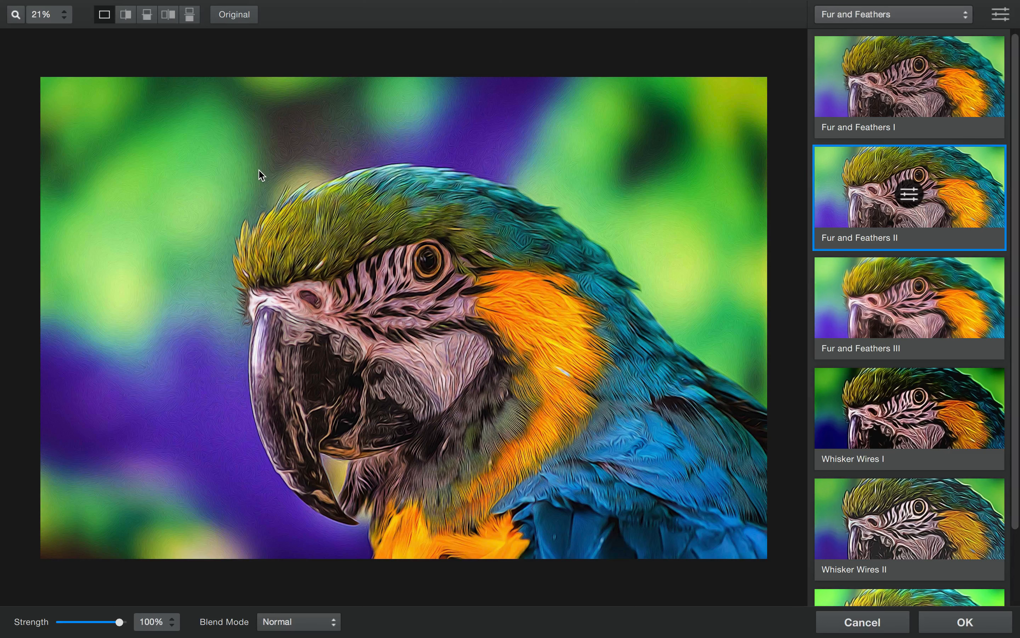
Compare original and effect in the vertical and horizontal split, side-by-side and stacked views, and return to the single-image view
click(126, 16)
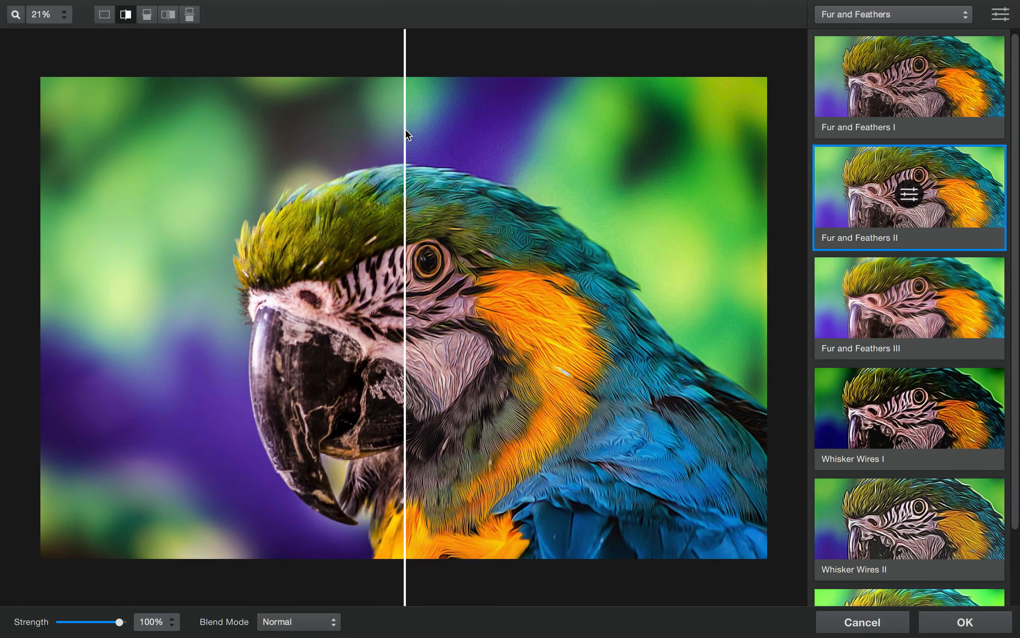
drag(403, 135, 426, 175)
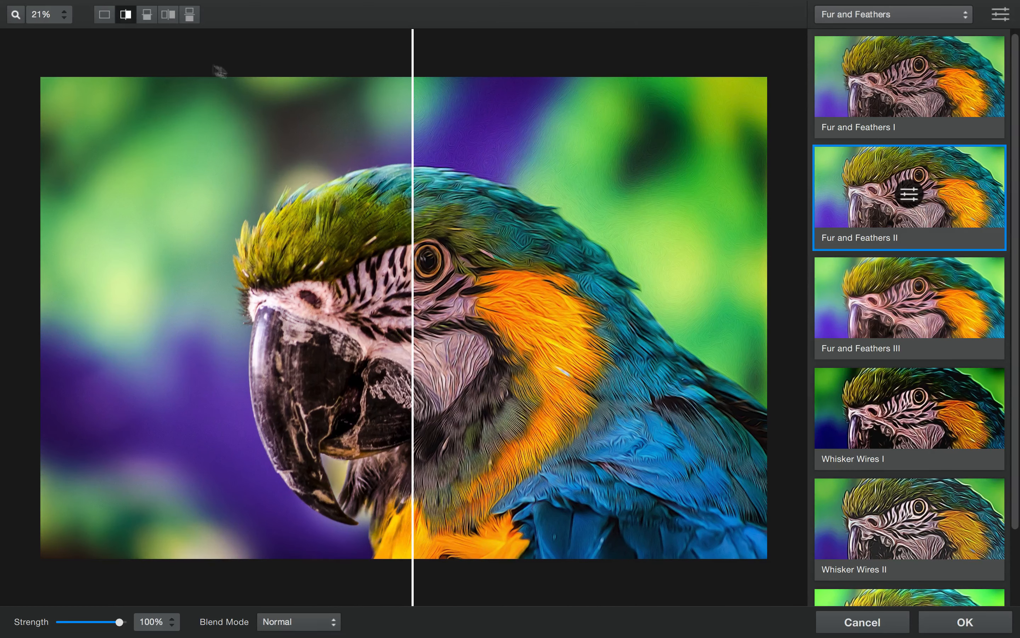
click(152, 18)
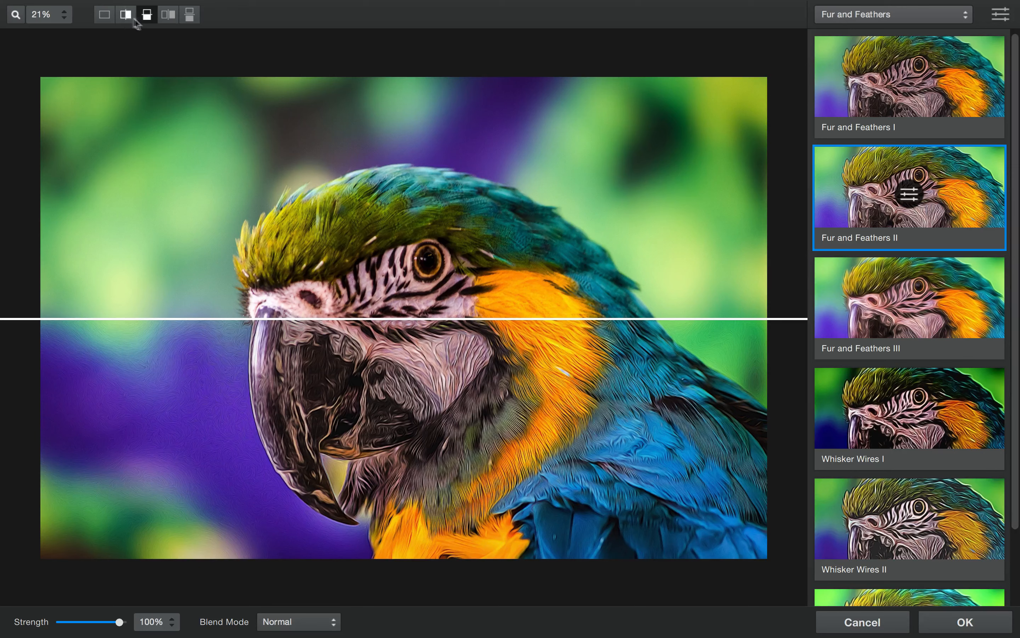
drag(406, 318, 405, 273)
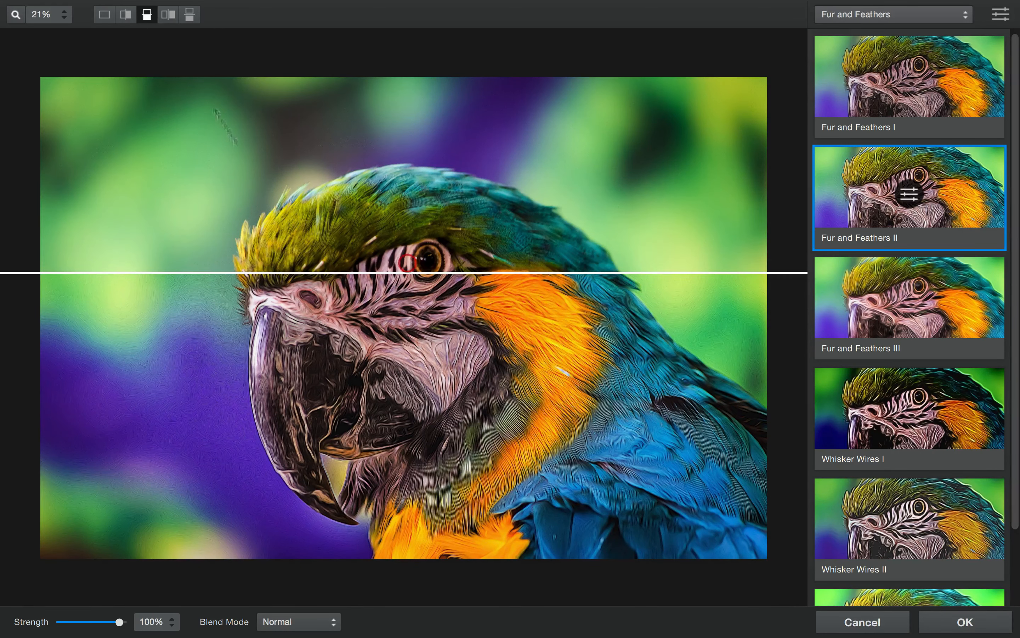
click(169, 16)
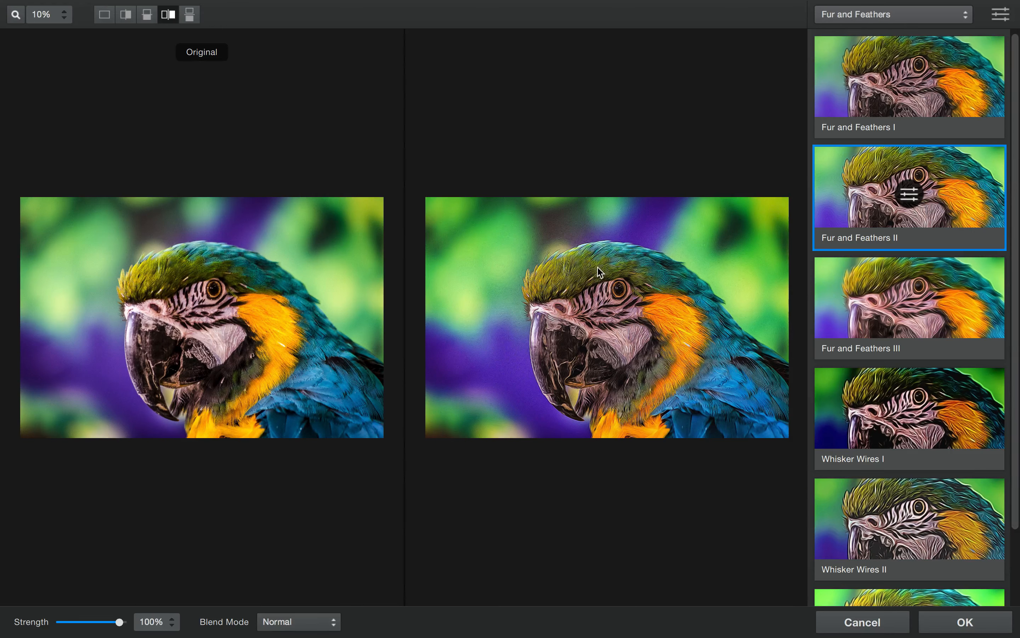
click(197, 12)
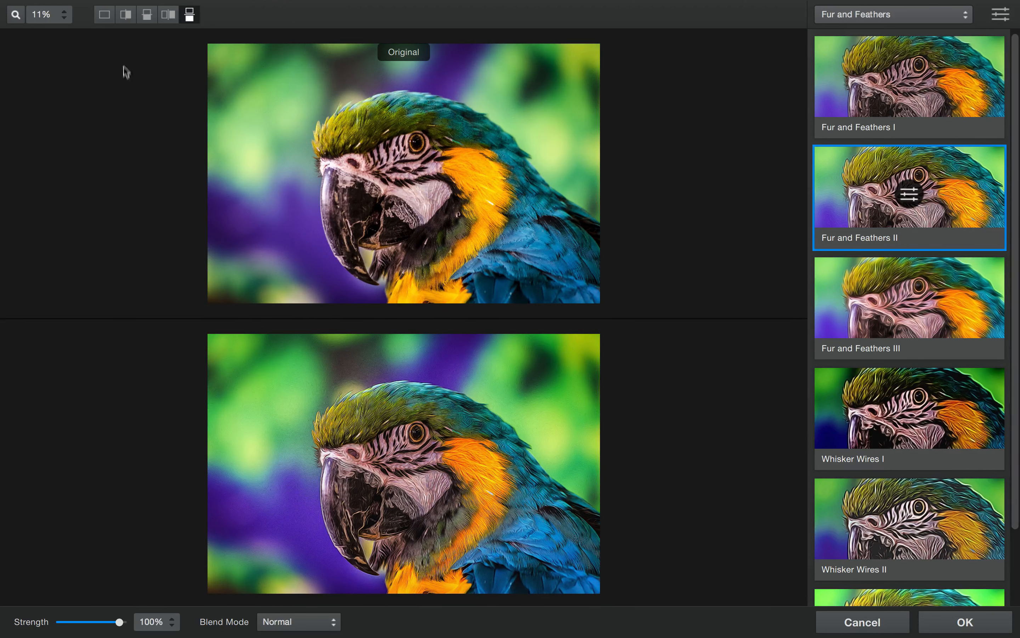
click(108, 19)
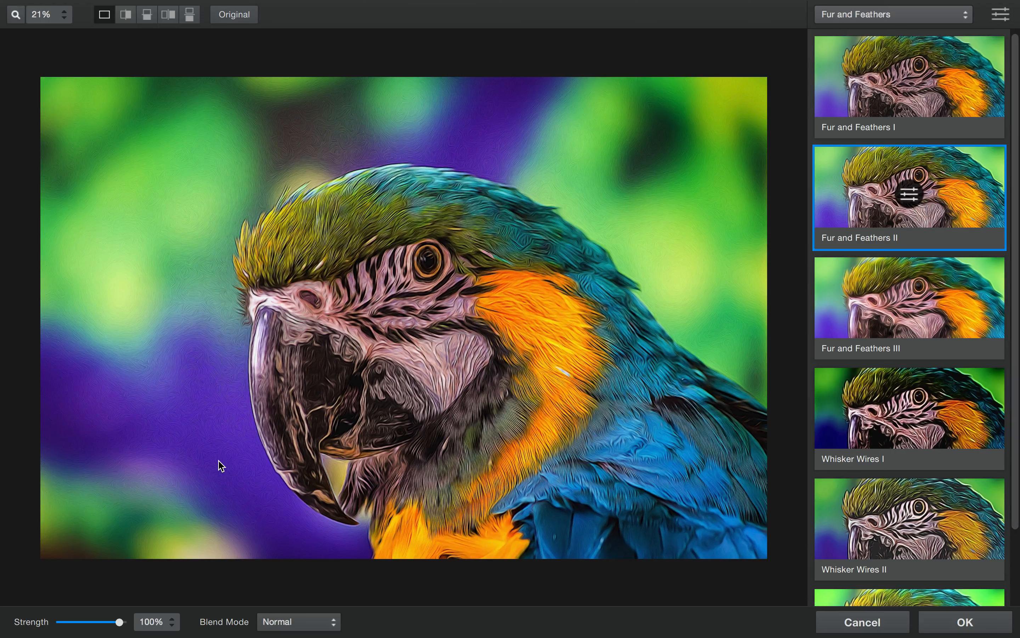
Review the blend mode options and browse the Featured, My Presets, All Effects and Neon effect collections
click(320, 620)
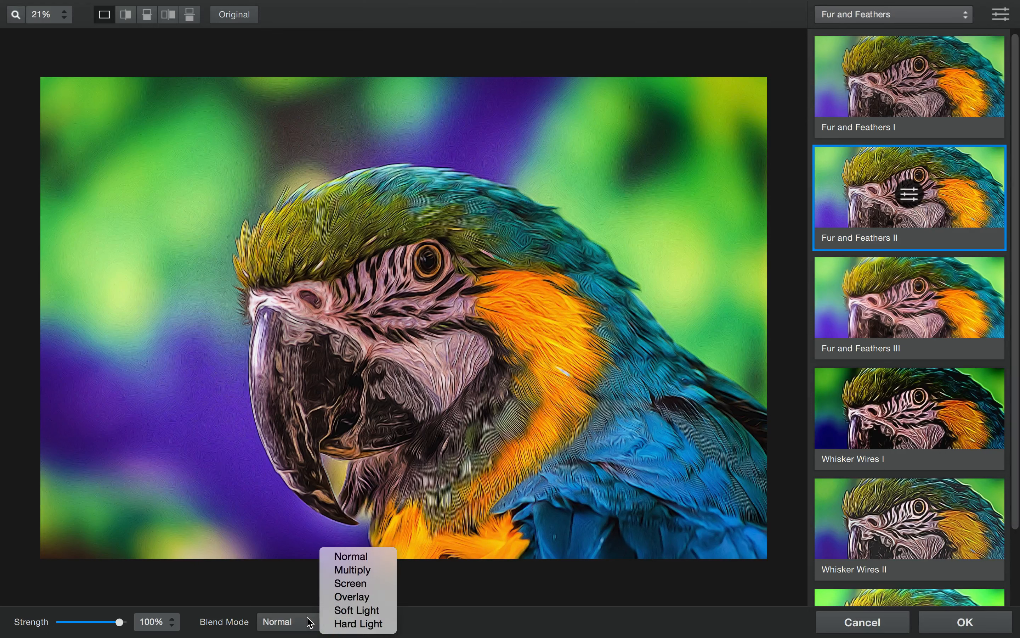
click(310, 622)
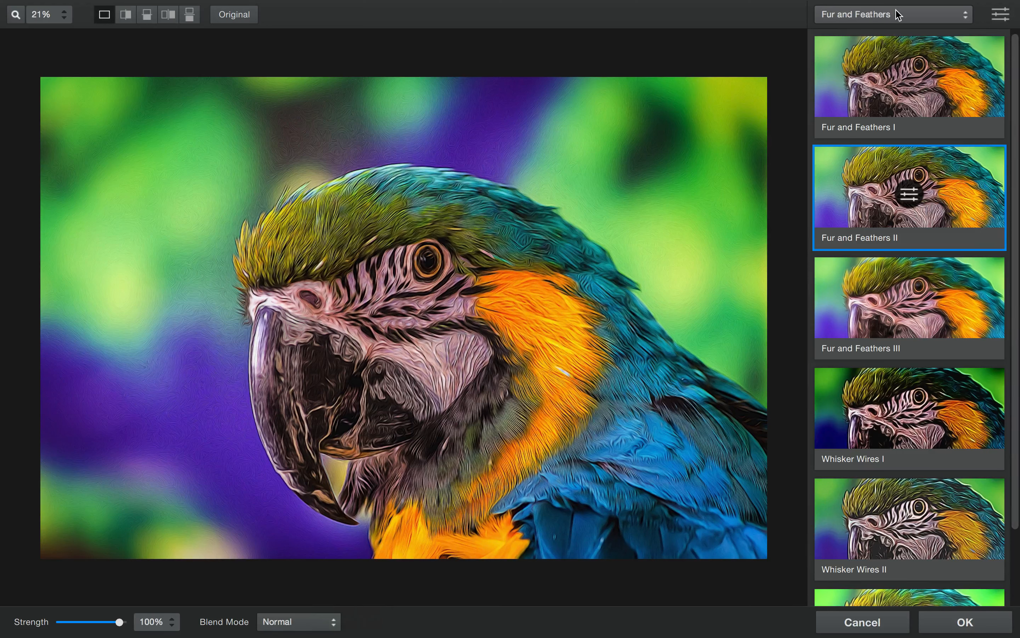
click(968, 15)
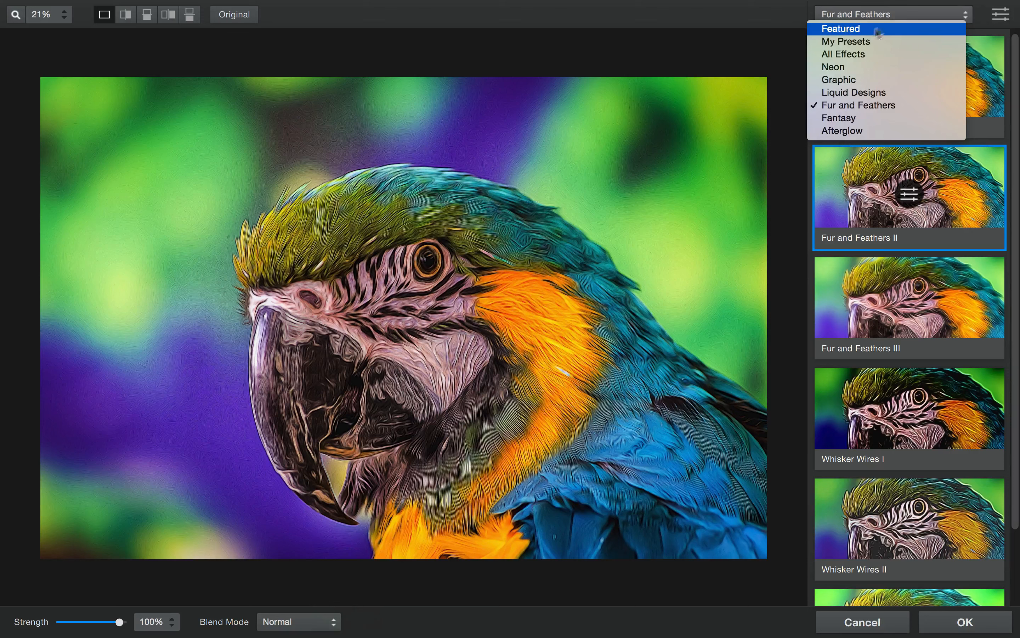
click(855, 29)
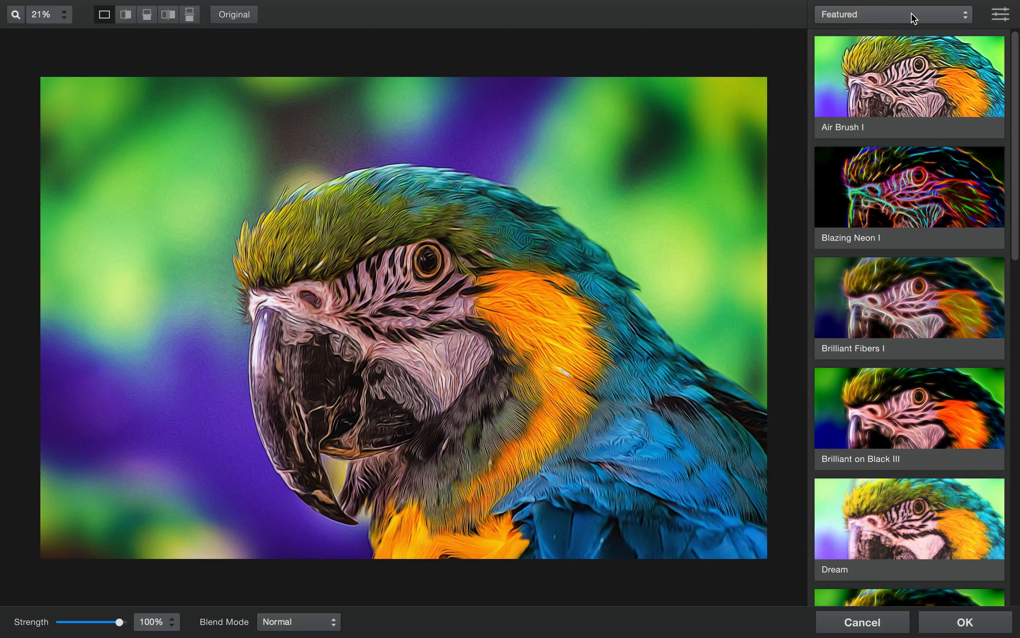
click(914, 18)
click(860, 42)
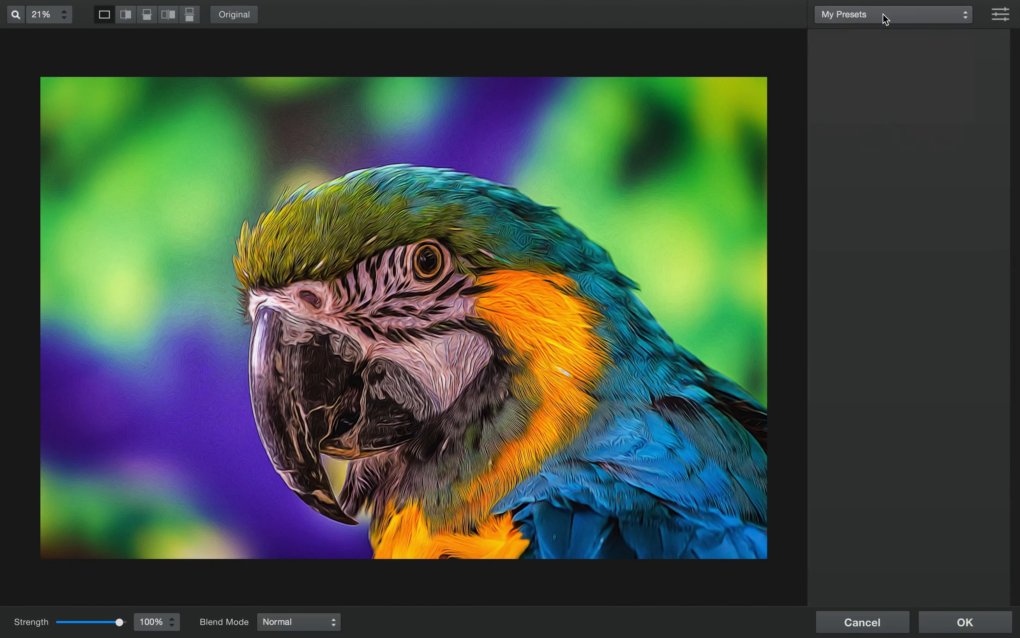
click(883, 16)
click(859, 57)
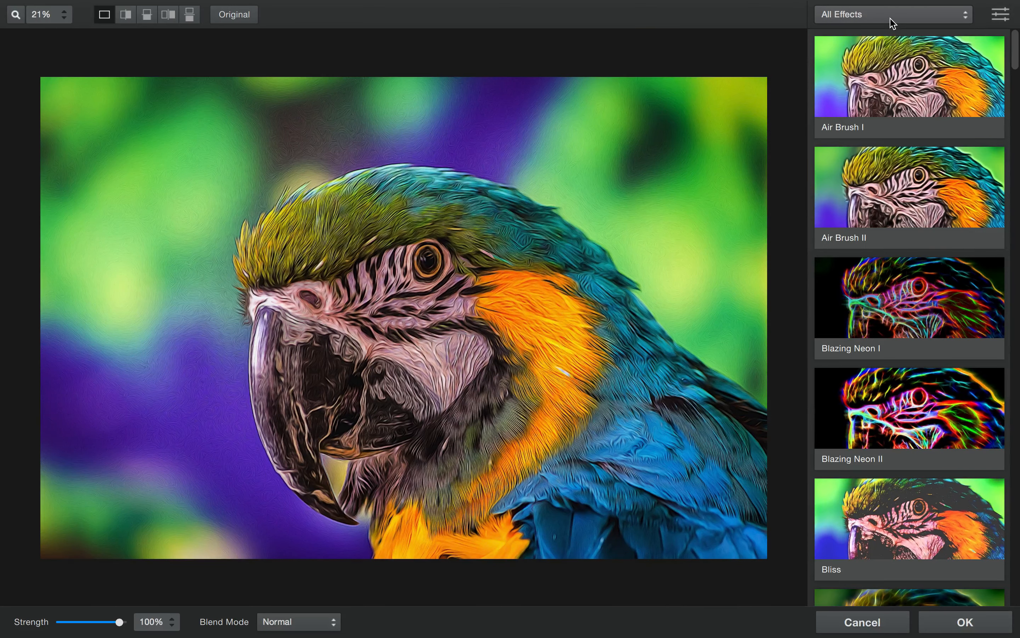
click(891, 21)
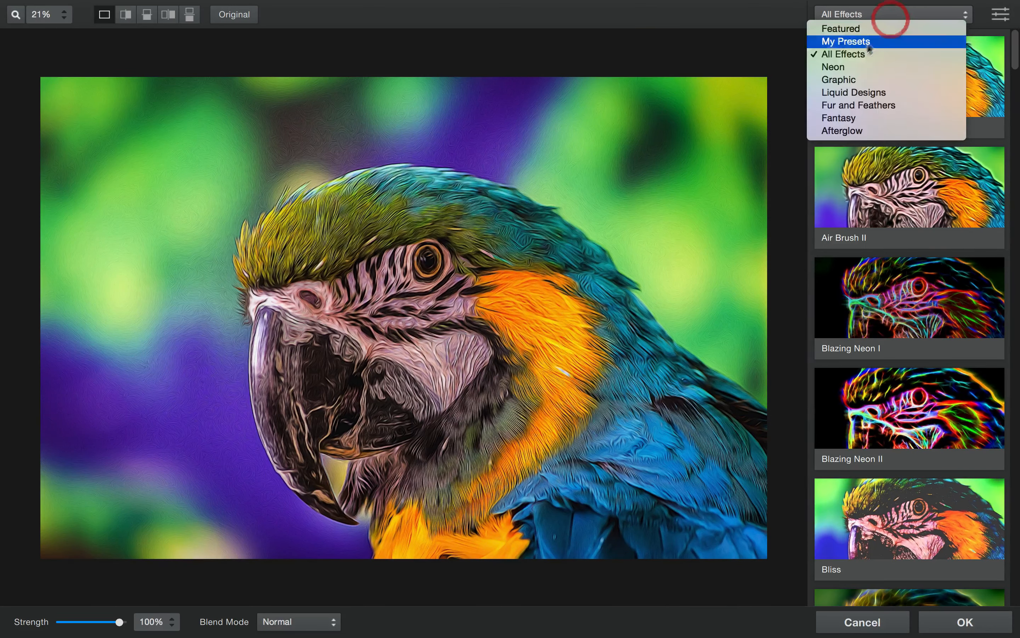
click(840, 69)
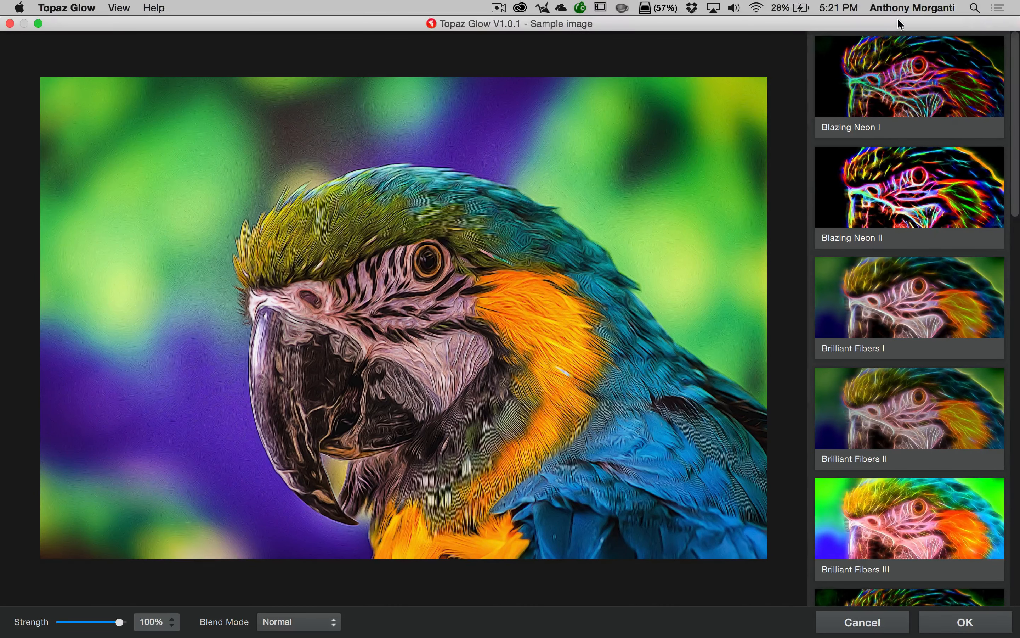
Switch the effect collection back to Fur and Feathers
click(918, 9)
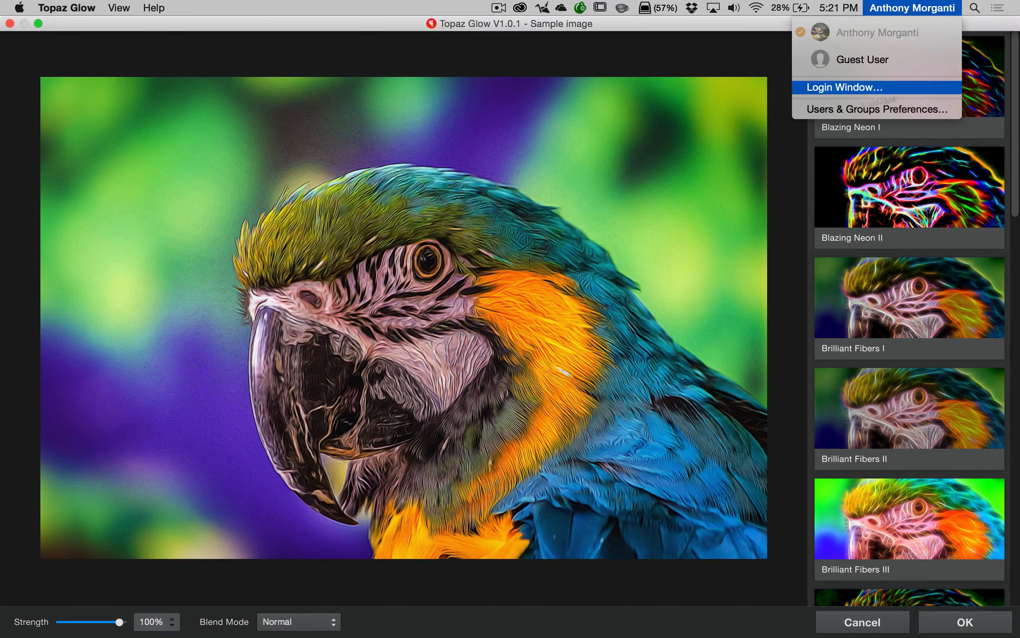
click(602, 101)
click(859, 21)
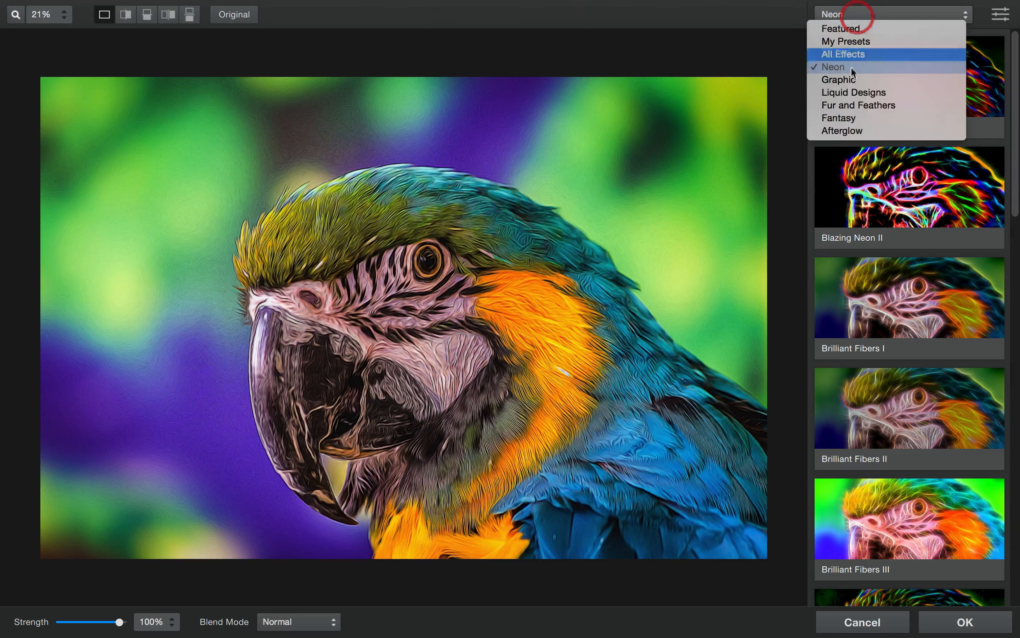
click(849, 107)
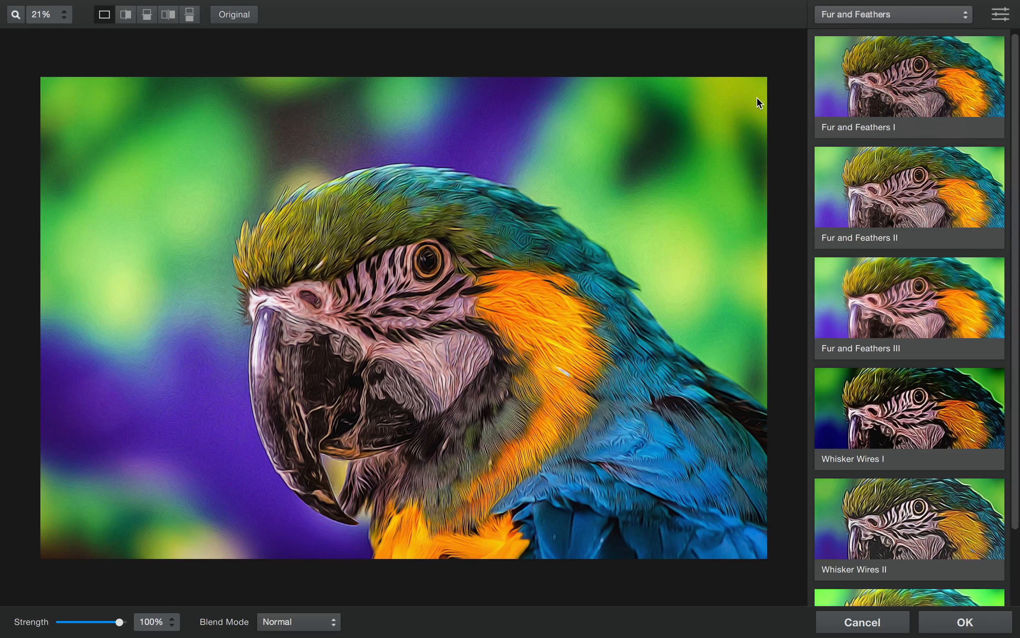
Try the Fur and Feathers I and II presets on the macaw photo, and apply Fur and Feathers III
click(883, 82)
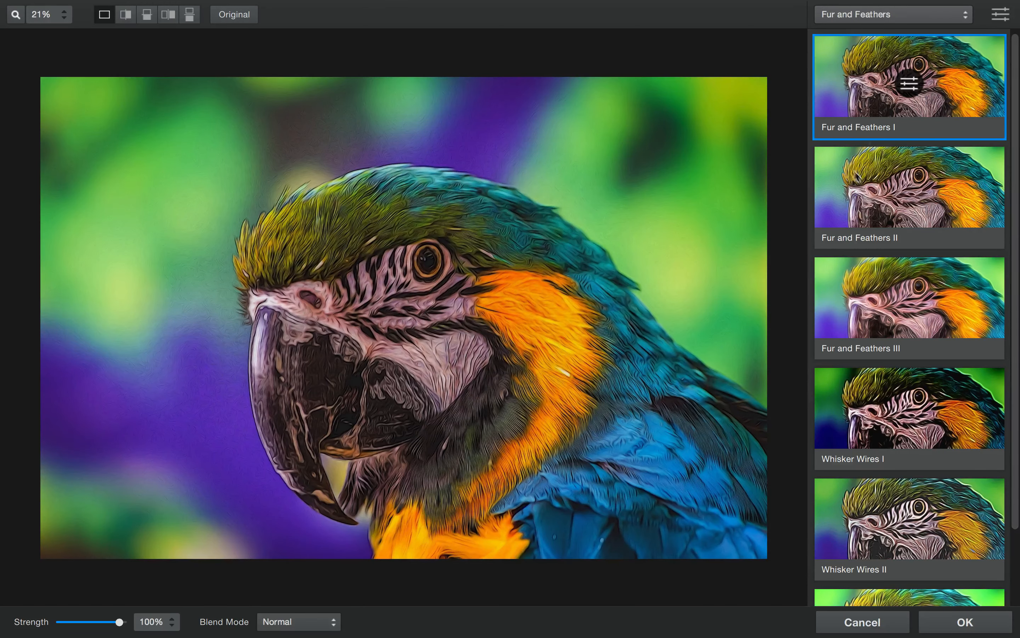
click(878, 215)
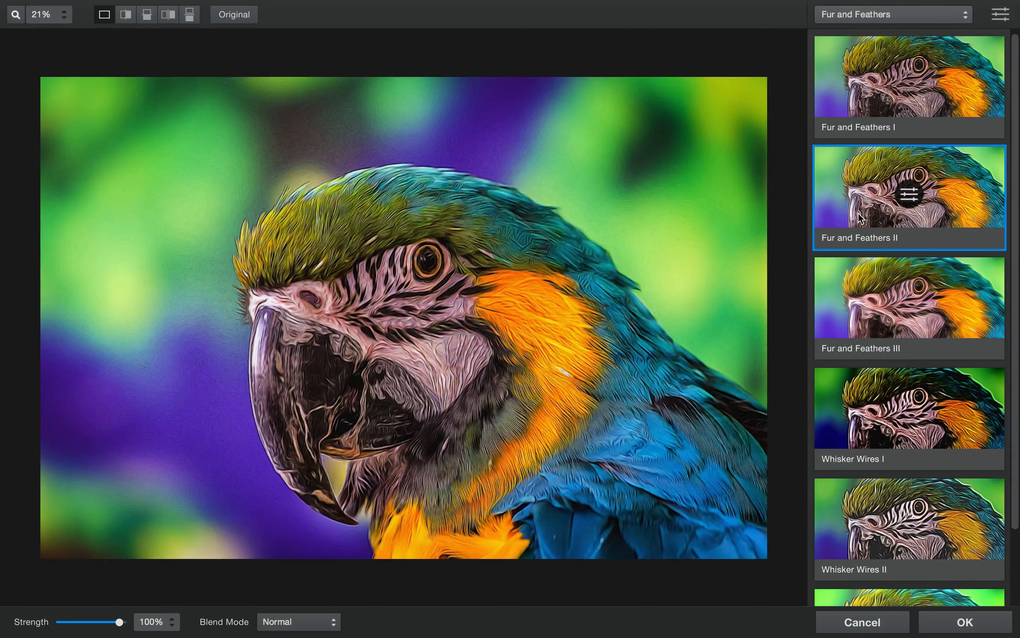
click(848, 320)
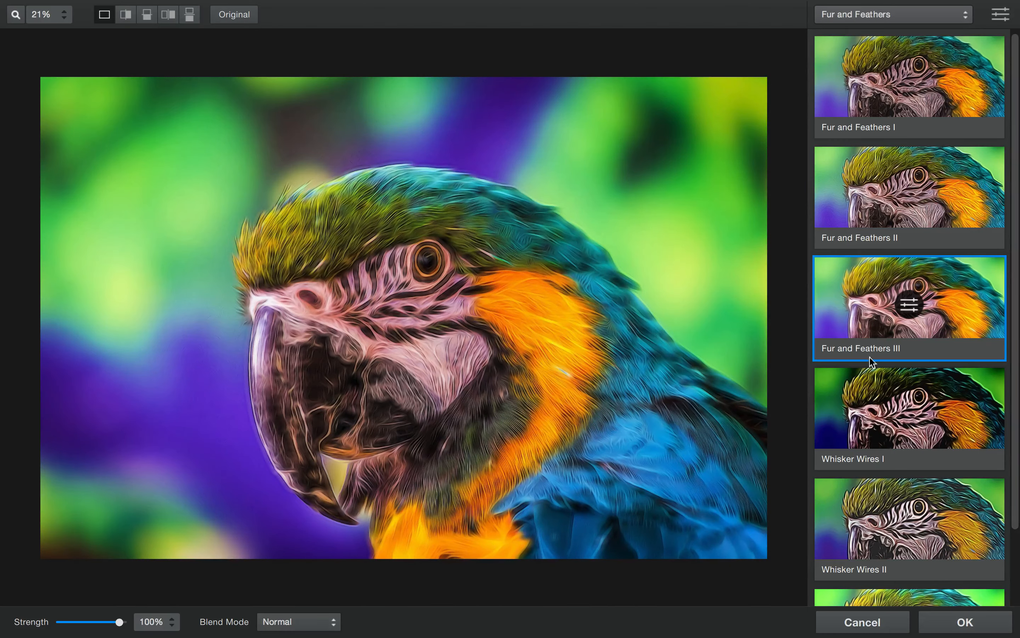
Try the Whisker Wires I, II and III presets on the macaw photo
click(862, 395)
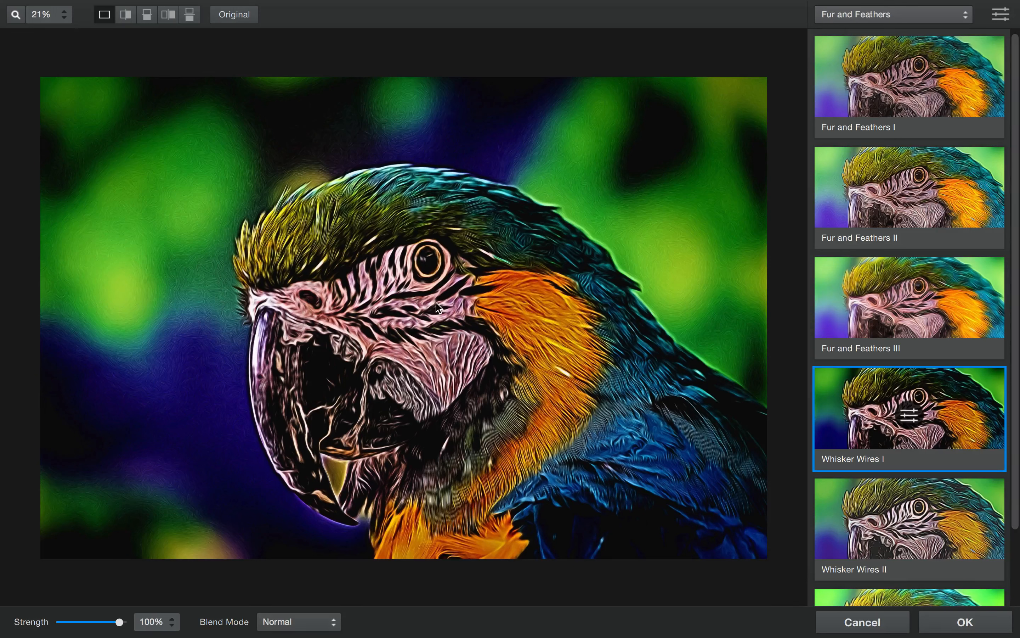
click(945, 516)
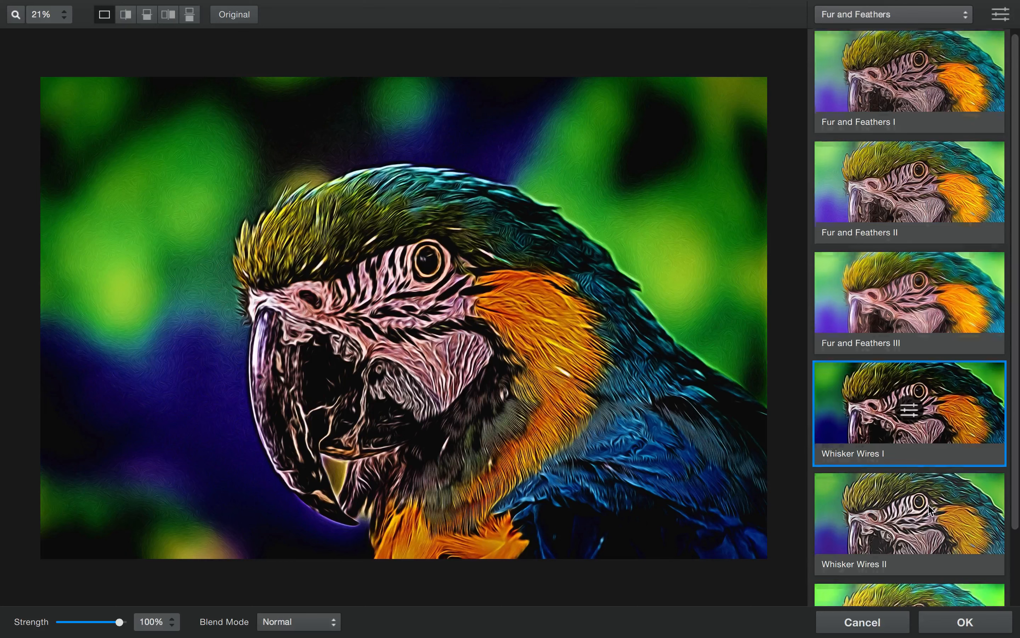
scroll(871, 478, down, 1)
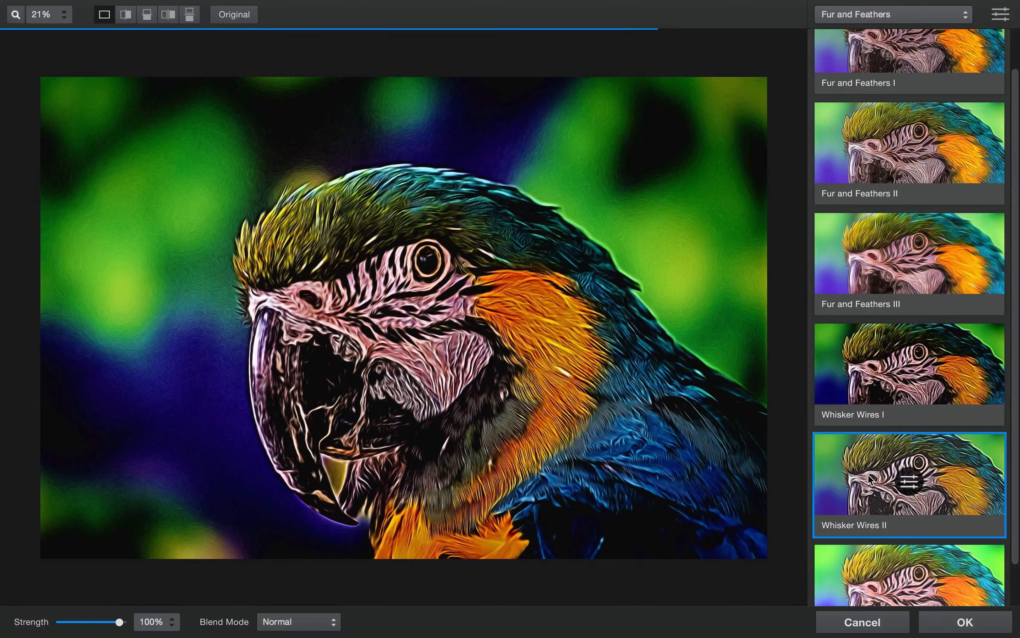
scroll(871, 478, down, 1)
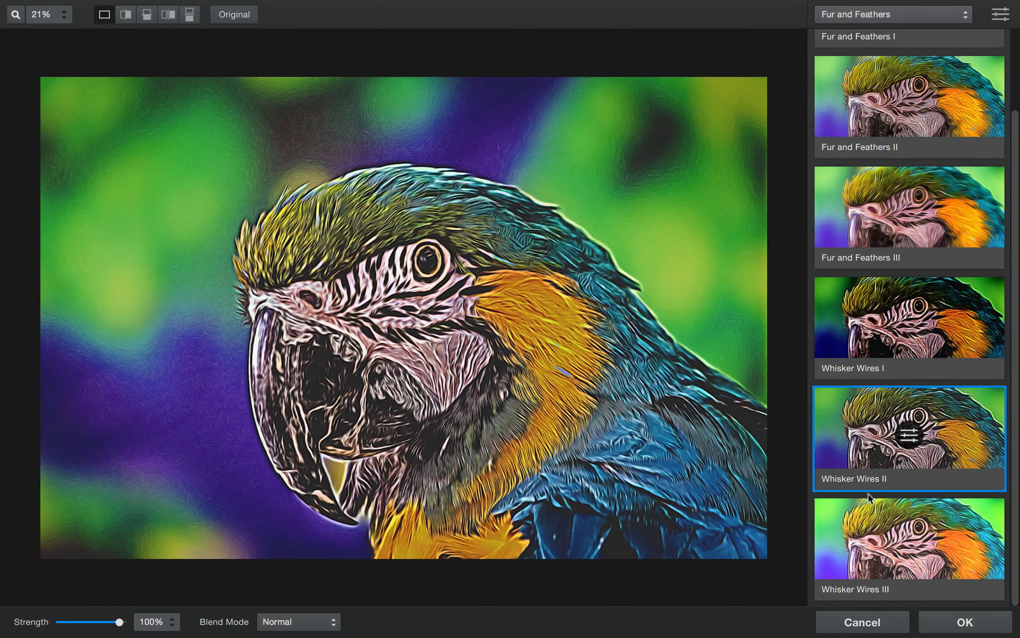
key(Down)
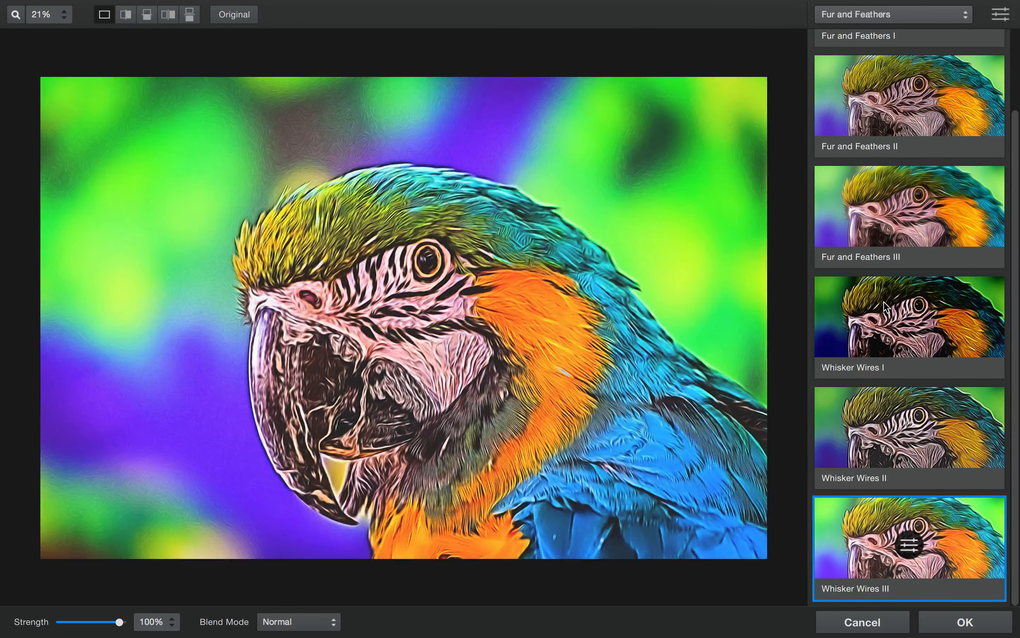
Apply the Fur and Feathers II preset to the macaw photo and open its adjustment settings
scroll(884, 302, up, 1)
scroll(884, 301, up, 1)
click(860, 232)
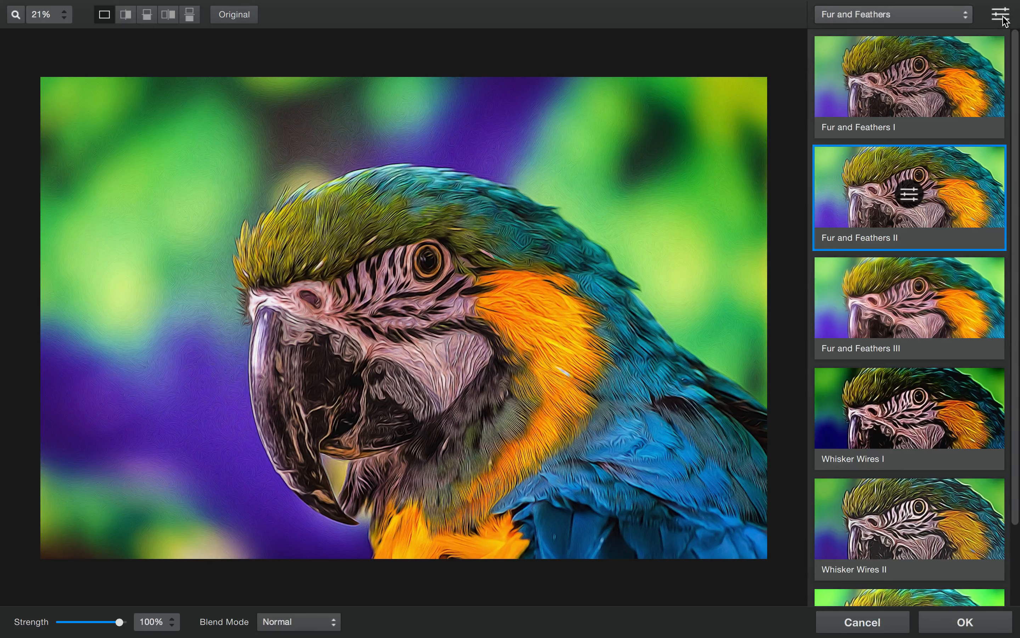
click(909, 195)
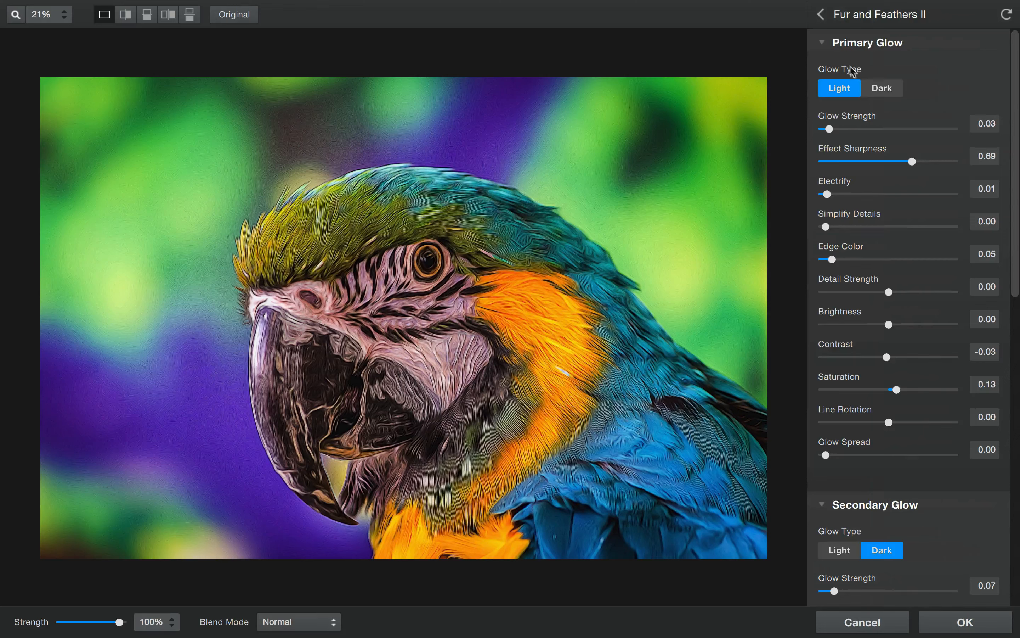
Collapse the Primary Glow, Secondary Glow, Color and Finishing Touches sections, and expand only Primary Glow again
click(823, 42)
click(822, 71)
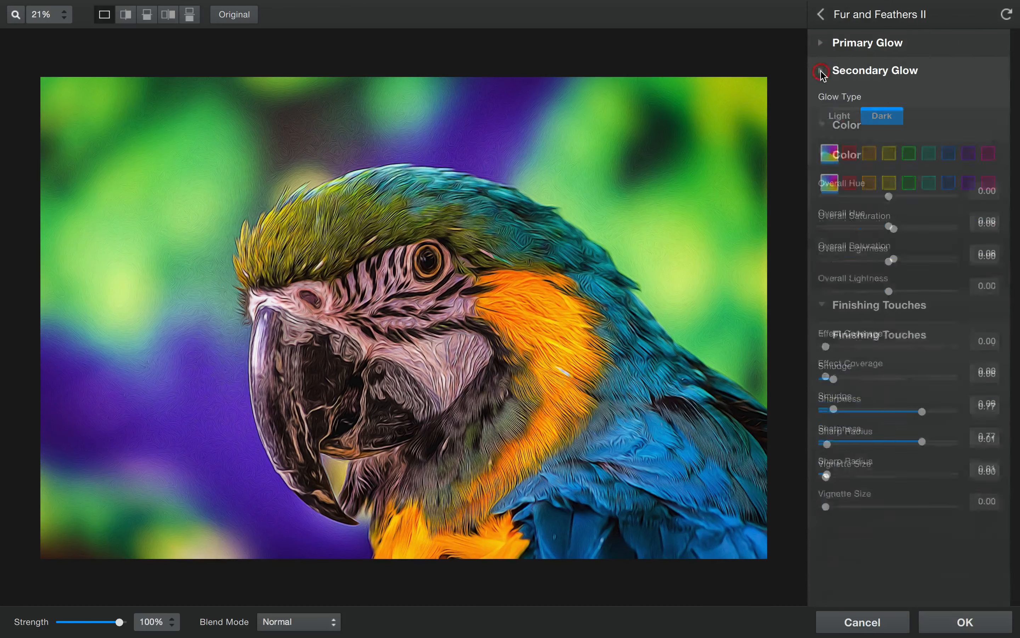
click(824, 95)
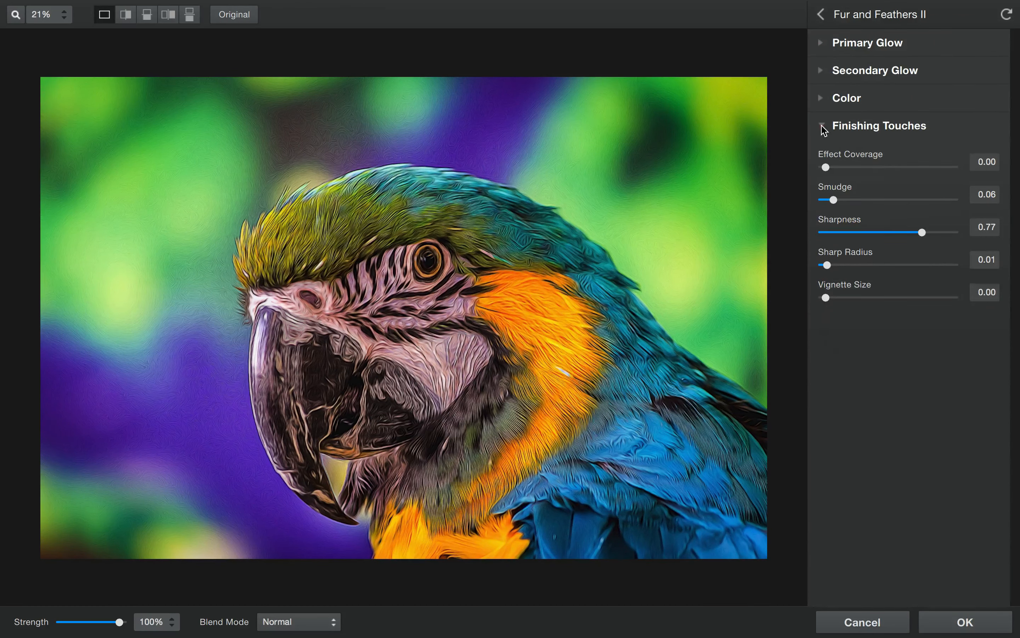
click(826, 128)
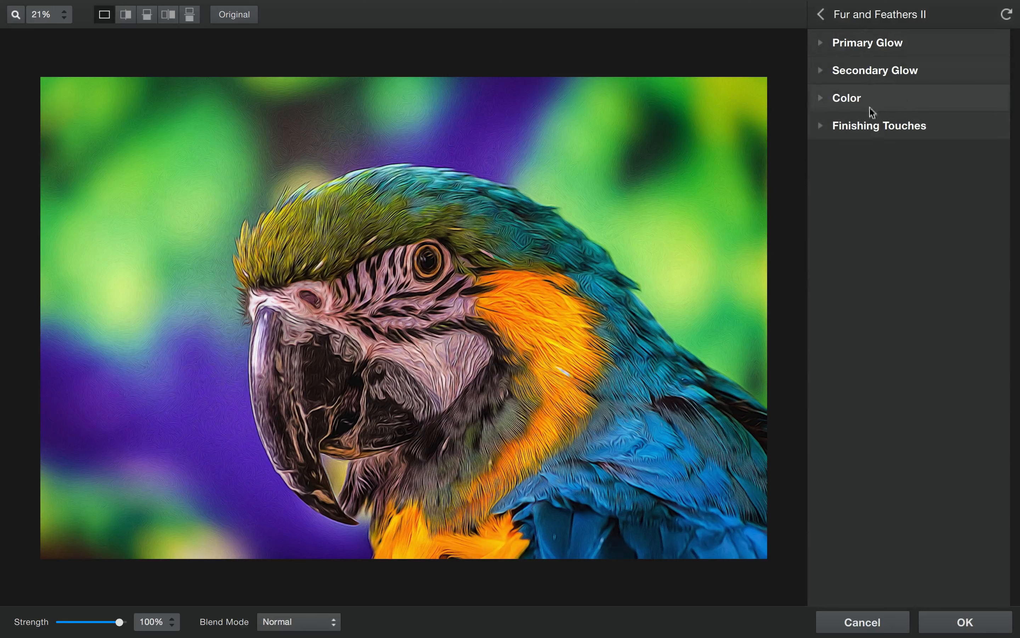
click(820, 44)
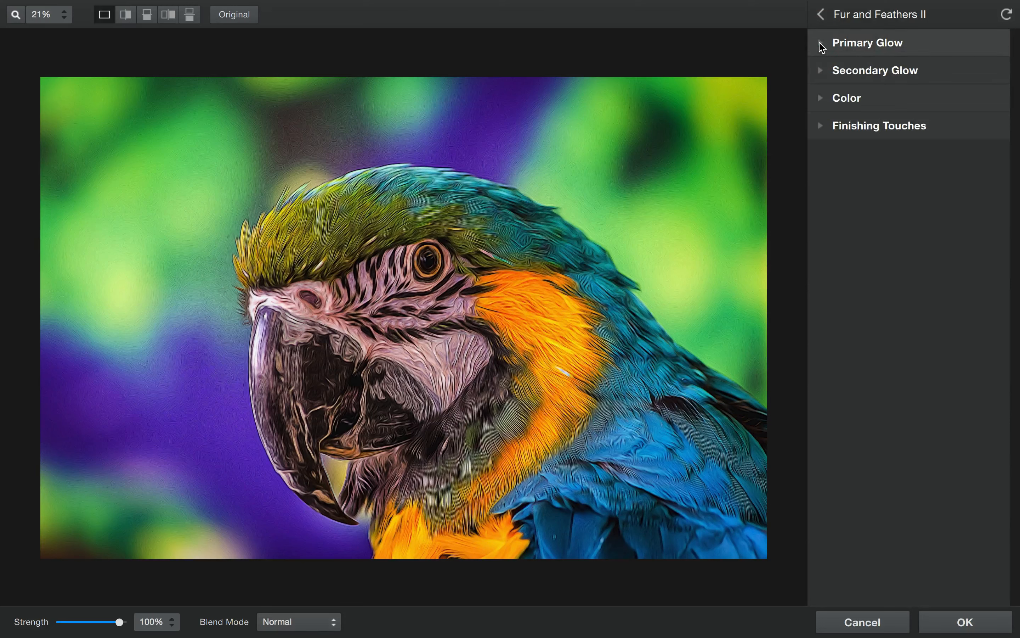
click(820, 43)
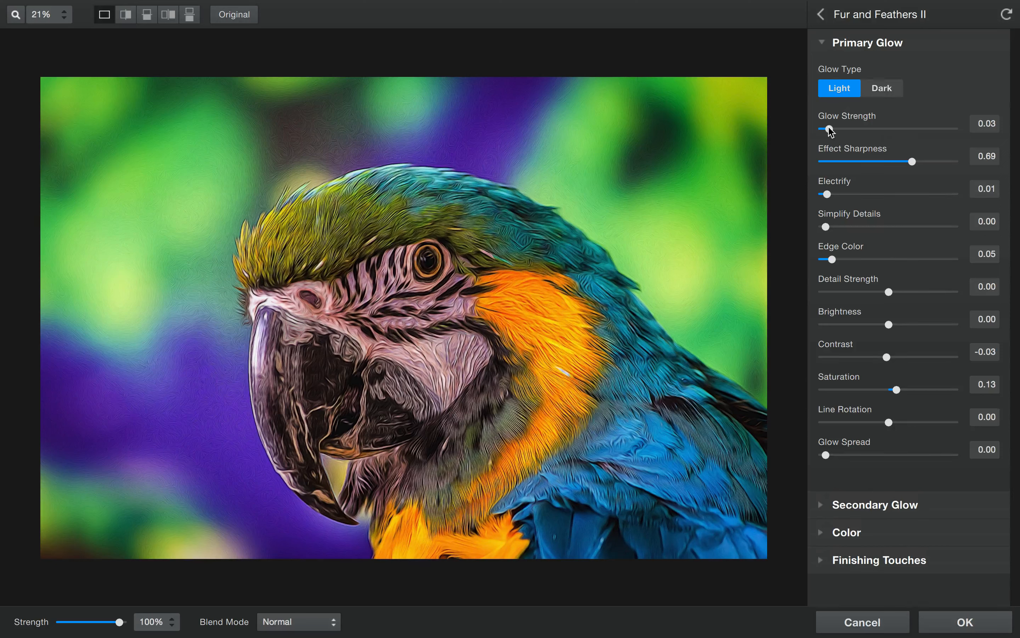
Test high and low primary glow values, and set Glow Strength to 0.10 and Effect Sharpness to 0.83
drag(829, 130, 943, 129)
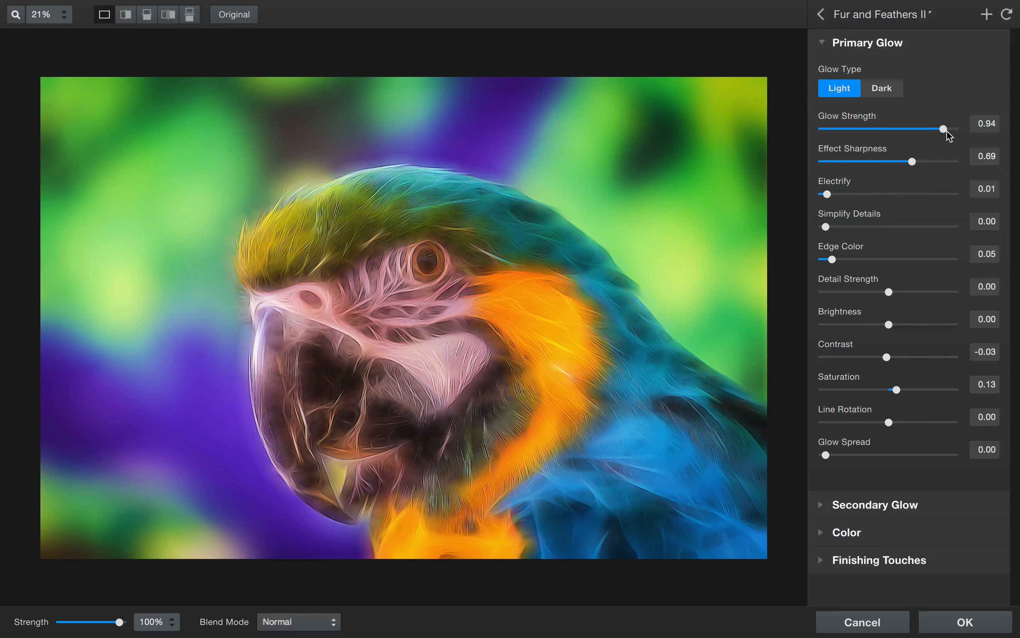
drag(944, 130, 840, 132)
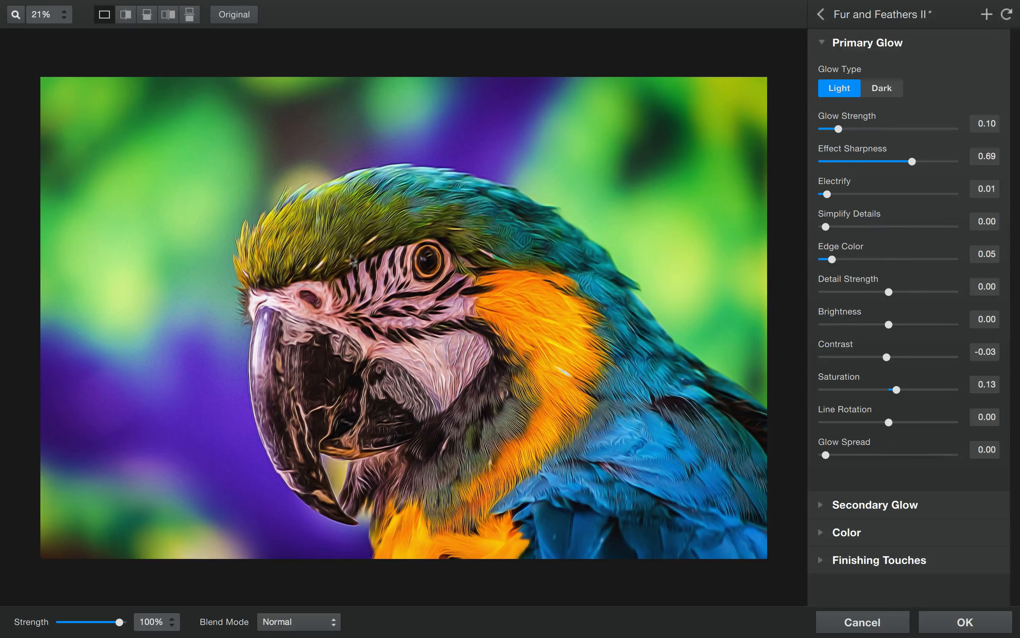
drag(912, 161, 943, 162)
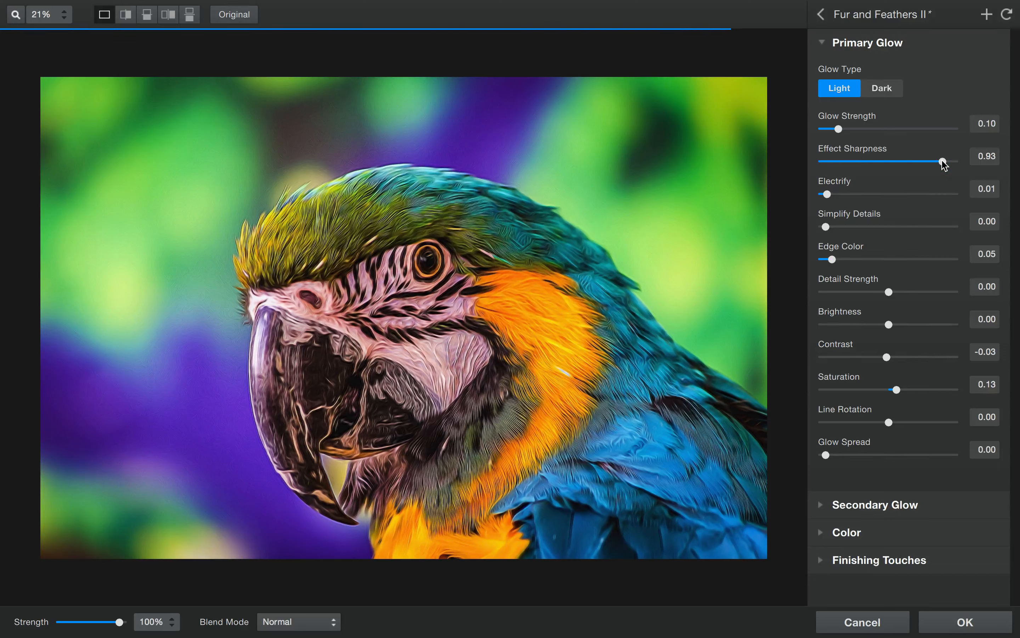
drag(943, 162, 828, 163)
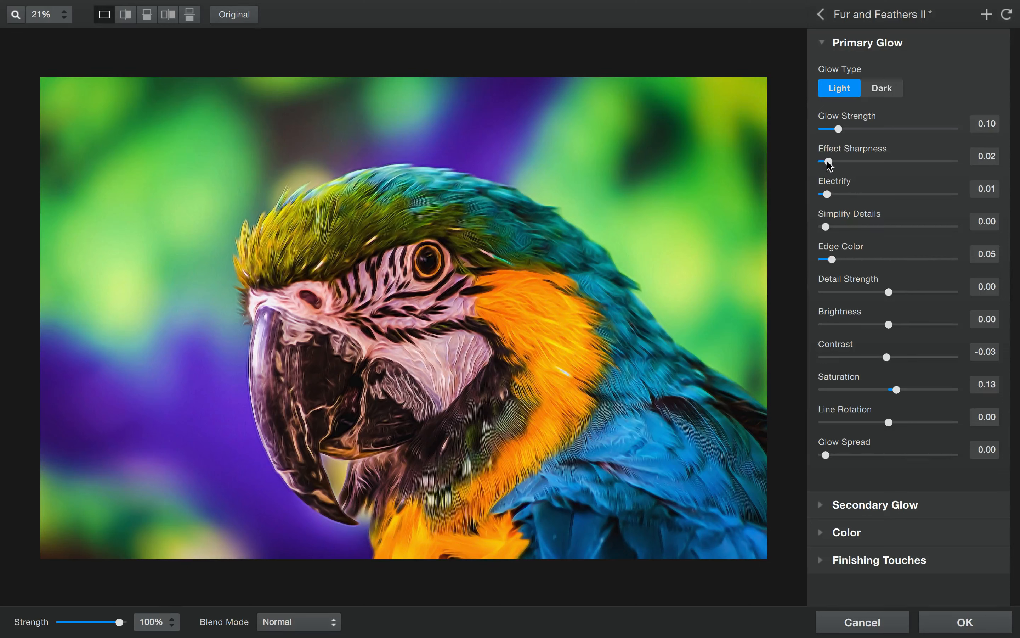
drag(829, 162, 922, 165)
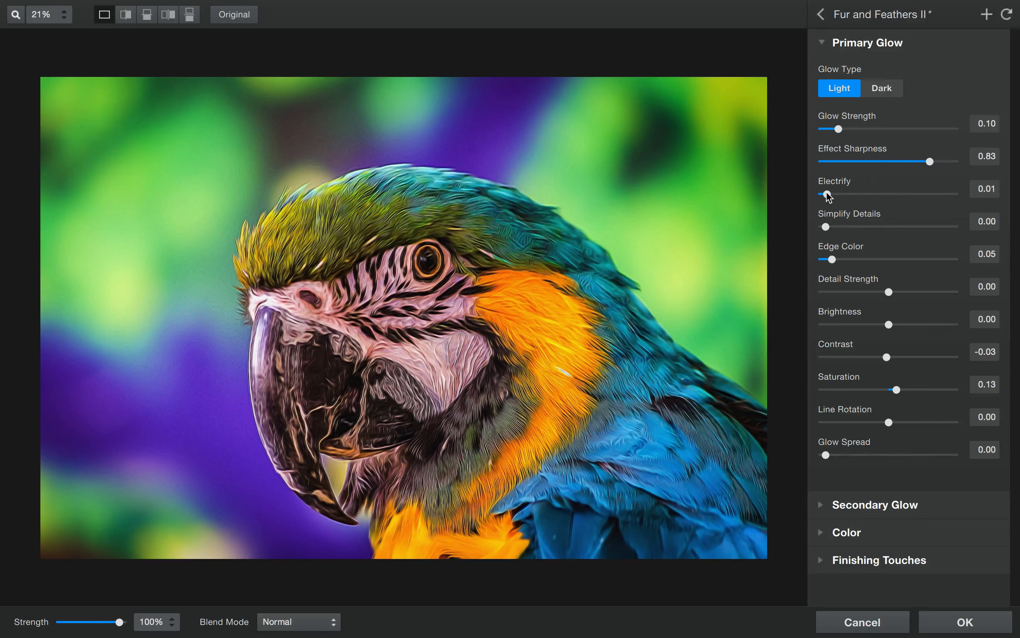
Try stronger line effects in the primary glow, and set Electrify to 0.02 and Simplify Details to 0.05
drag(827, 195, 940, 199)
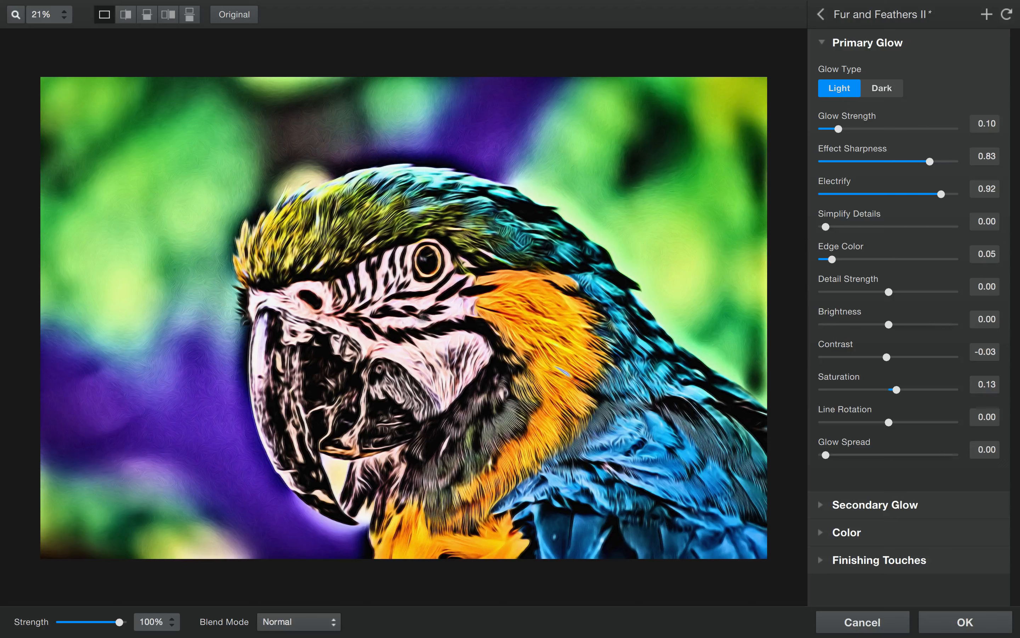
drag(943, 195, 874, 197)
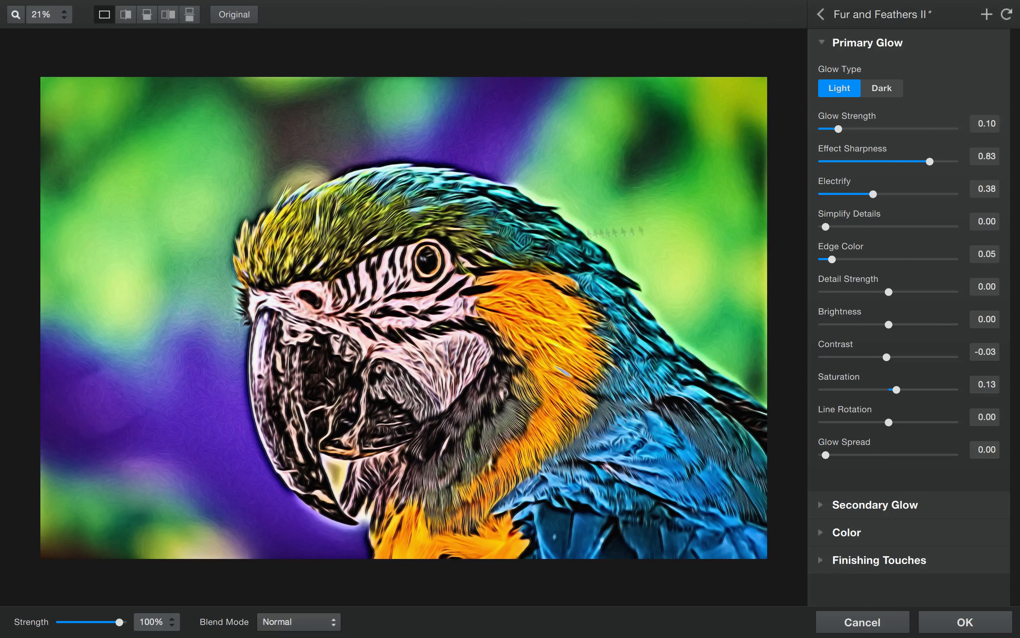
drag(873, 194, 830, 199)
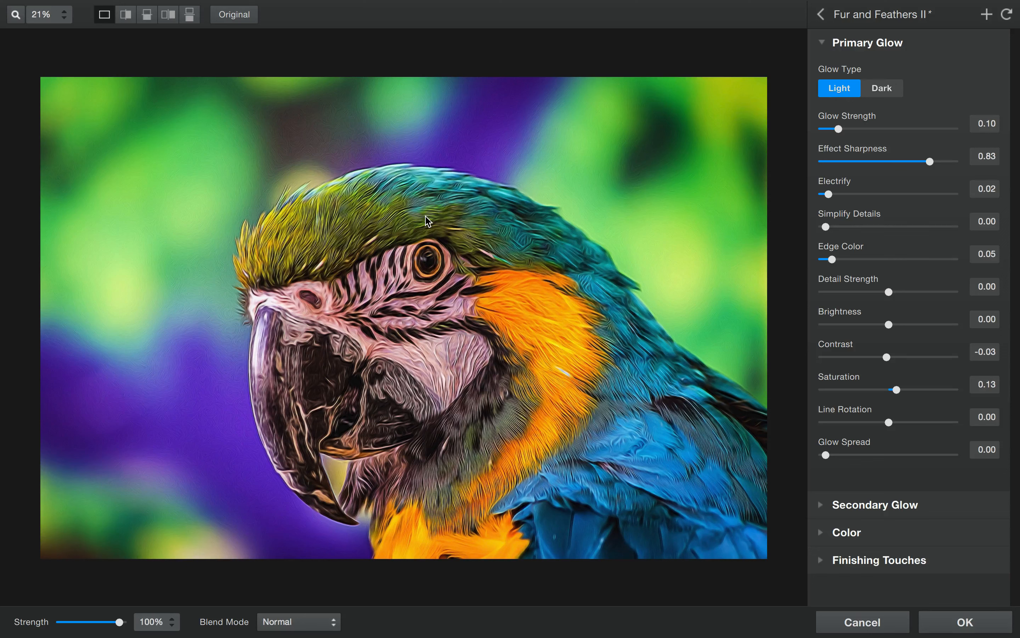
drag(826, 228, 913, 227)
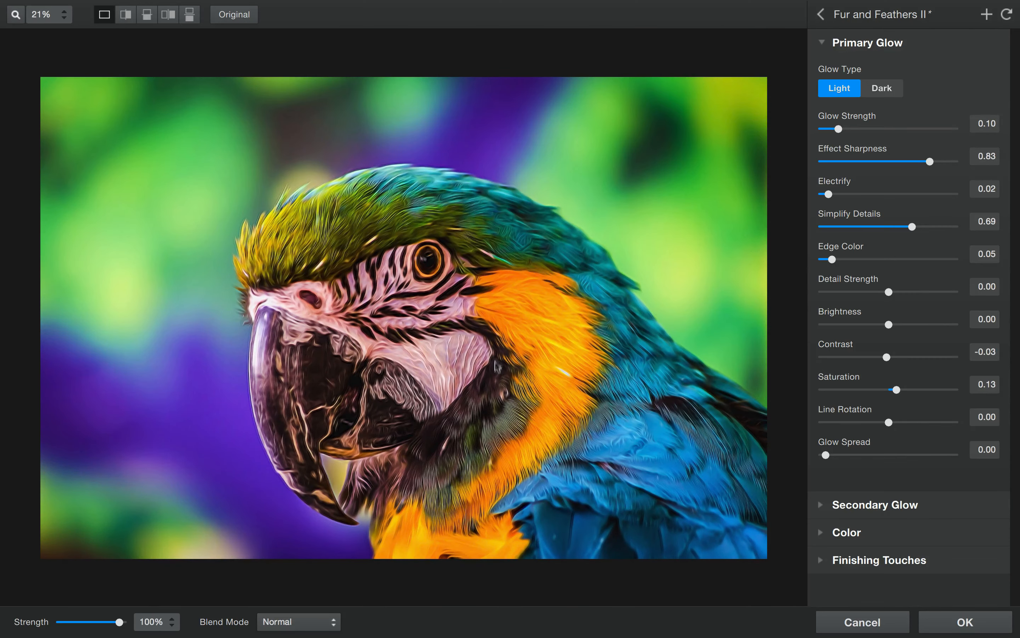
drag(910, 226, 832, 226)
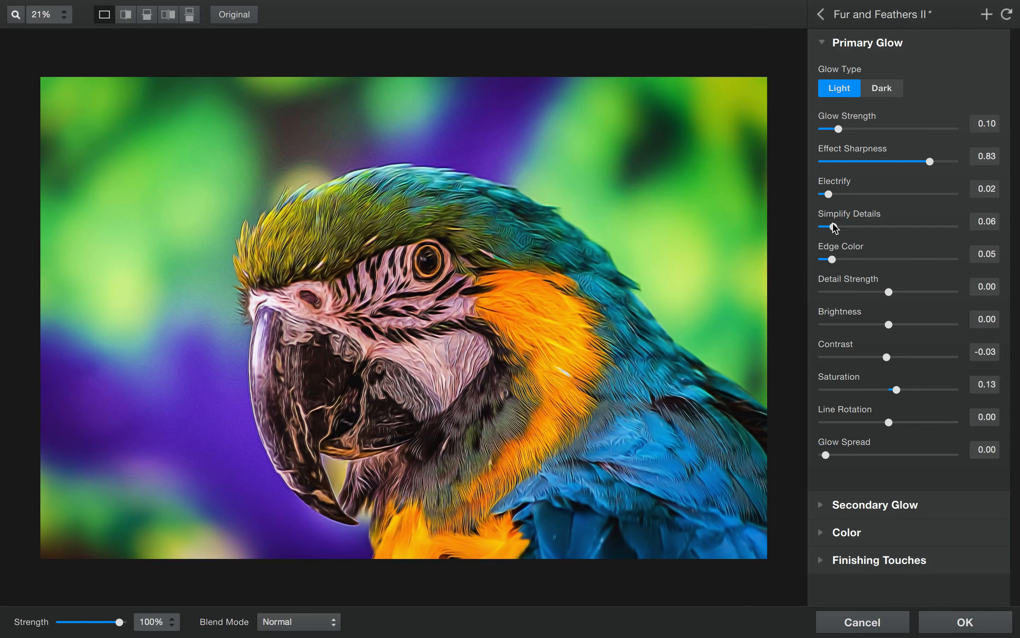
drag(835, 227, 832, 227)
Compare several Edge Color amounts in the primary glow and set Edge Color to 0.66
drag(833, 260, 924, 259)
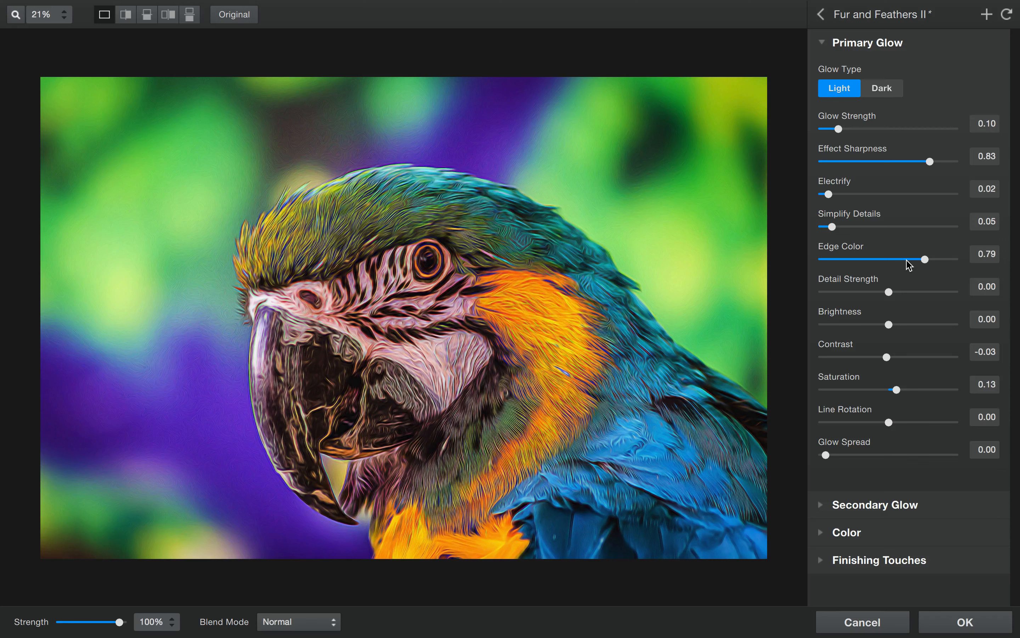
drag(925, 258, 827, 260)
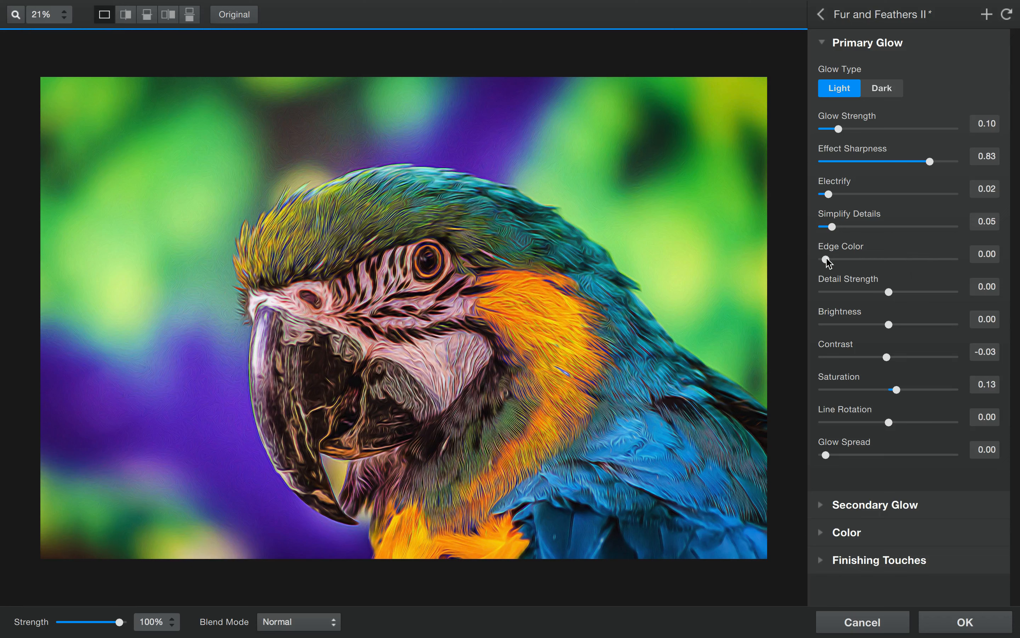
drag(826, 260, 896, 261)
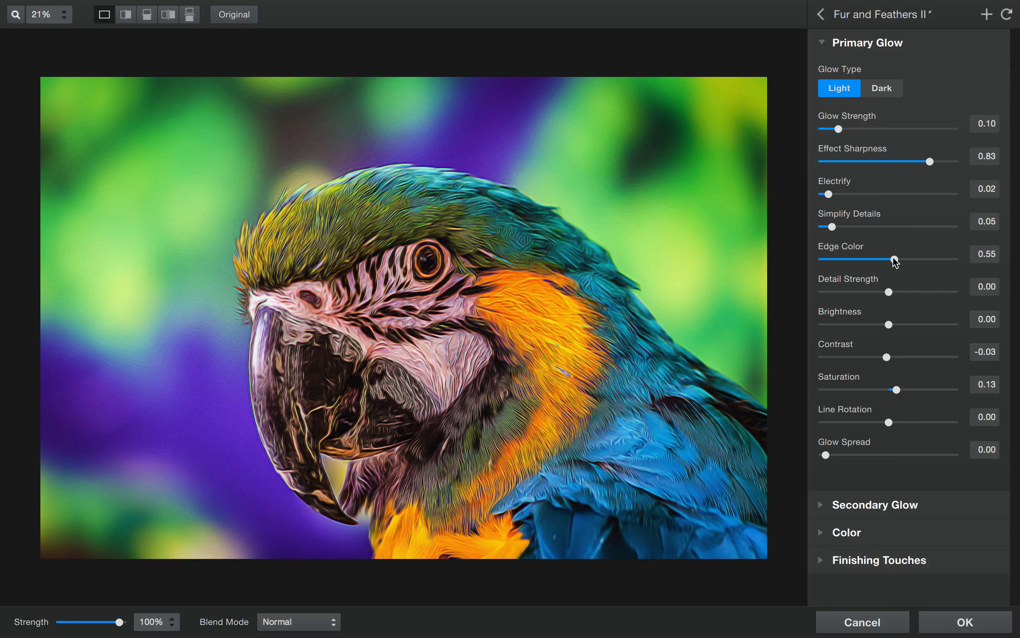
drag(895, 261, 921, 261)
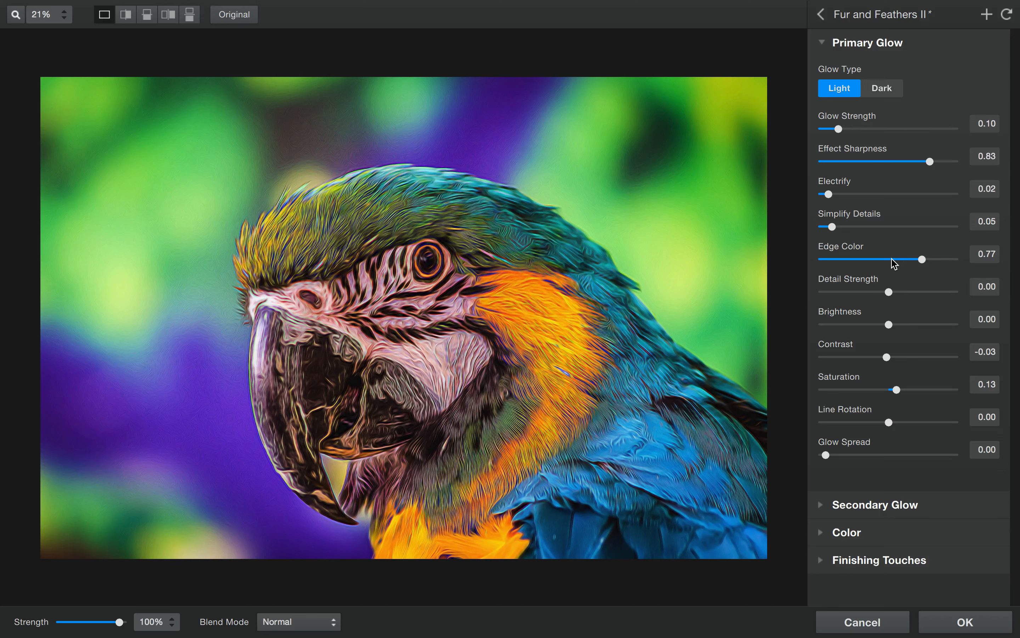
click(893, 262)
click(907, 261)
Try Detail Strength at 0.79 and 0.69 with Detail Size at 0.99, and reset the detail settings to their defaults
drag(889, 292, 937, 294)
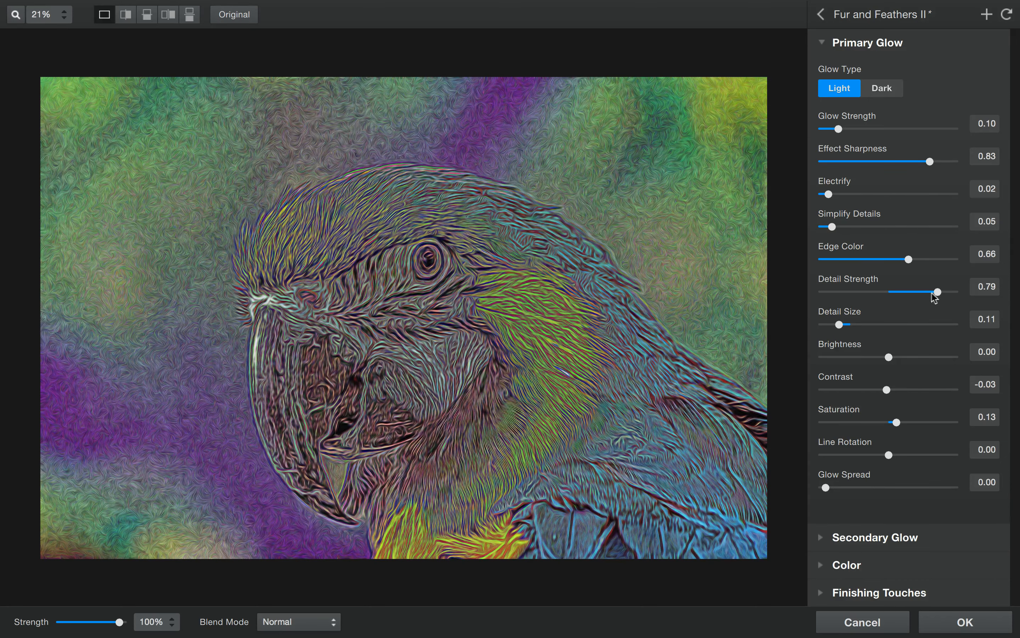
double_click(860, 281)
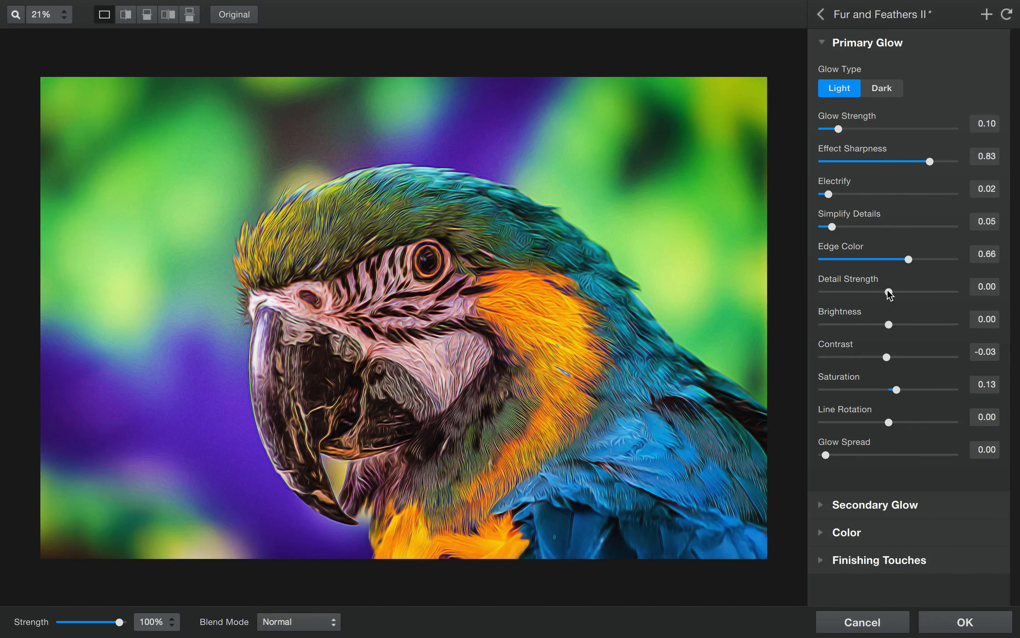
drag(887, 293, 932, 296)
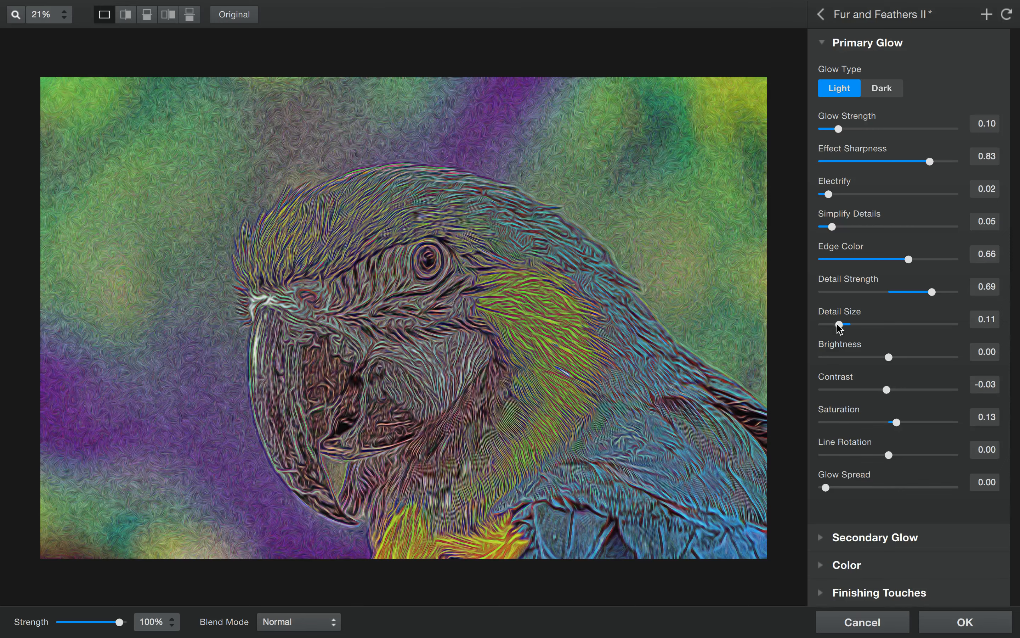
drag(839, 324, 950, 325)
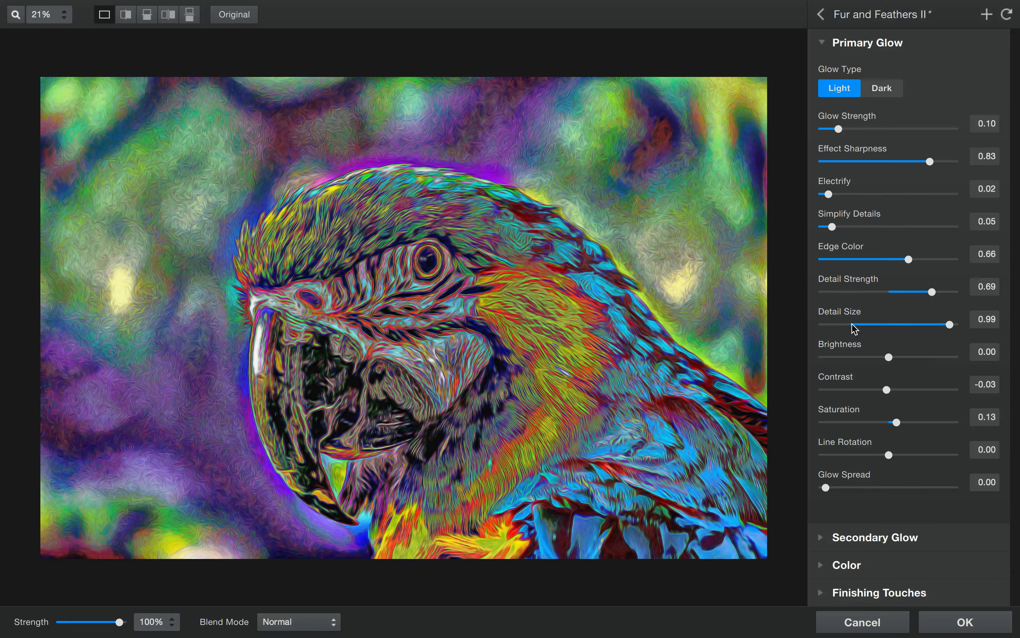
double_click(841, 314)
double_click(850, 280)
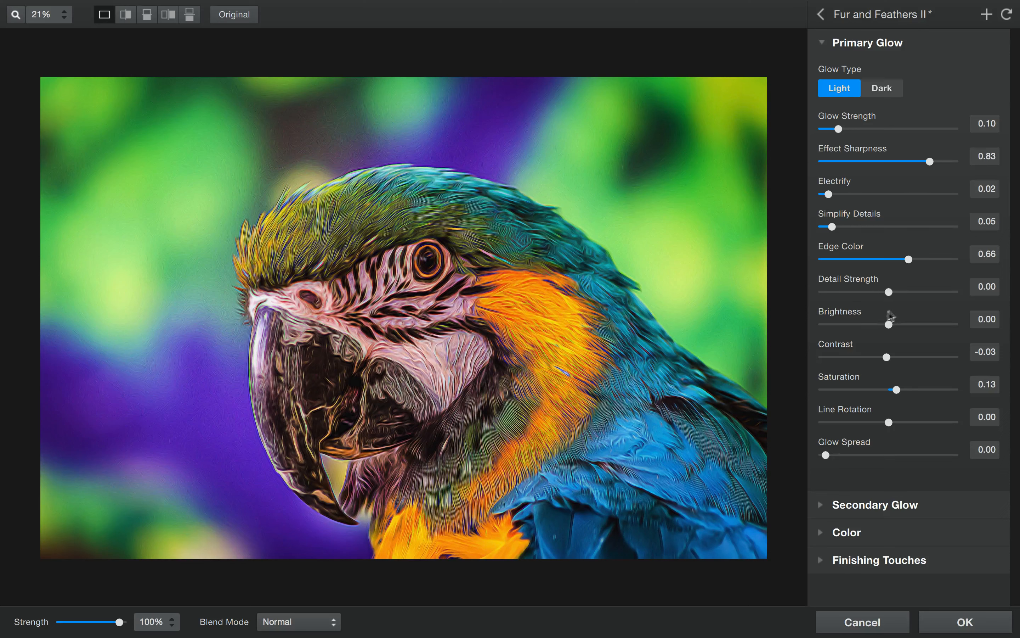
drag(887, 292, 900, 292)
double_click(892, 291)
Test brighter and darker versions of the primary glow and set Brightness to -0.19
drag(890, 324, 922, 325)
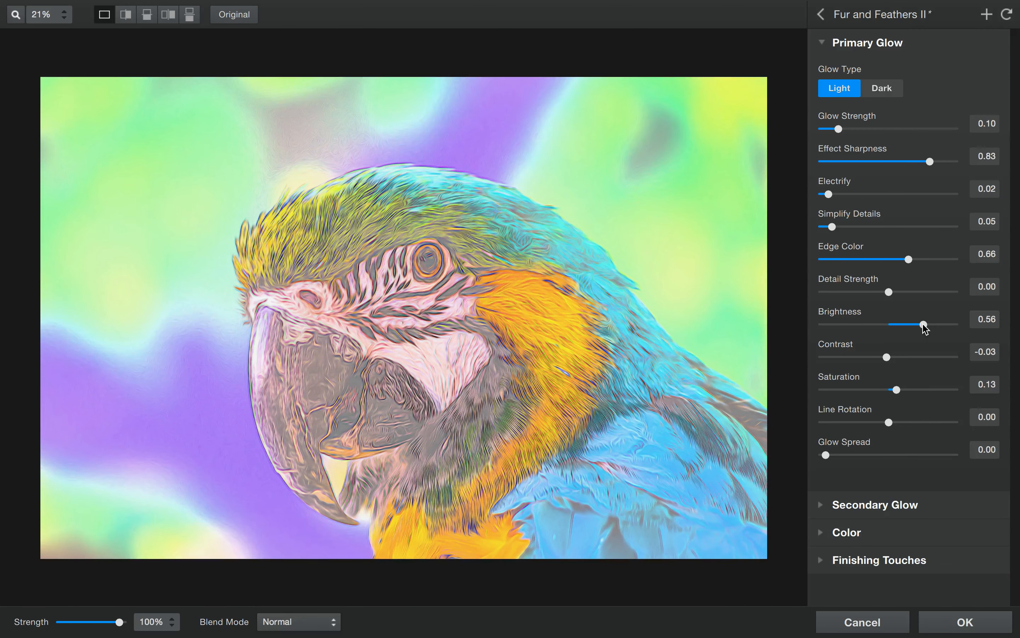
drag(923, 323, 878, 323)
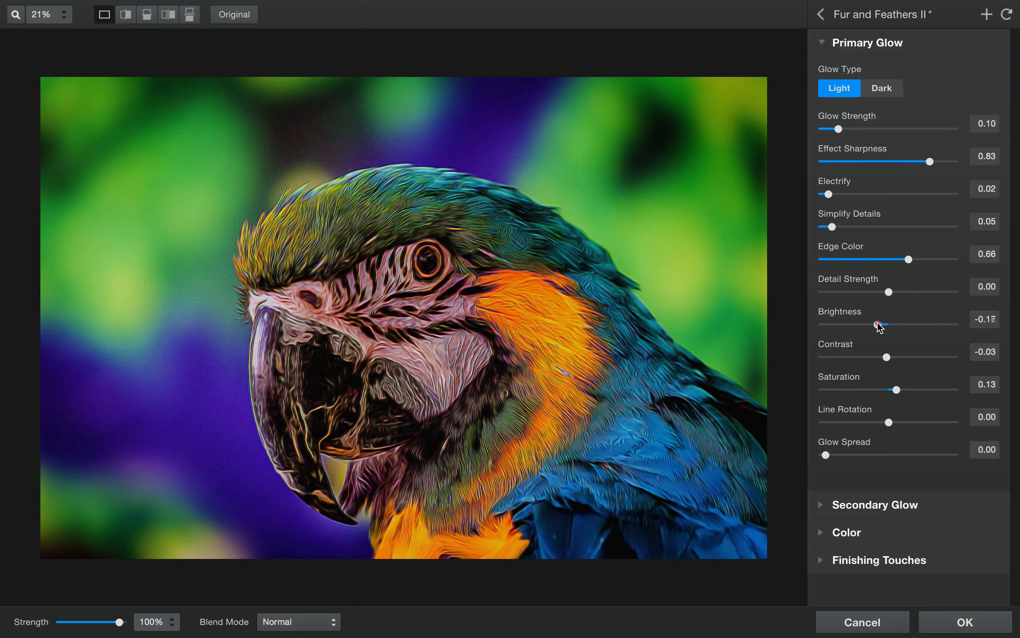
drag(879, 325, 870, 324)
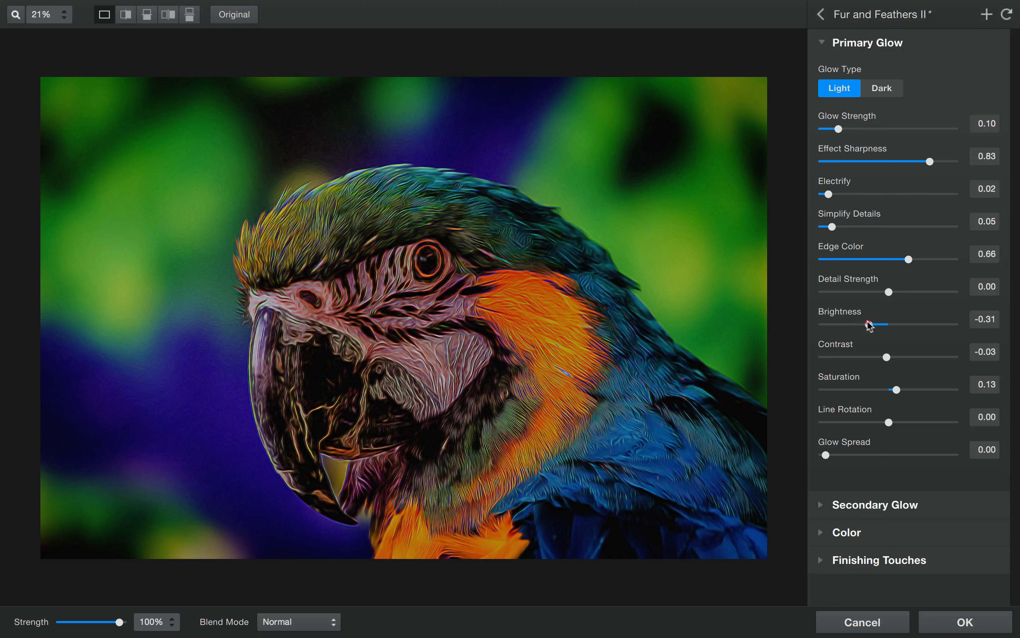
drag(869, 323, 876, 324)
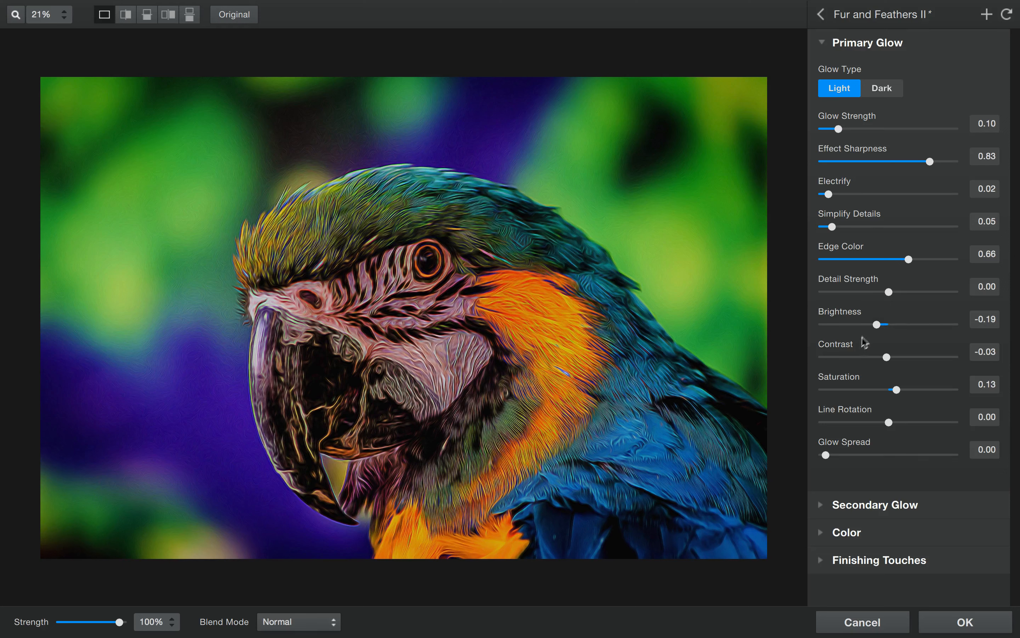
Compare the primary glow with Contrast at 0.39 and -0.40, and set Contrast to 0.38
drag(886, 356, 912, 357)
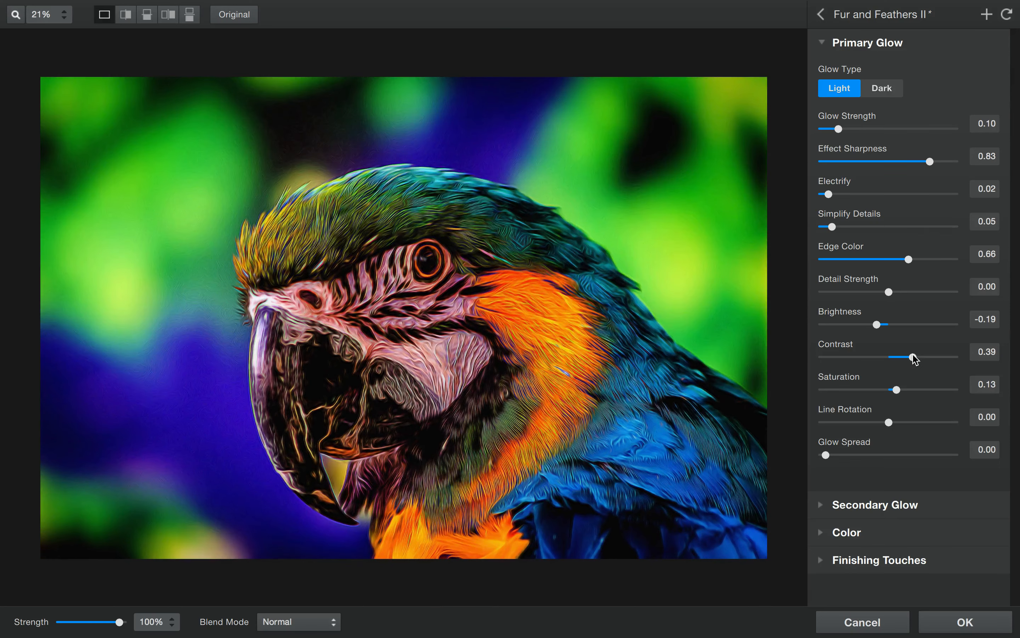
drag(913, 358, 863, 358)
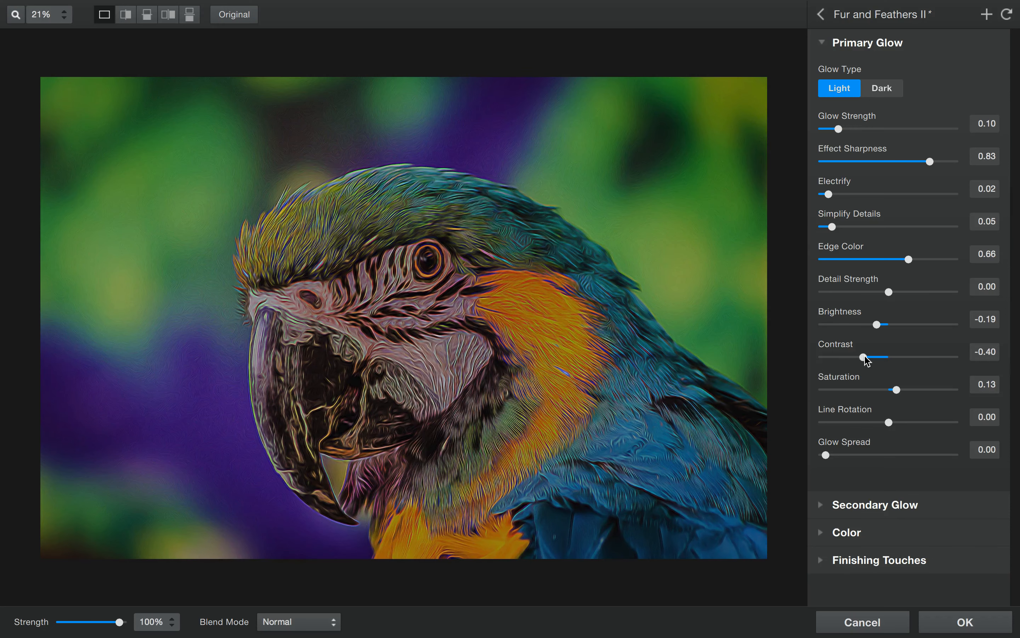
drag(864, 358, 912, 358)
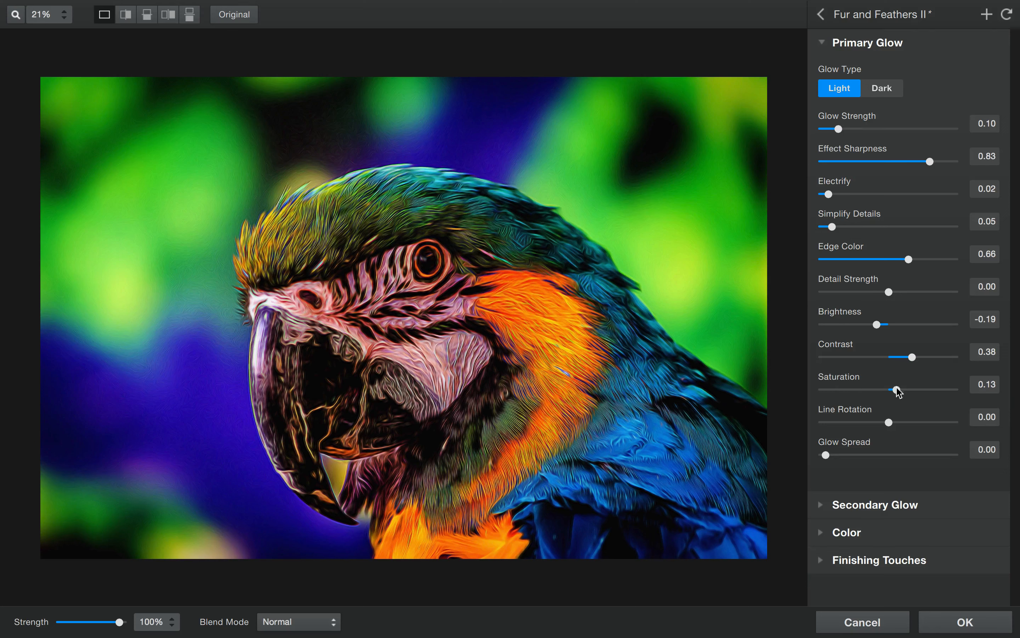
Try the primary glow's Saturation at 0.63 and -1.00, and set Saturation to 0.00
drag(897, 390, 928, 389)
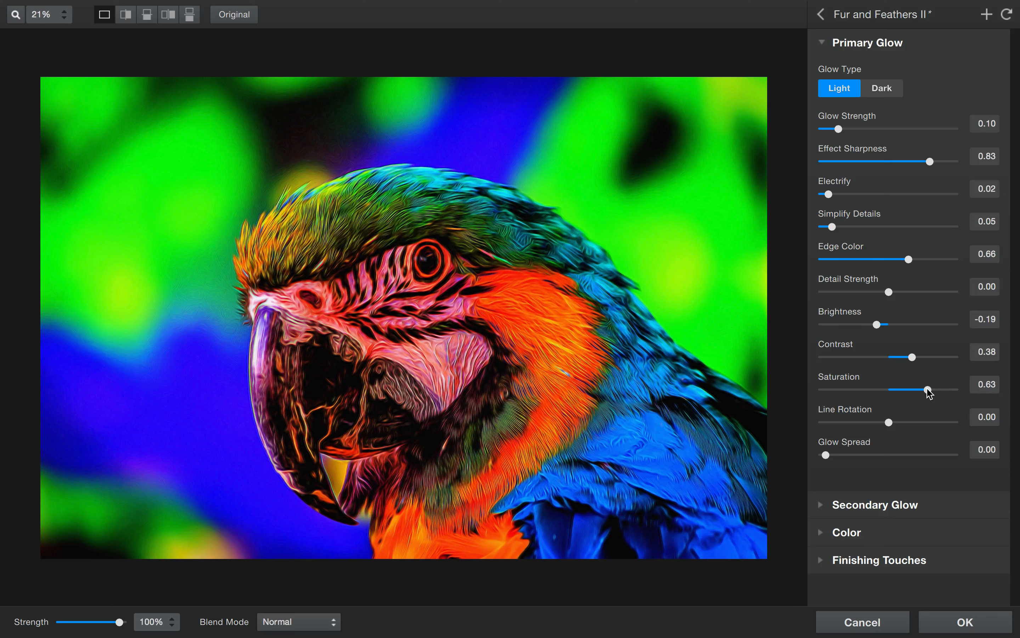
drag(929, 393, 781, 397)
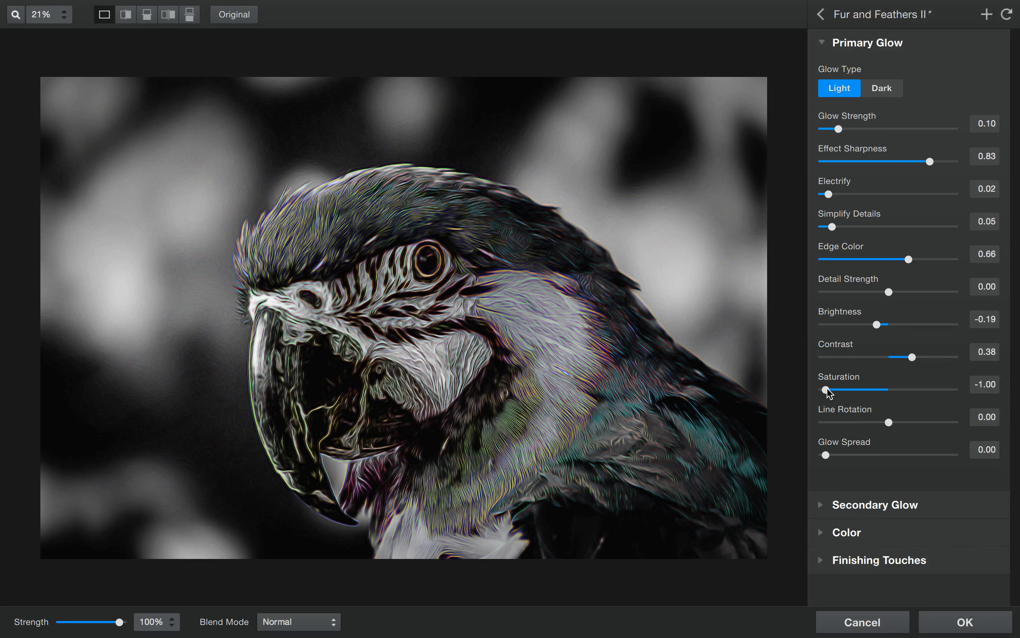
drag(825, 390, 887, 389)
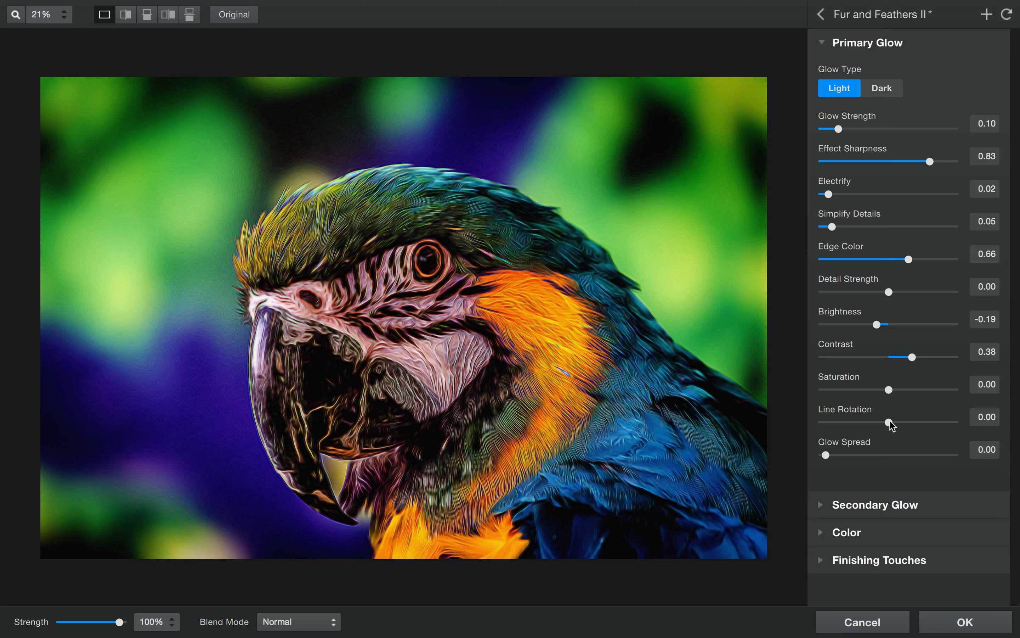
Try Line Rotation at 0.61 and 0.52 and Glow Spread at 0.47 in the primary glow, and reset both to 0.00
drag(889, 422, 925, 422)
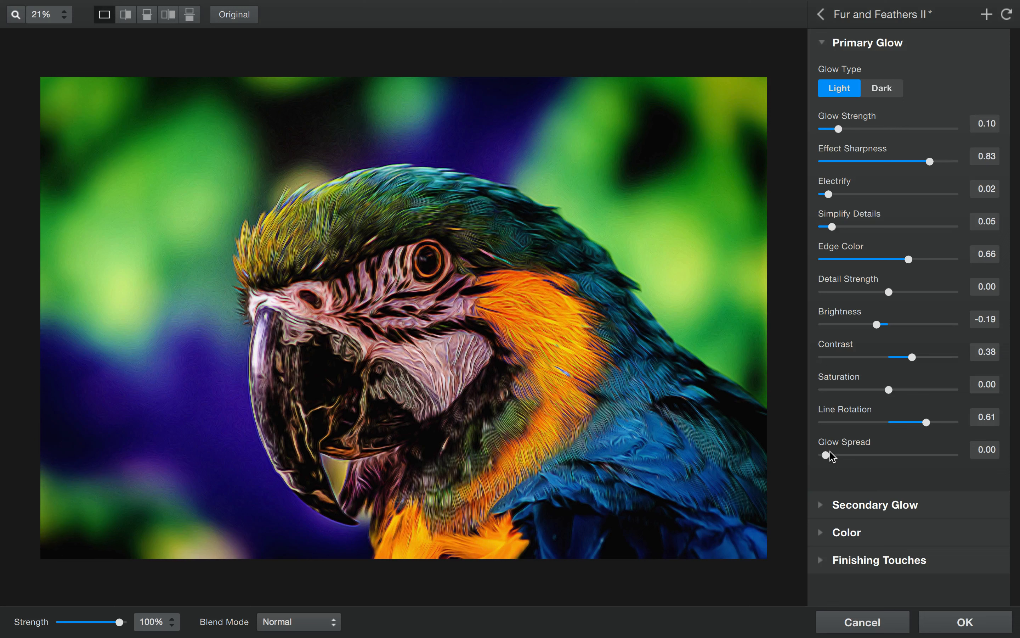
drag(826, 455, 885, 457)
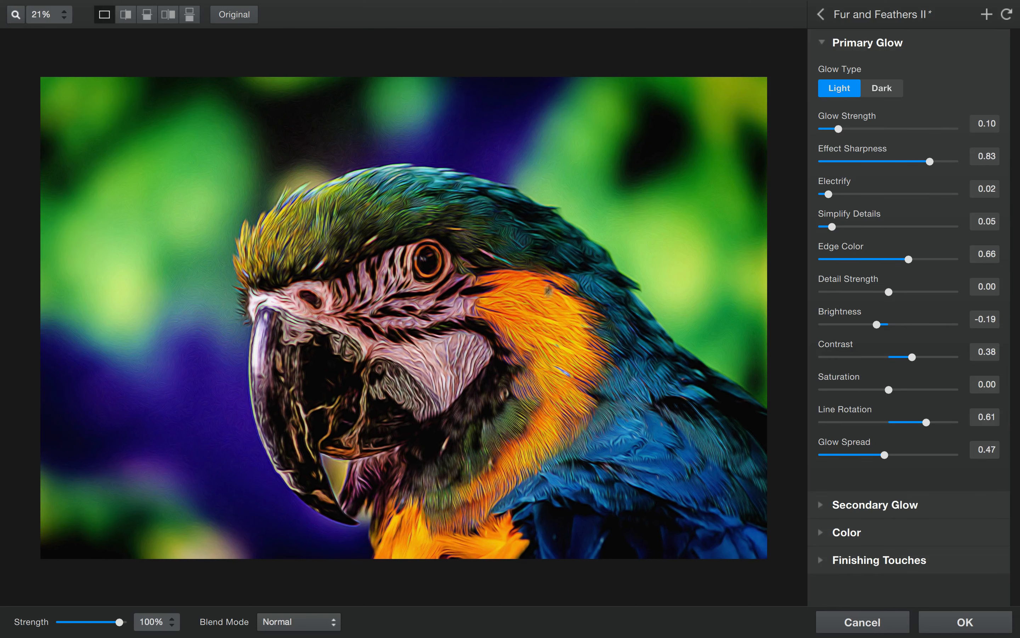
double_click(845, 447)
double_click(844, 414)
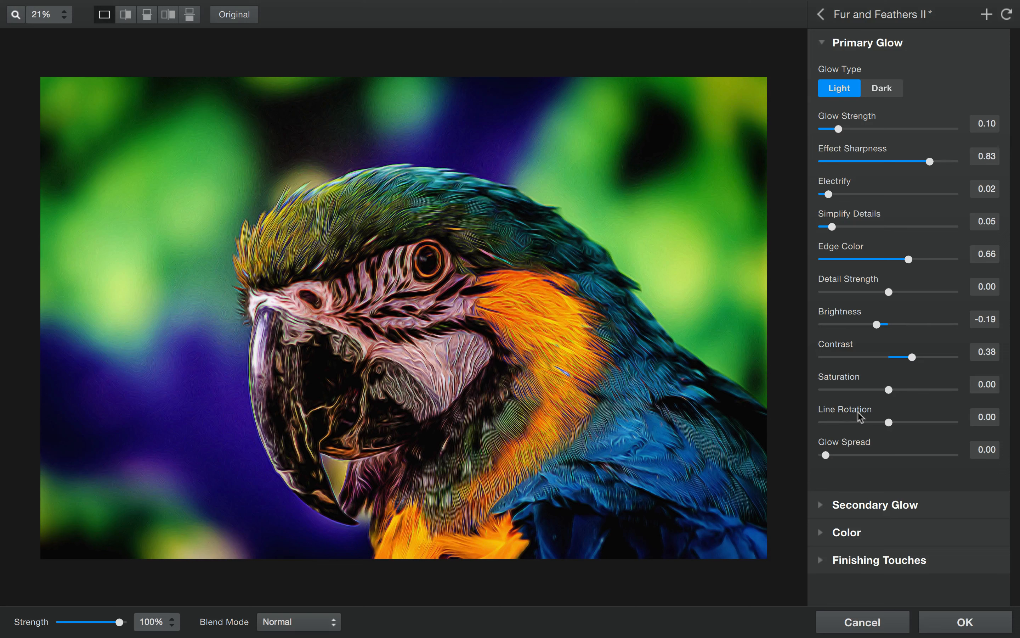
drag(887, 421, 922, 422)
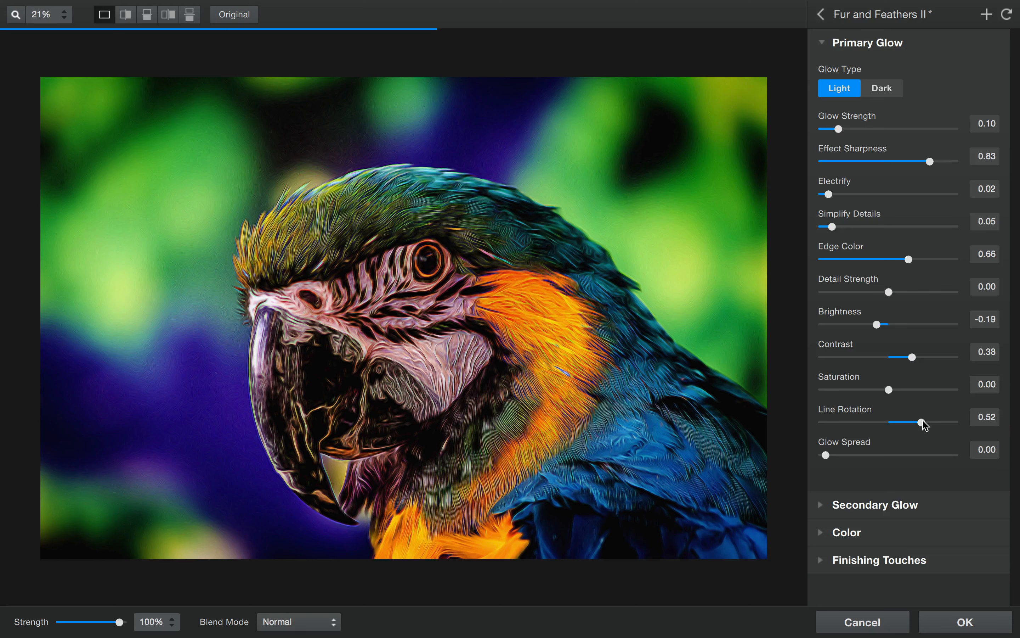
double_click(849, 414)
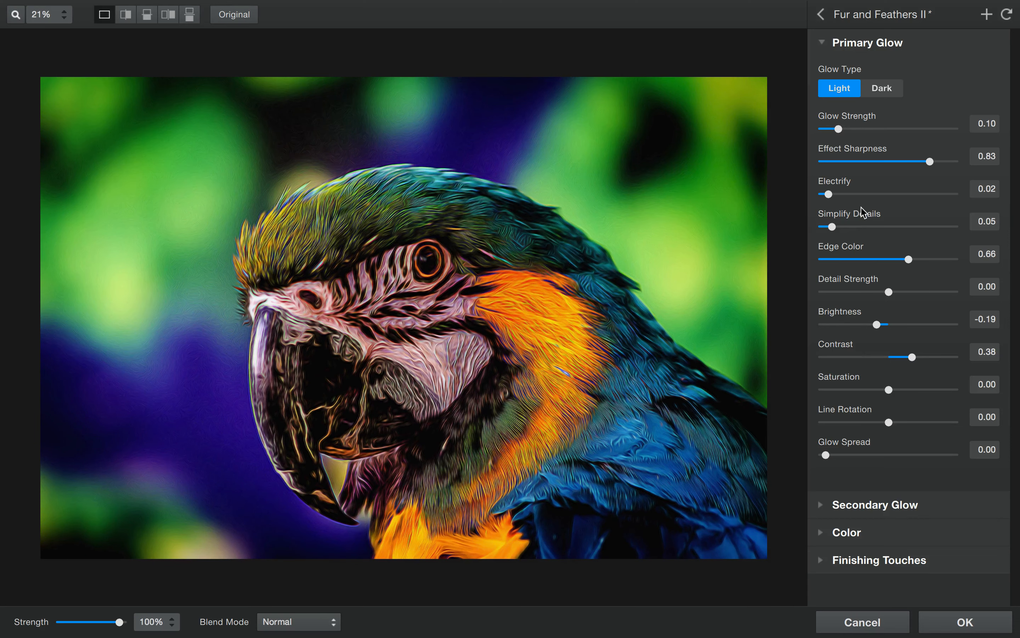
Open the Secondary Glow settings, test Glow Strength at 0.96, and set Glow Strength to 0.07
click(822, 44)
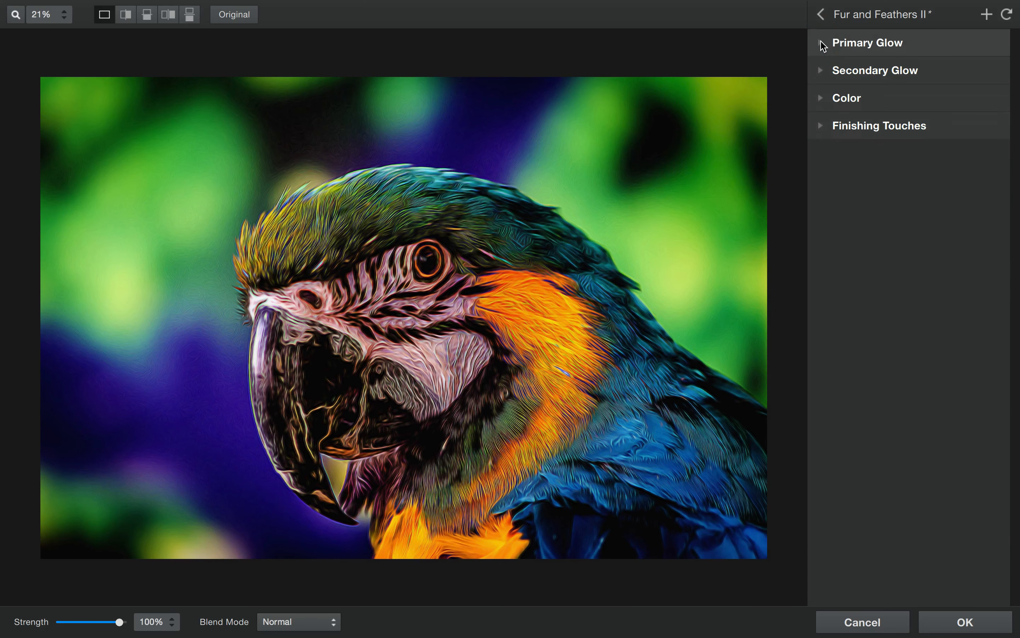
click(821, 72)
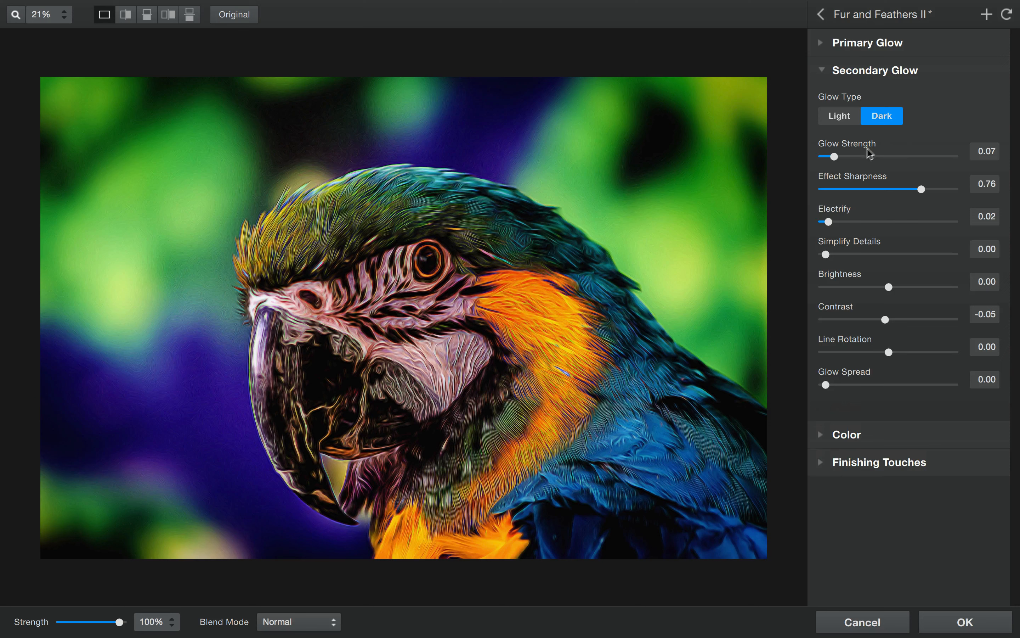
drag(833, 157, 947, 157)
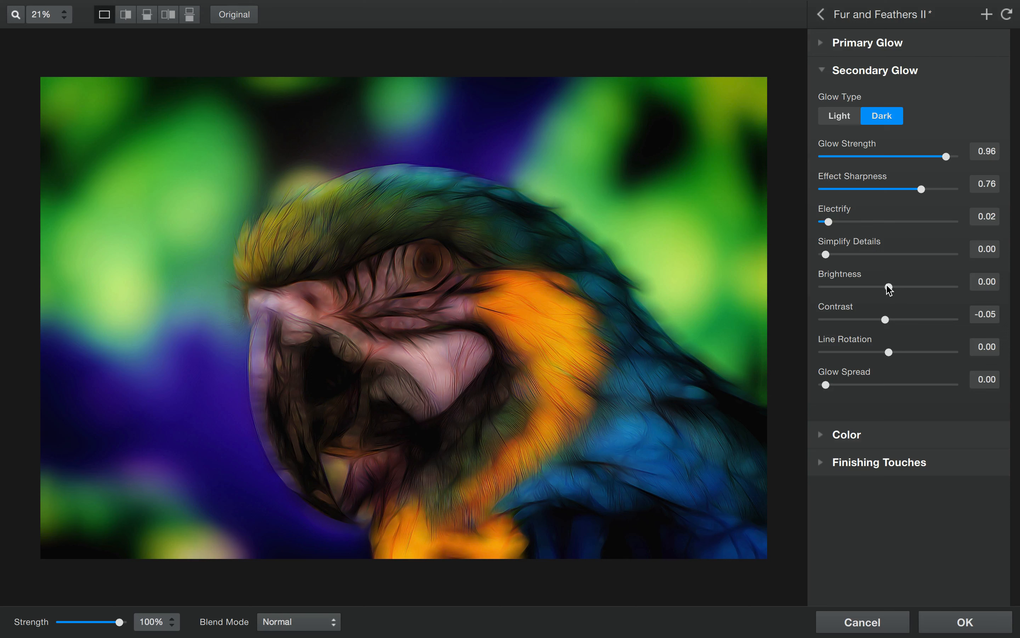
drag(888, 286, 900, 287)
click(837, 156)
drag(837, 157, 834, 157)
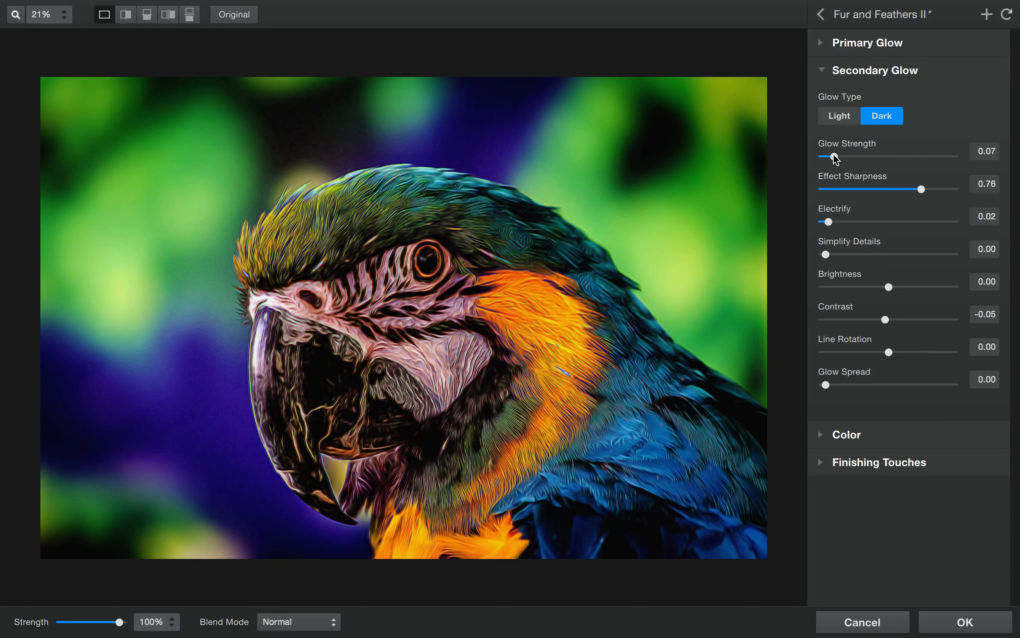
Compare Effect Sharpness at 0.93 and 0.20 in the secondary glow, and set it to 0.87
drag(921, 189, 942, 190)
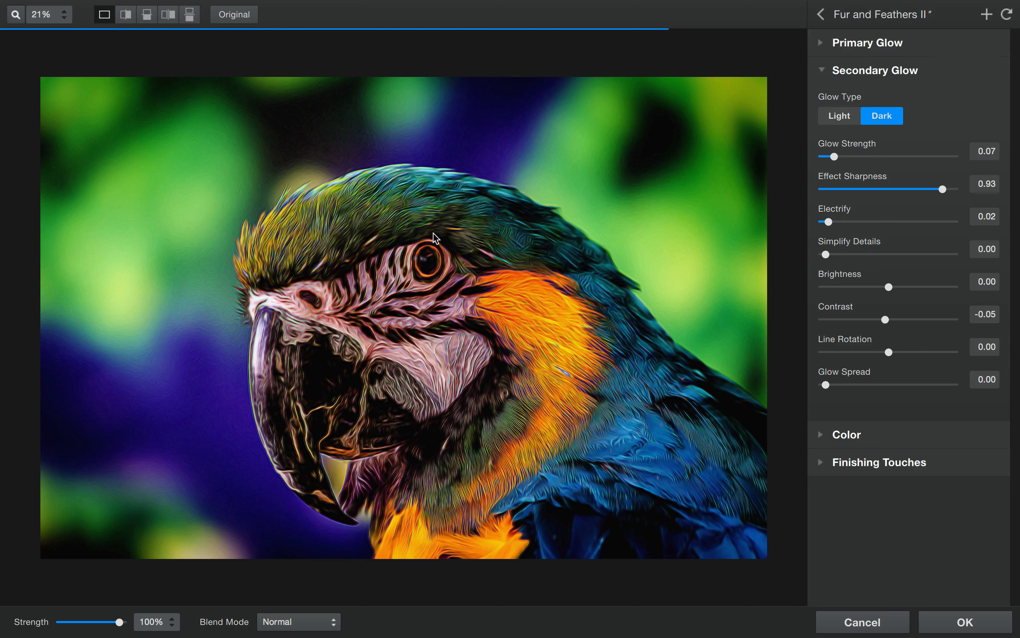
drag(943, 190, 851, 192)
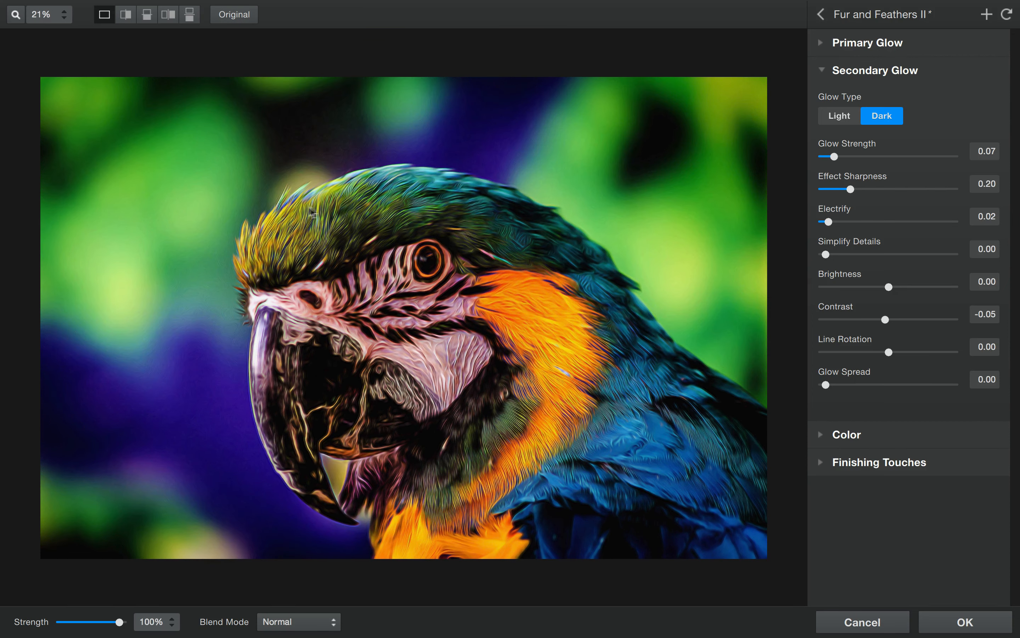
drag(850, 191, 933, 192)
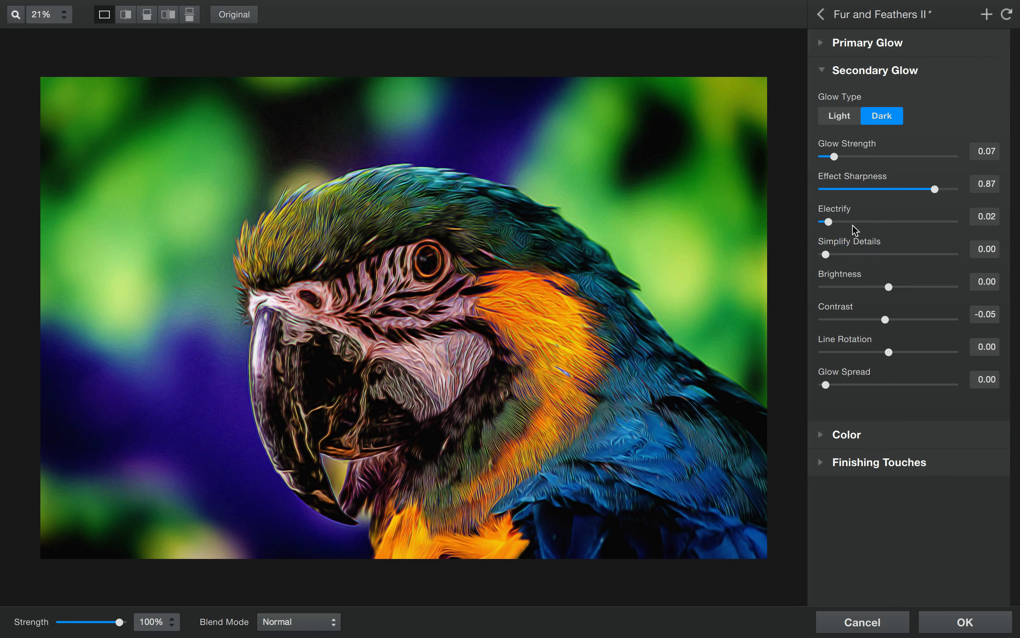
Test Electrify at 0.60 and Simplify Details at 0.71 in the secondary glow, setting Electrify to 0.05 and Simplify Details to 0.00
drag(829, 223, 901, 222)
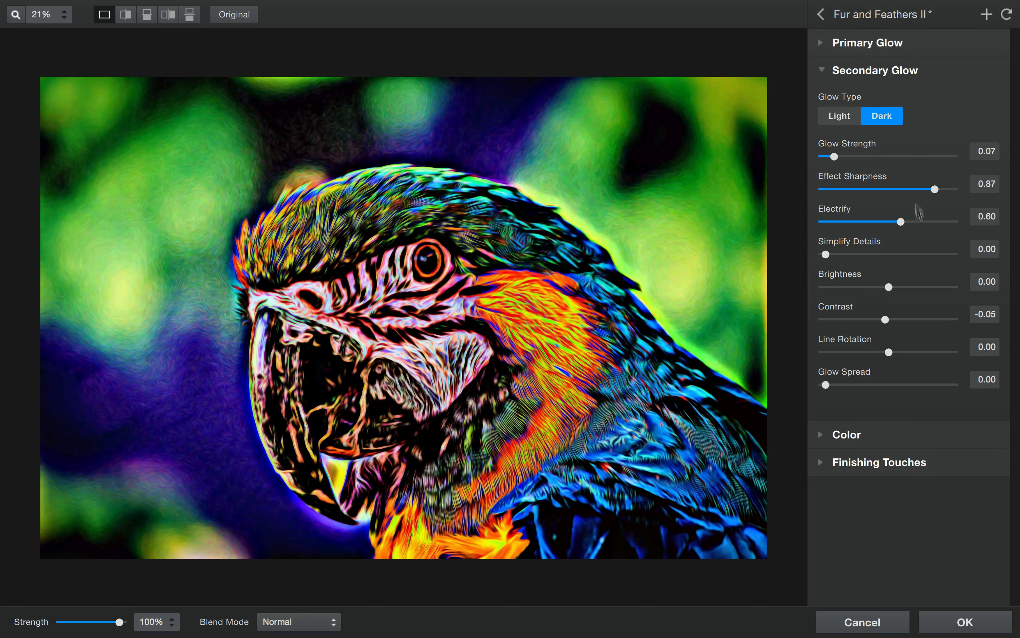
double_click(827, 208)
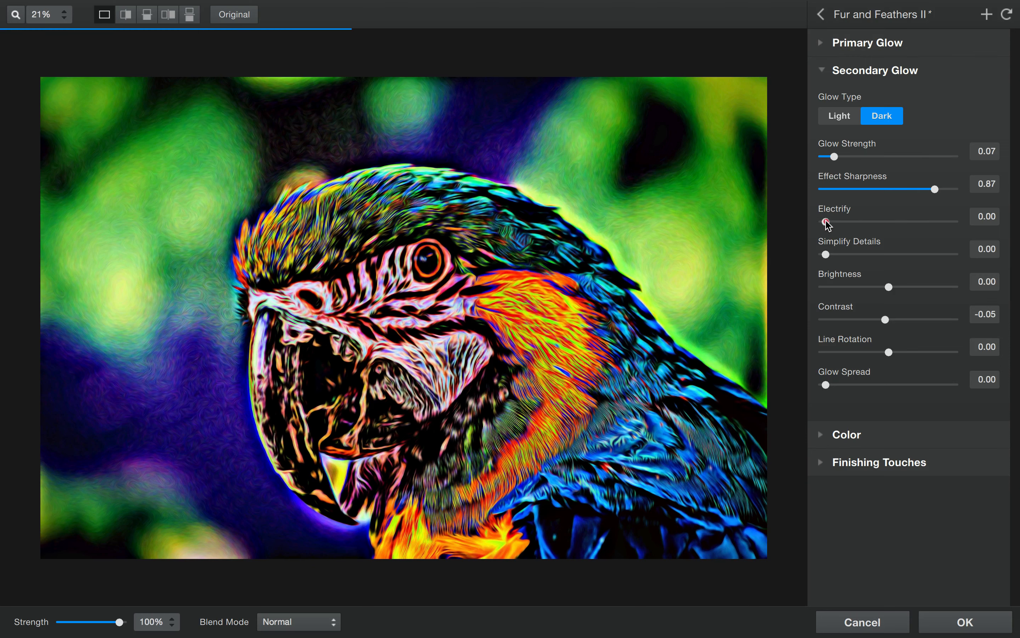
drag(827, 221, 833, 224)
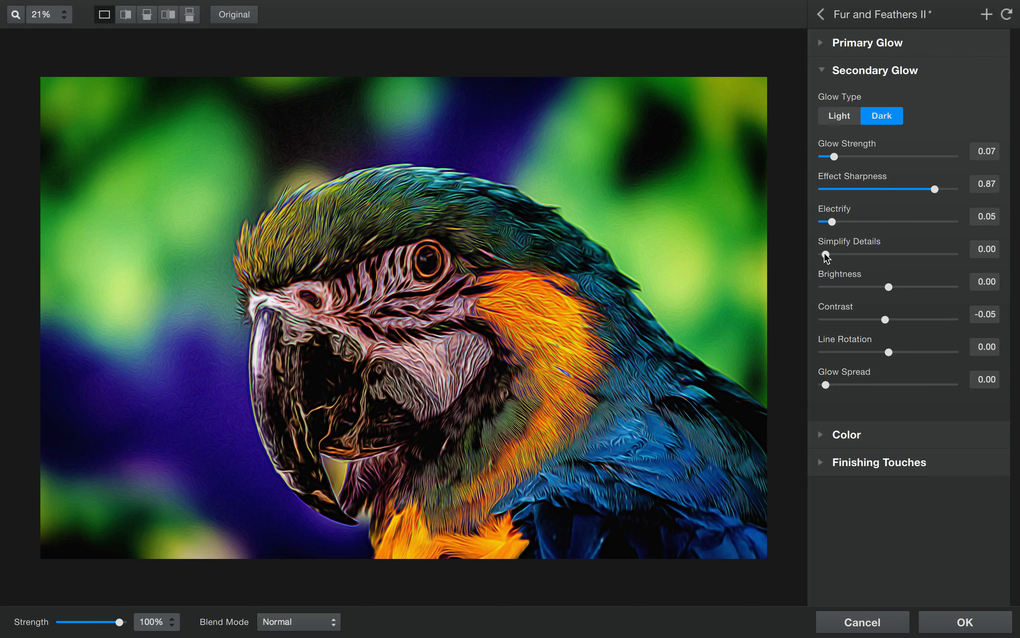
drag(825, 254, 914, 254)
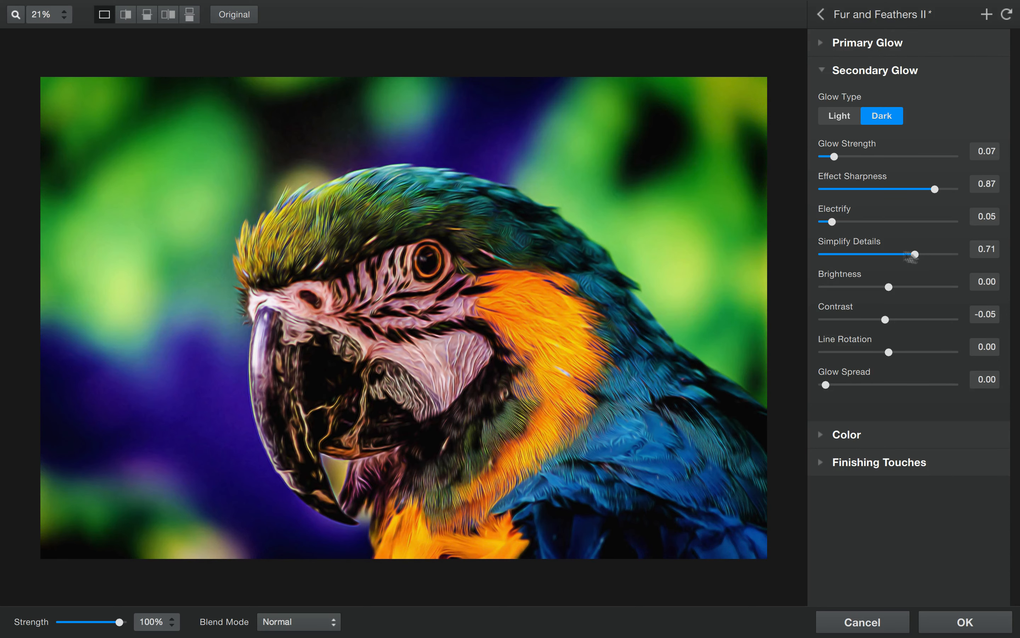
drag(913, 256, 802, 263)
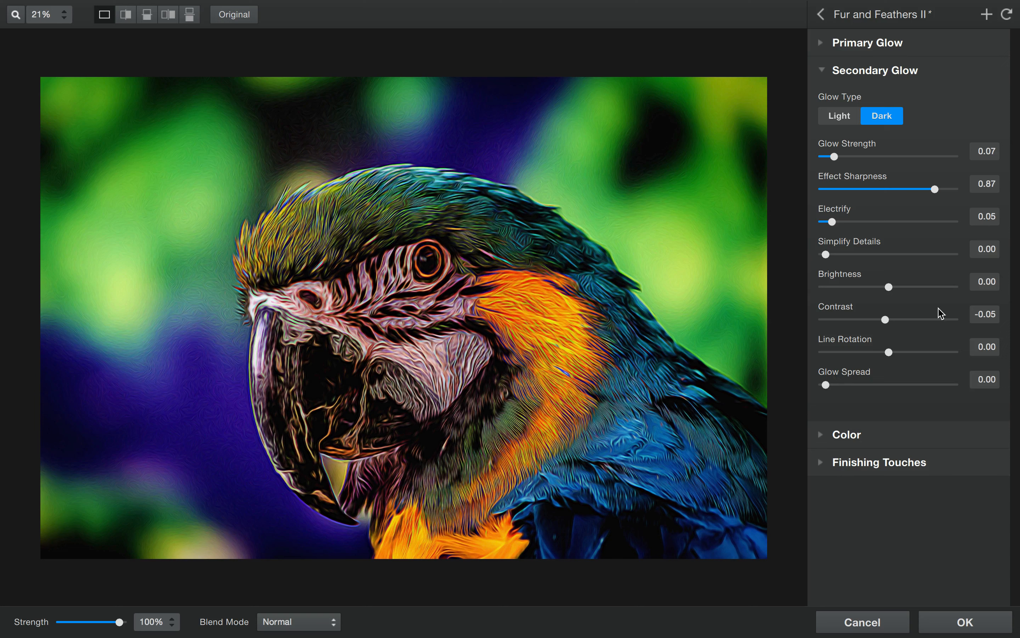
Review the Primary Glow and Secondary Glow settings, and collapse both sections
click(825, 71)
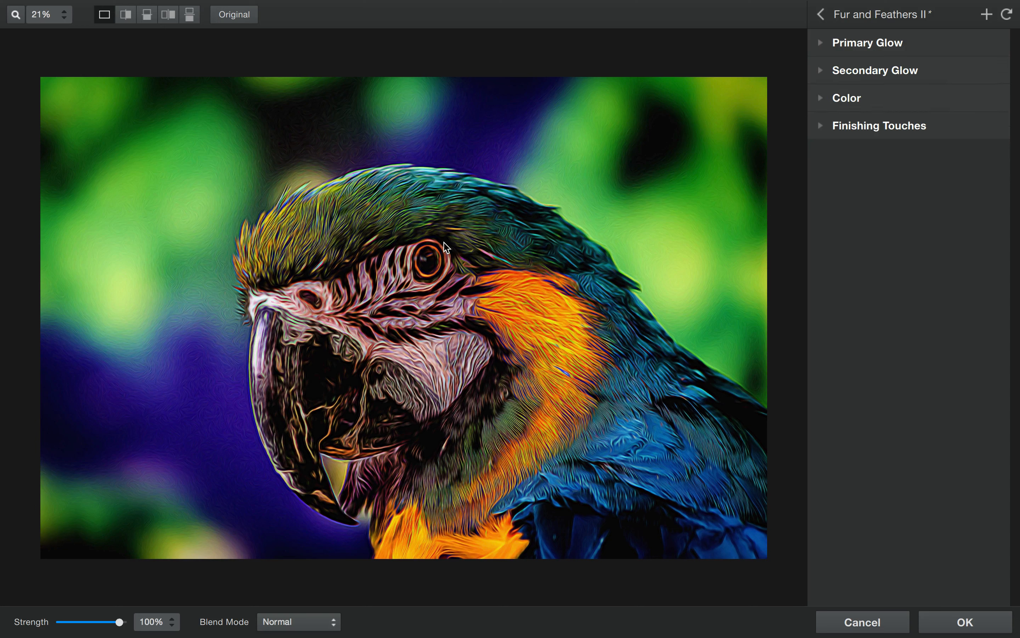
click(822, 44)
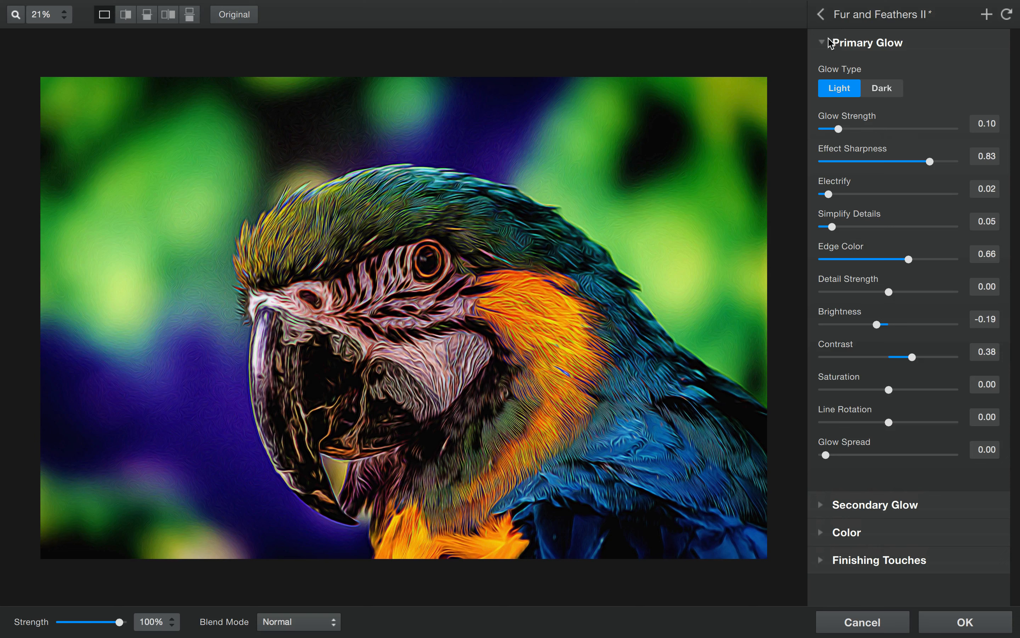
click(823, 43)
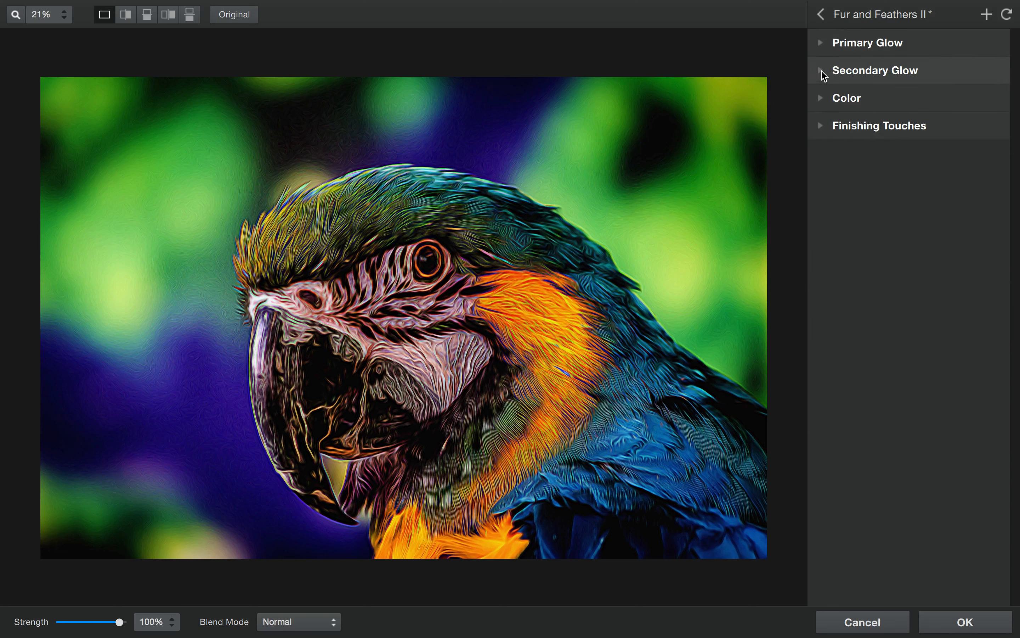
click(823, 71)
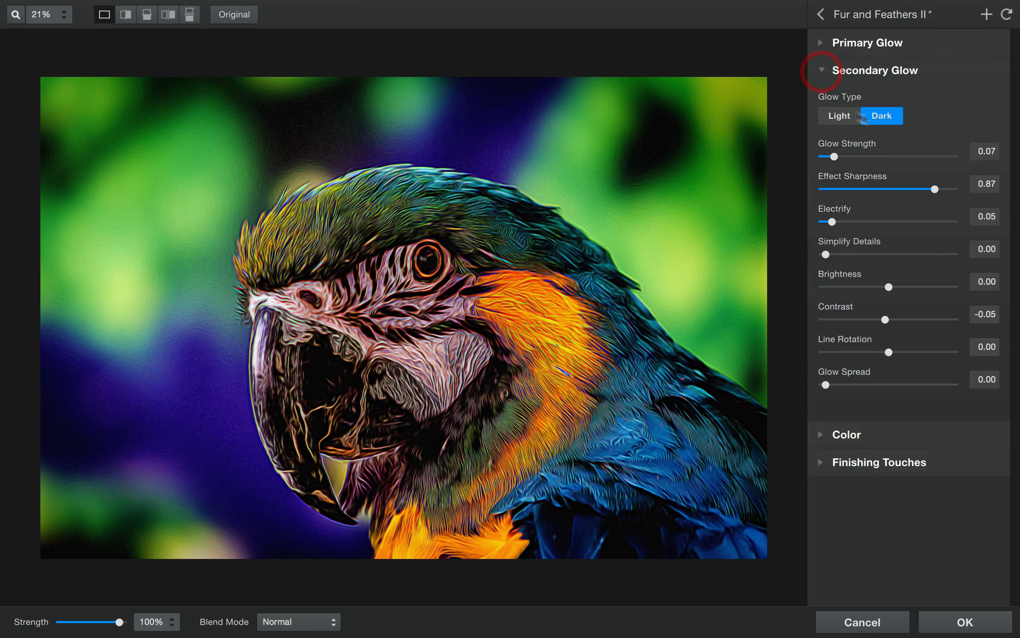
click(822, 71)
Open the Color settings, try Overall Hue at 0.78 and -0.63, and reset it to 0.00
click(821, 99)
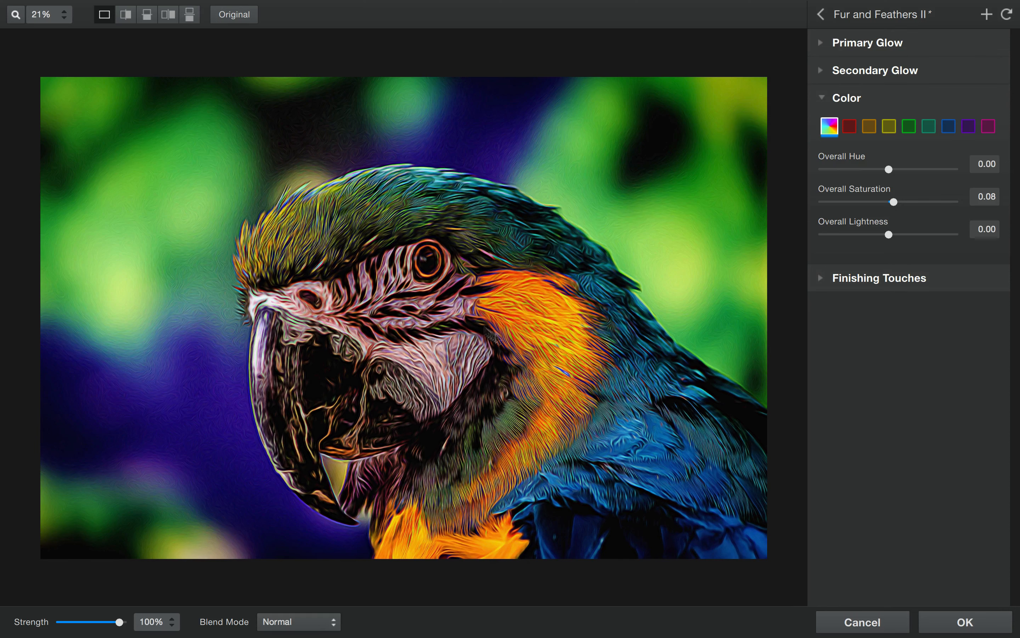
drag(889, 169, 937, 169)
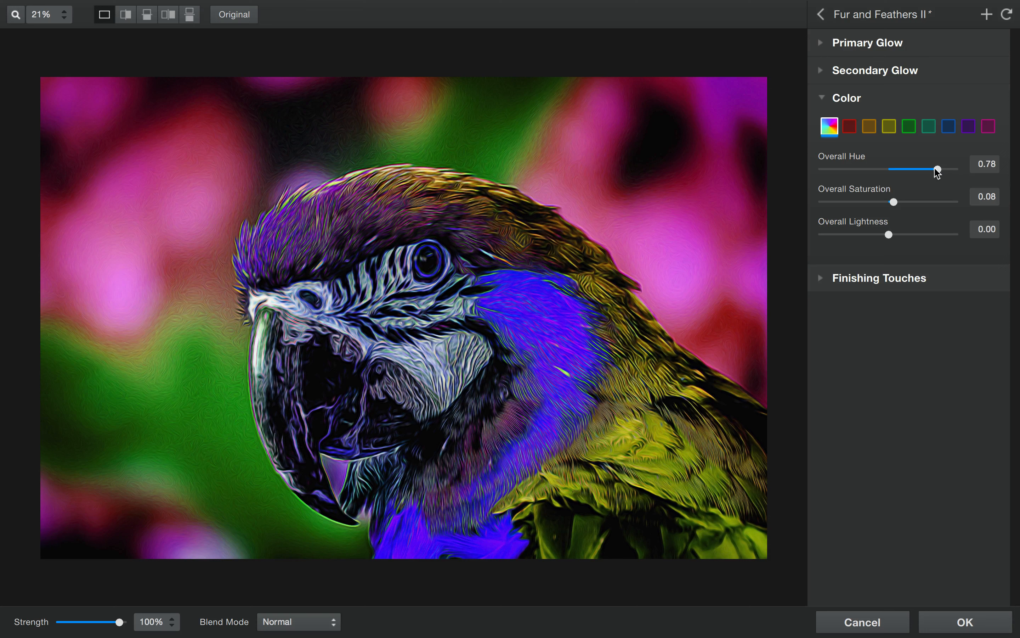
drag(937, 169, 849, 169)
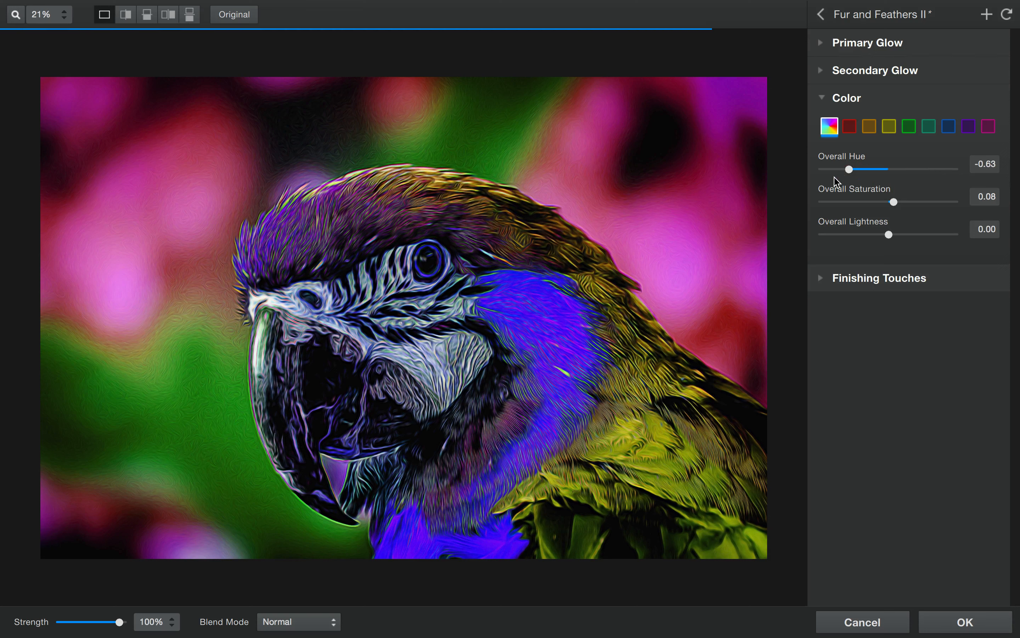
double_click(837, 159)
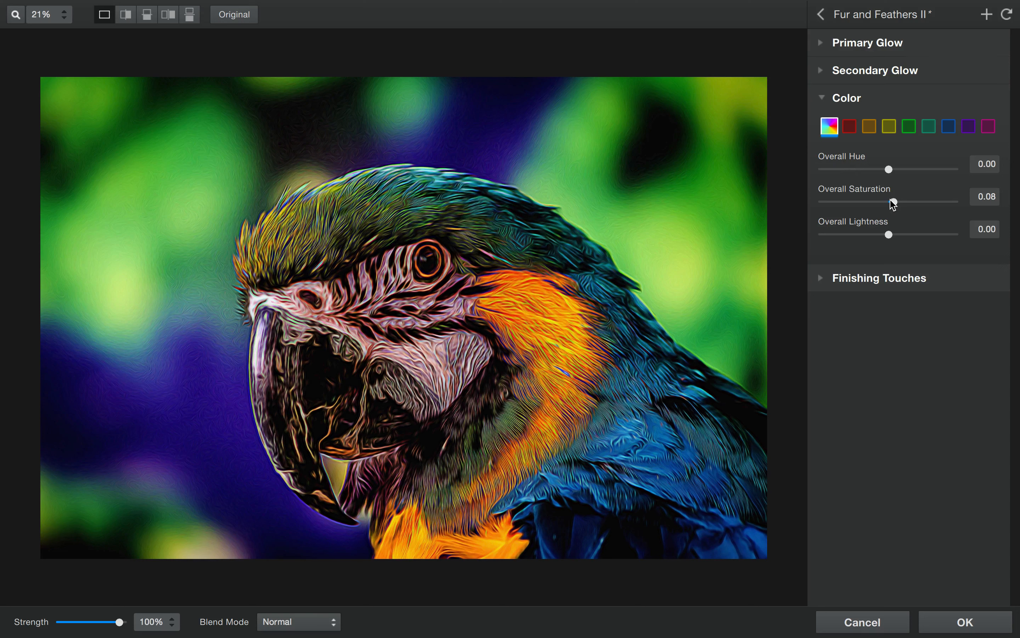
Try Overall Saturation at -1.00 and Overall Lightness at 0.72, and reset both to 0.00
drag(894, 203, 793, 213)
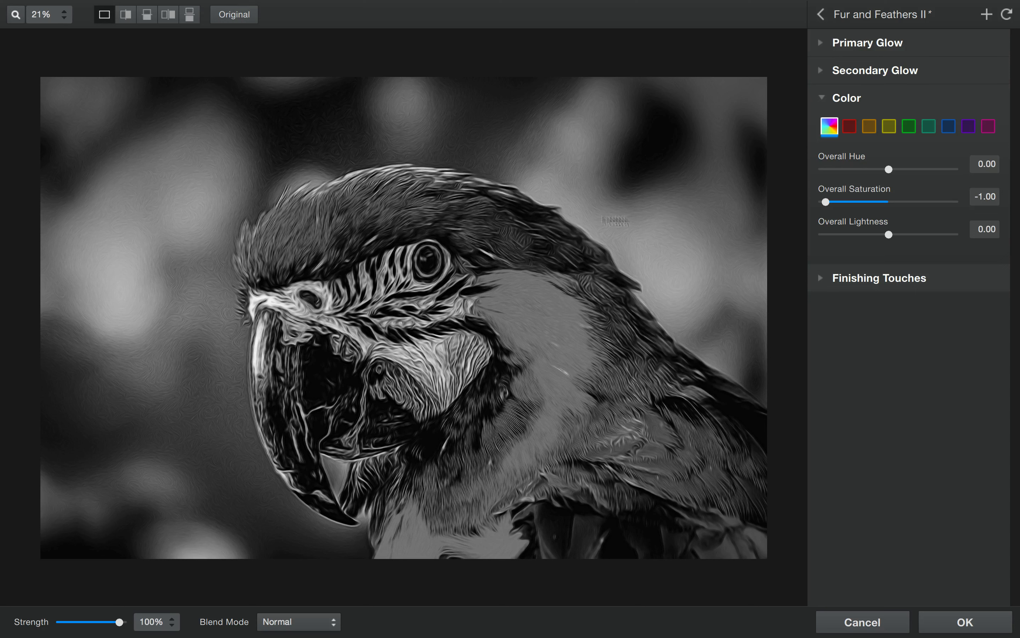
double_click(849, 189)
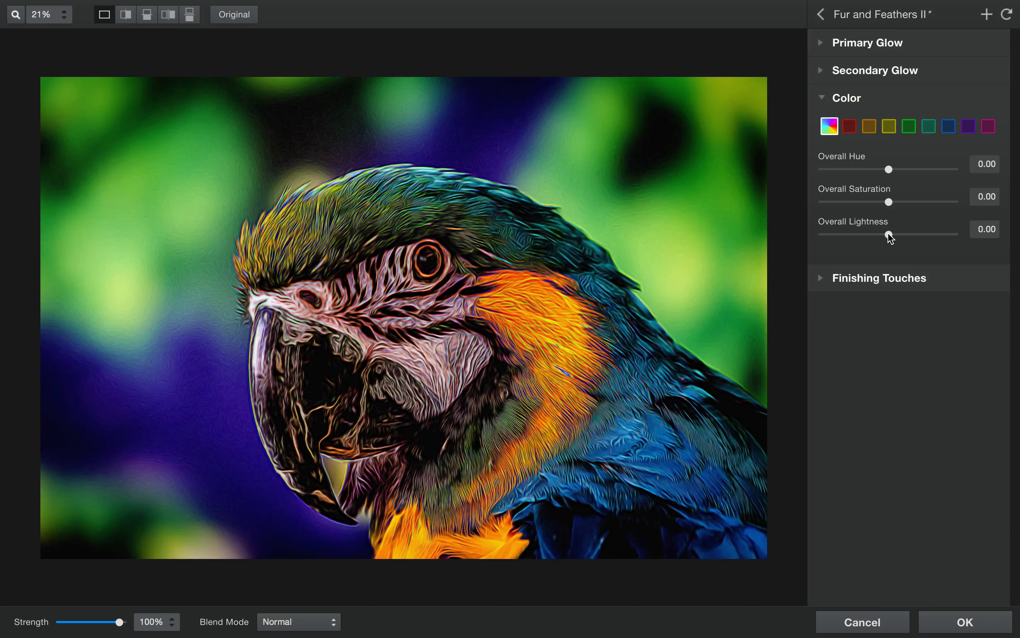
drag(889, 234, 933, 234)
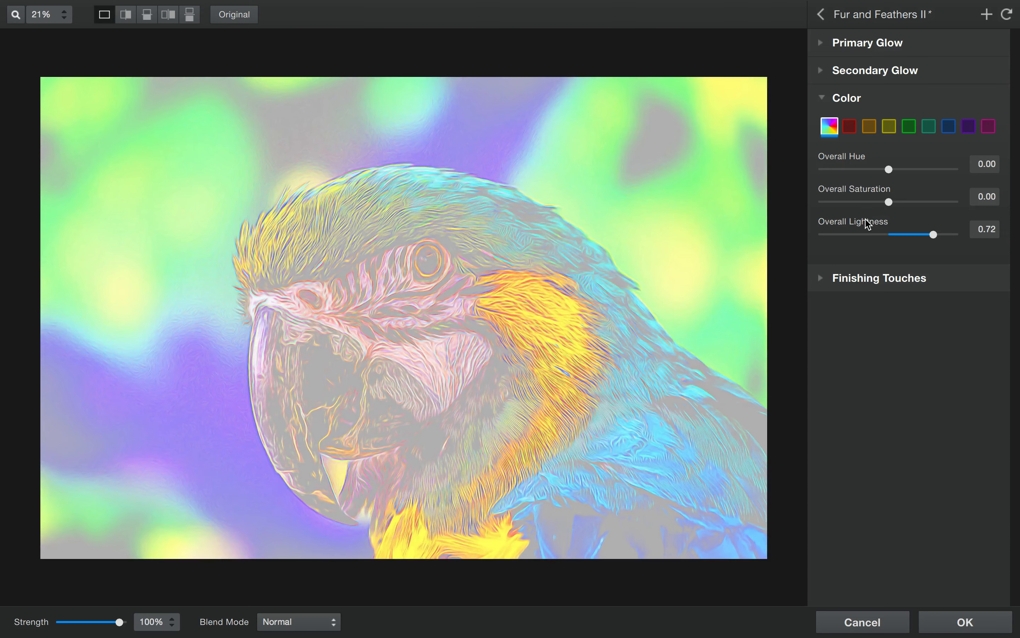
double_click(885, 231)
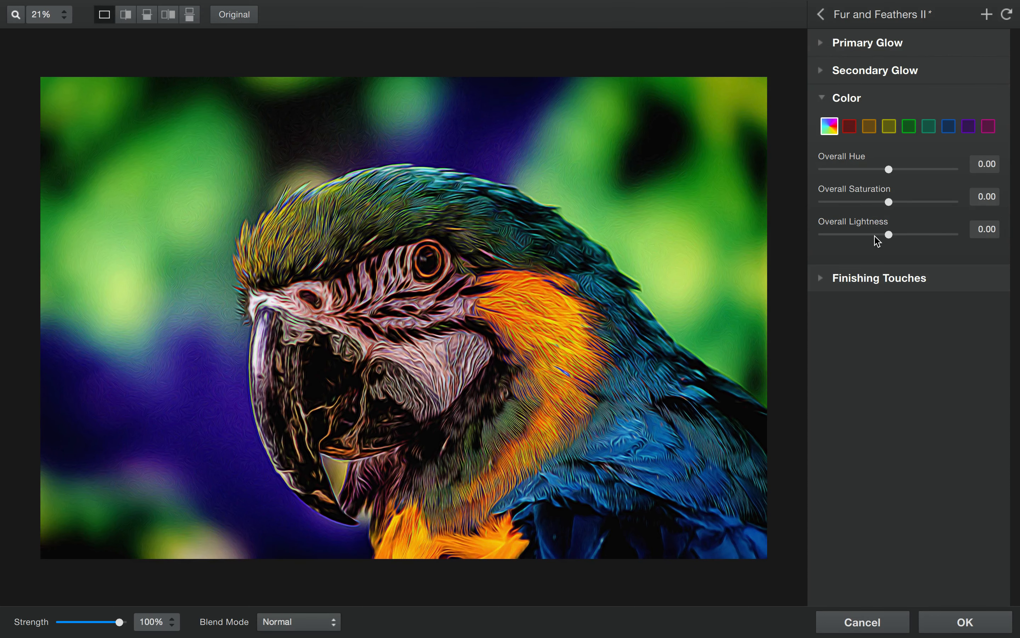
Set Blue Saturation to 0.22 and Blue Lightness to -0.20, and Green Saturation to 0.32 and Green Lightness to -0.30
click(949, 128)
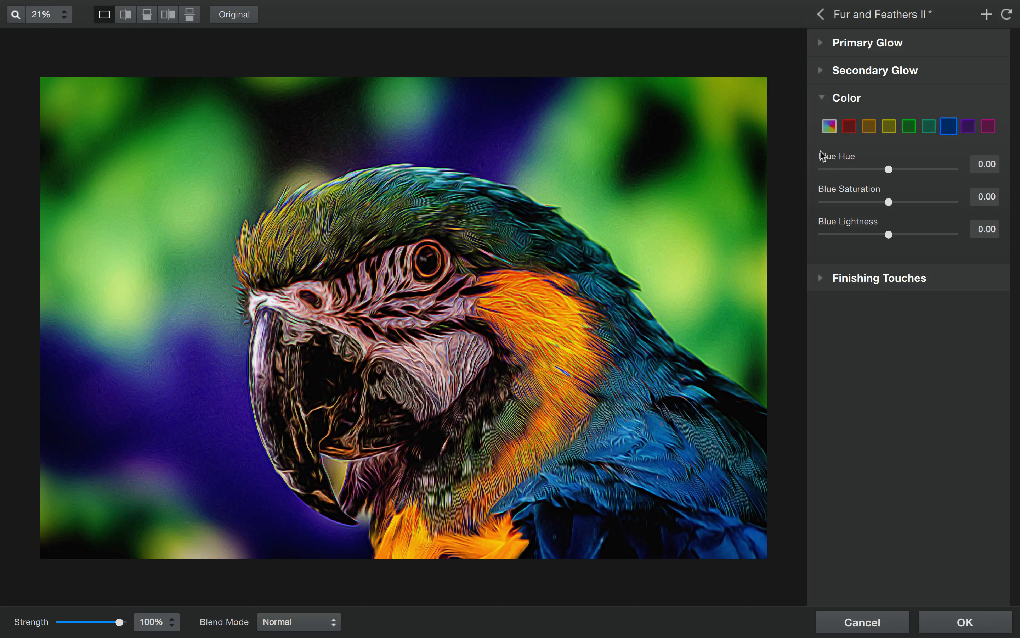
drag(889, 205, 876, 235)
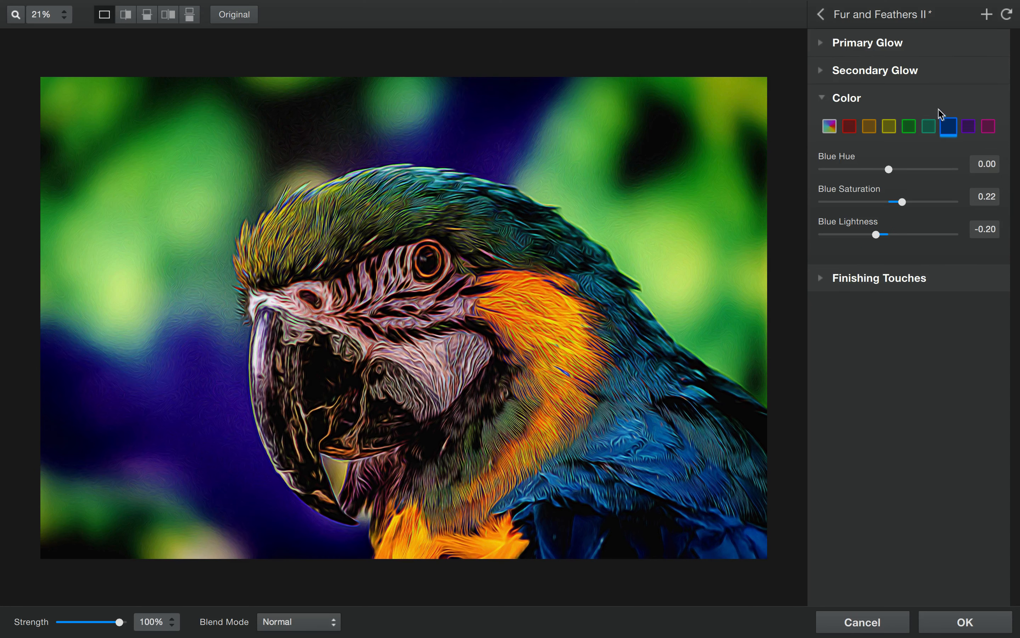
click(890, 128)
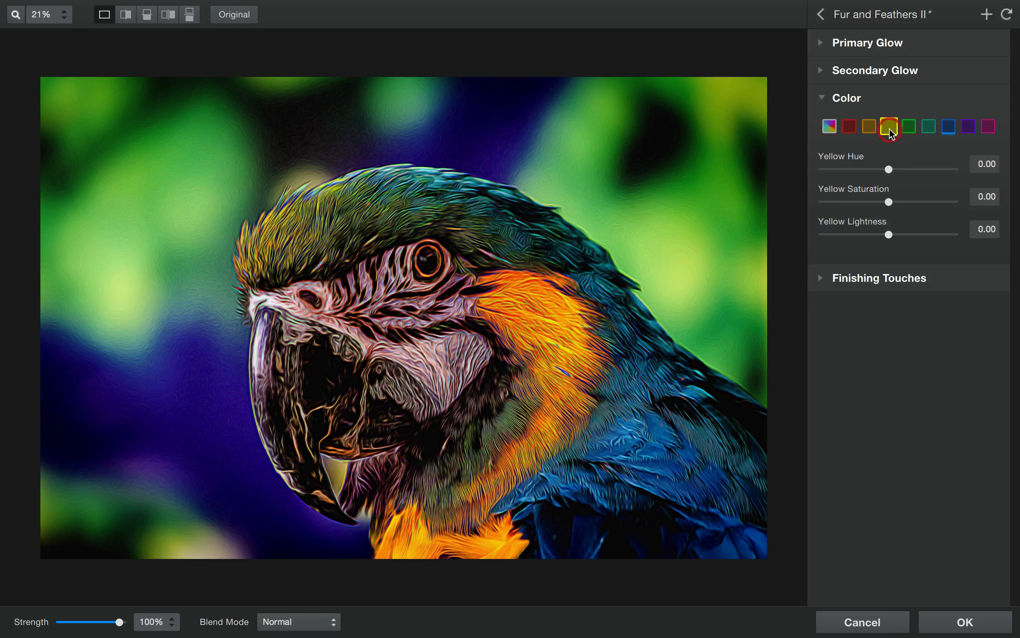
click(908, 133)
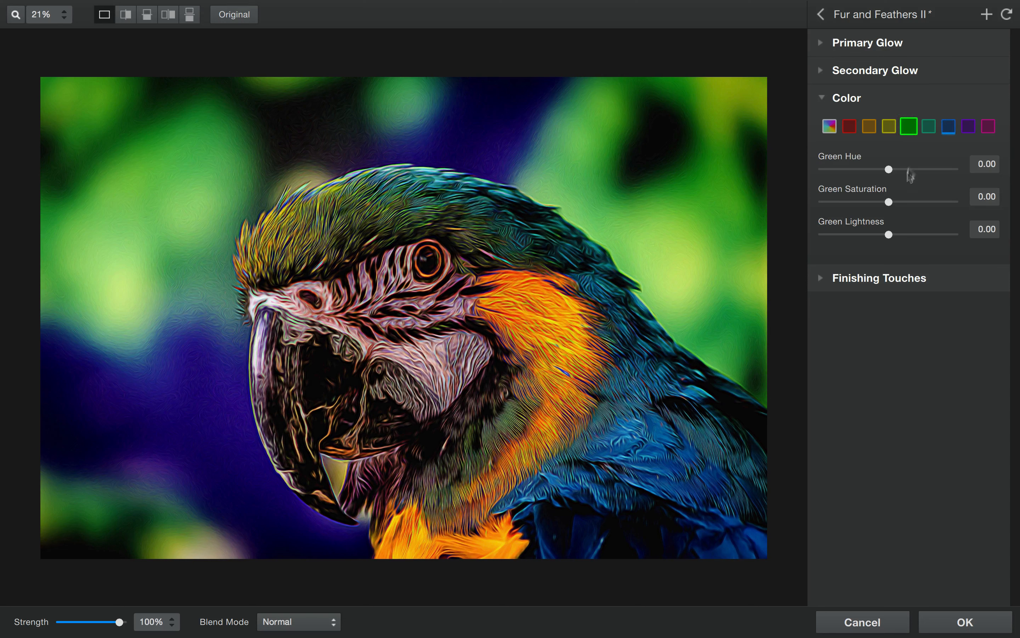
drag(889, 202, 870, 234)
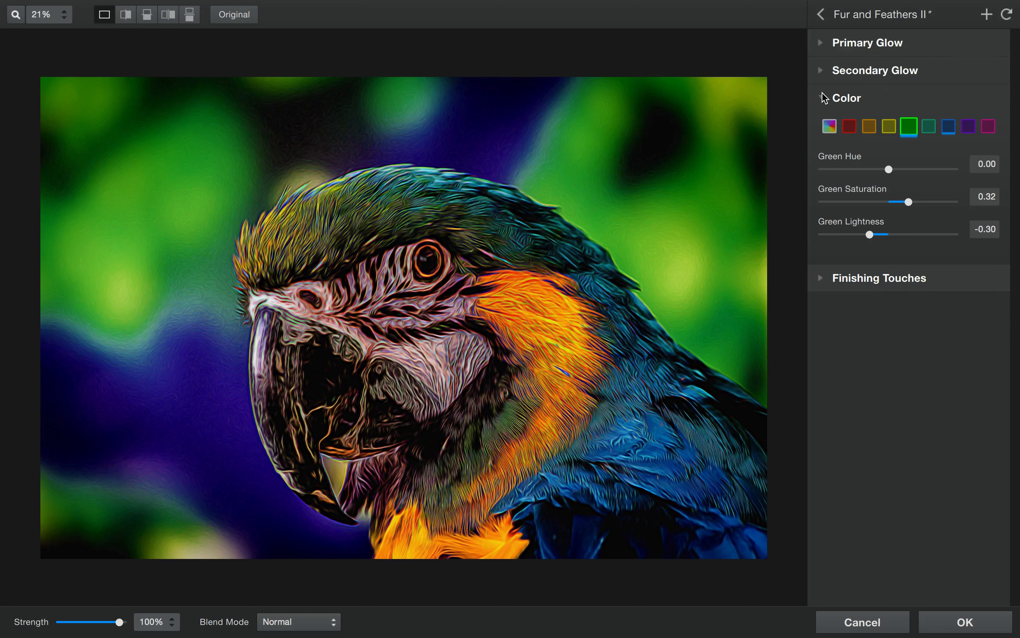
Collapse the Color settings and expand the Finishing Touches settings
click(827, 102)
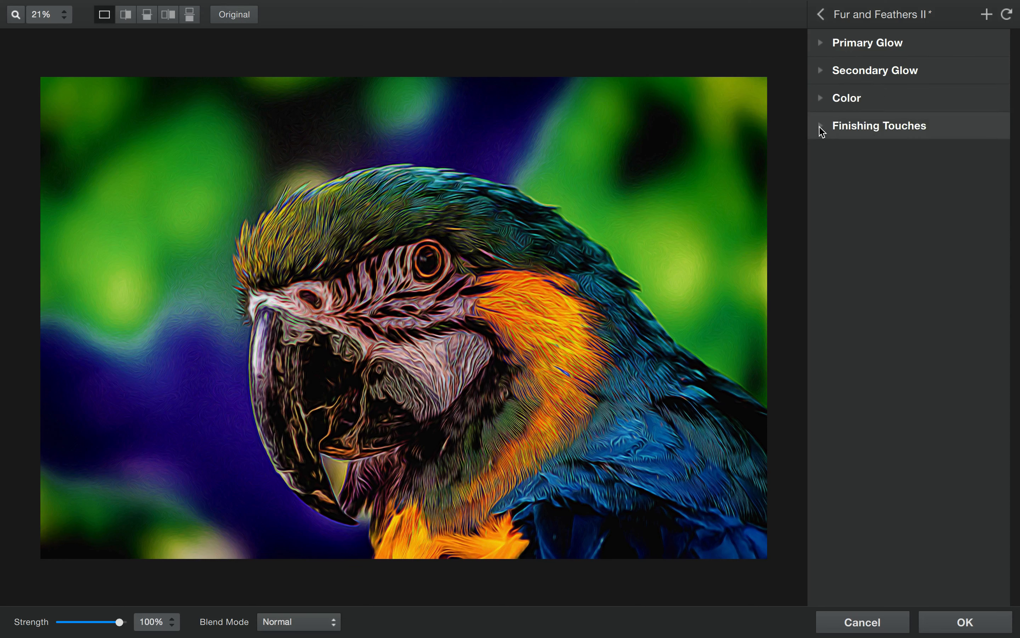
click(820, 128)
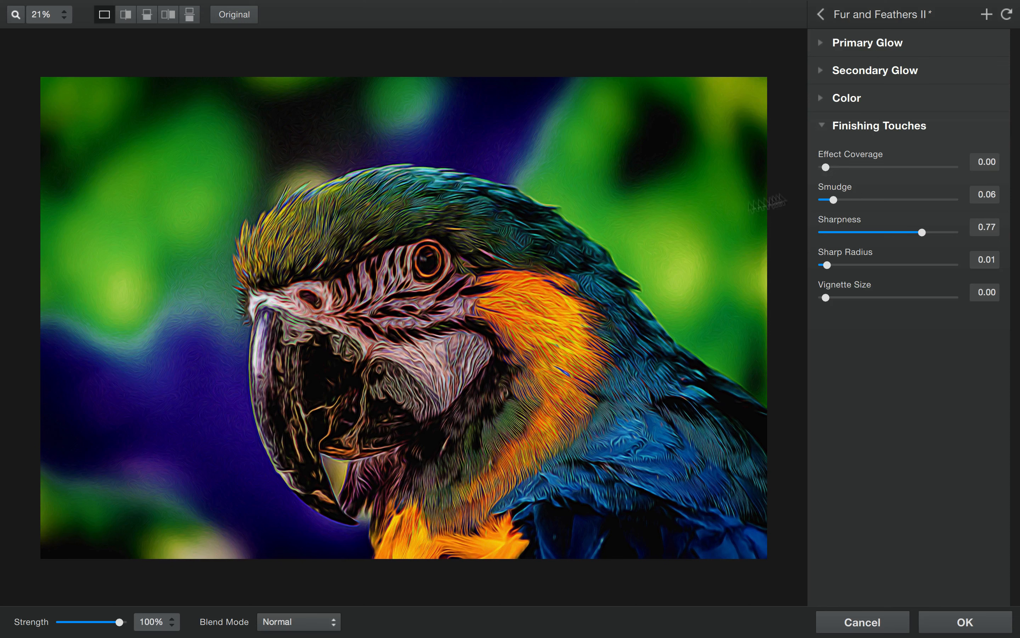
Try Effect Coverage at 0.55 and 0.89, and lower it to 0.26
drag(826, 168, 894, 167)
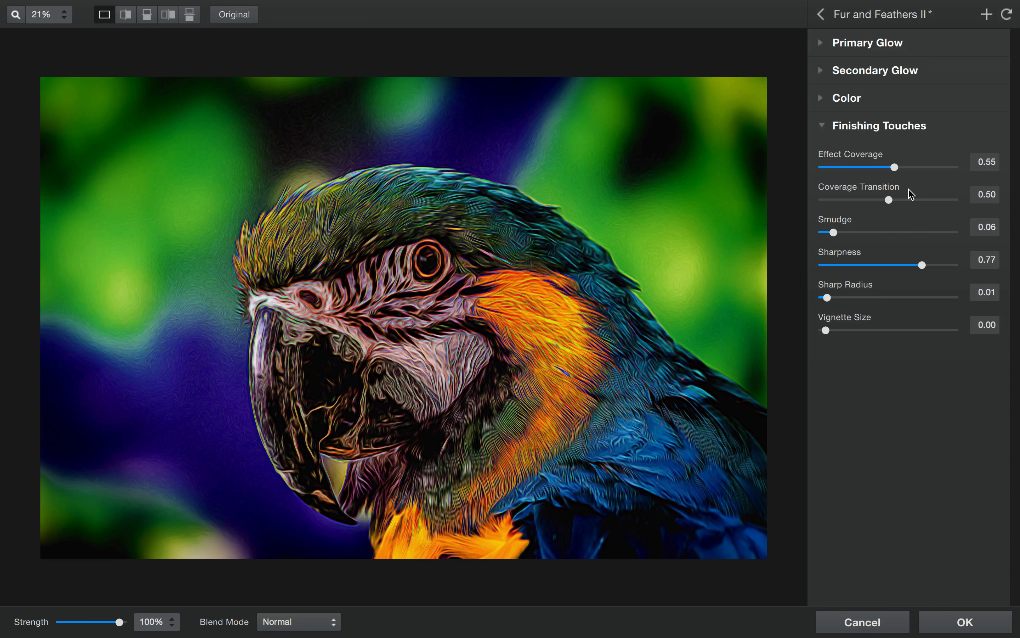
drag(898, 169, 937, 167)
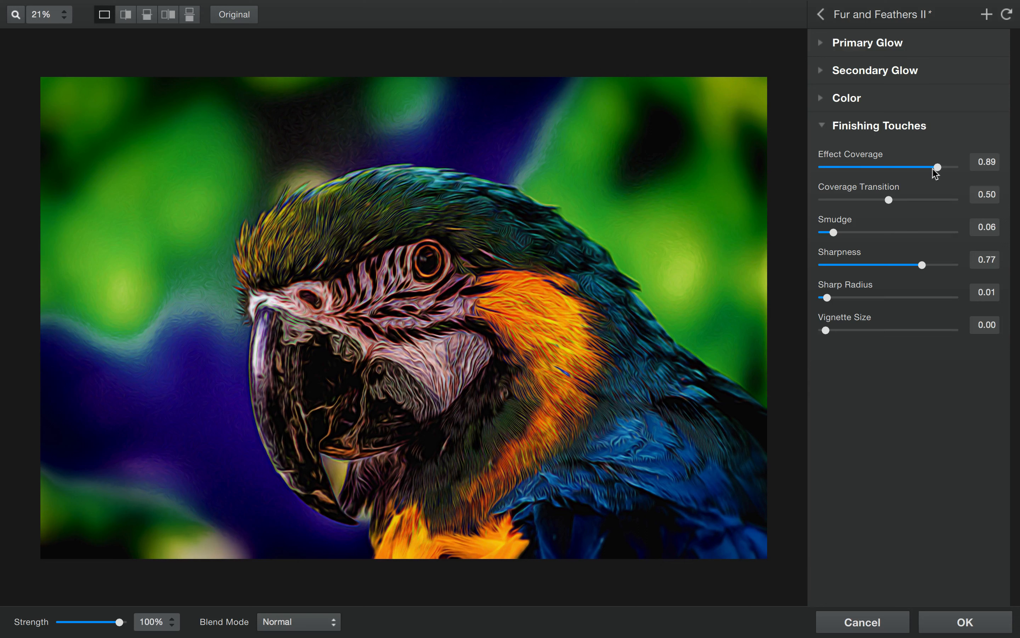
drag(937, 168, 858, 168)
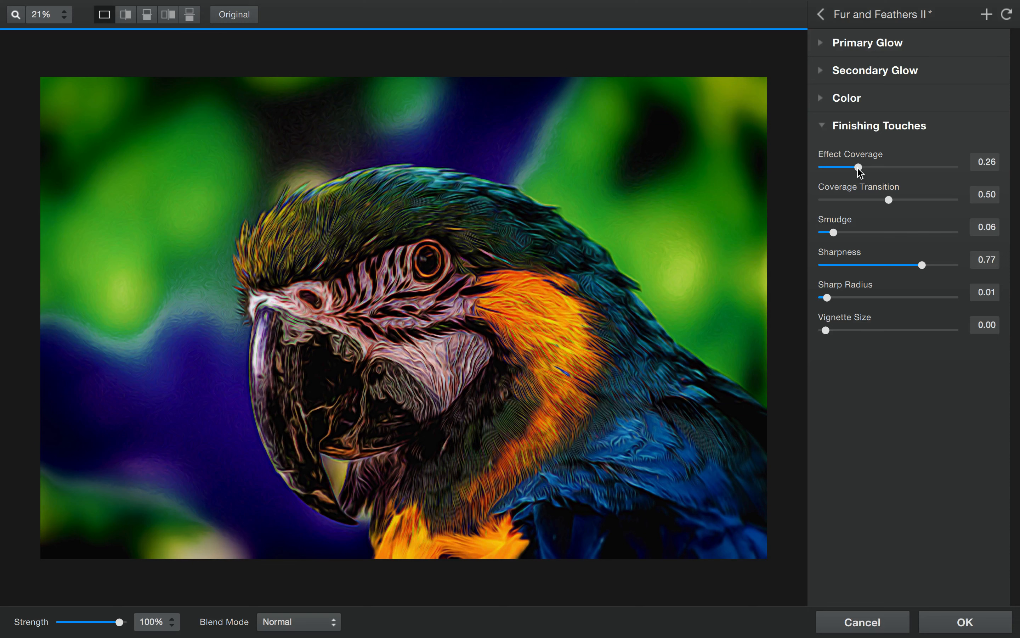
Try Coverage Transition at 0.30, 0.82 and 0.65, and reset it to 0.50 and Effect Coverage to 0.00
drag(888, 200, 863, 199)
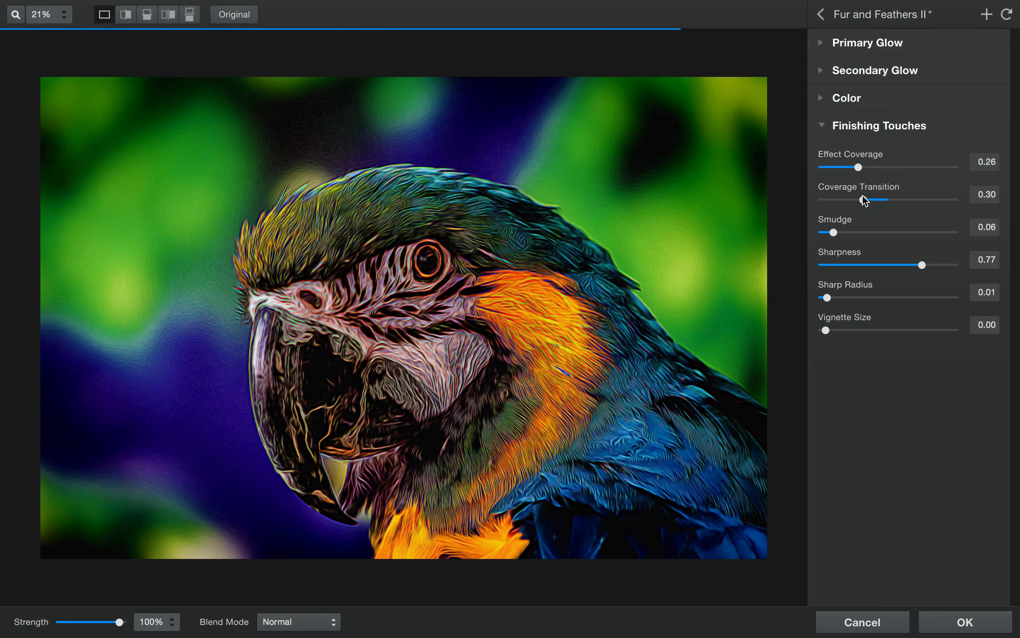
drag(865, 200, 930, 199)
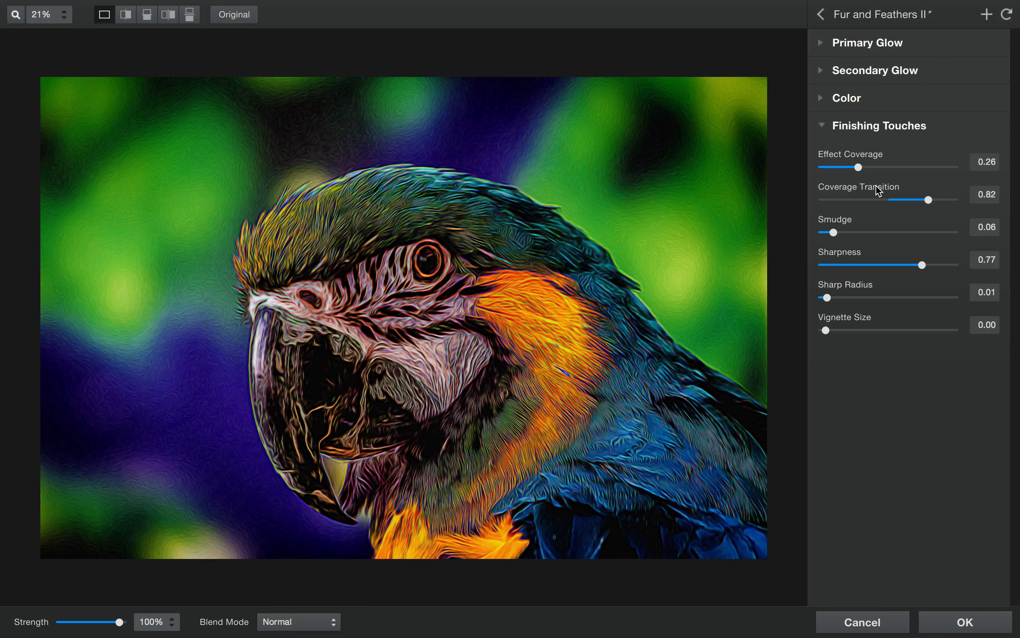
double_click(876, 190)
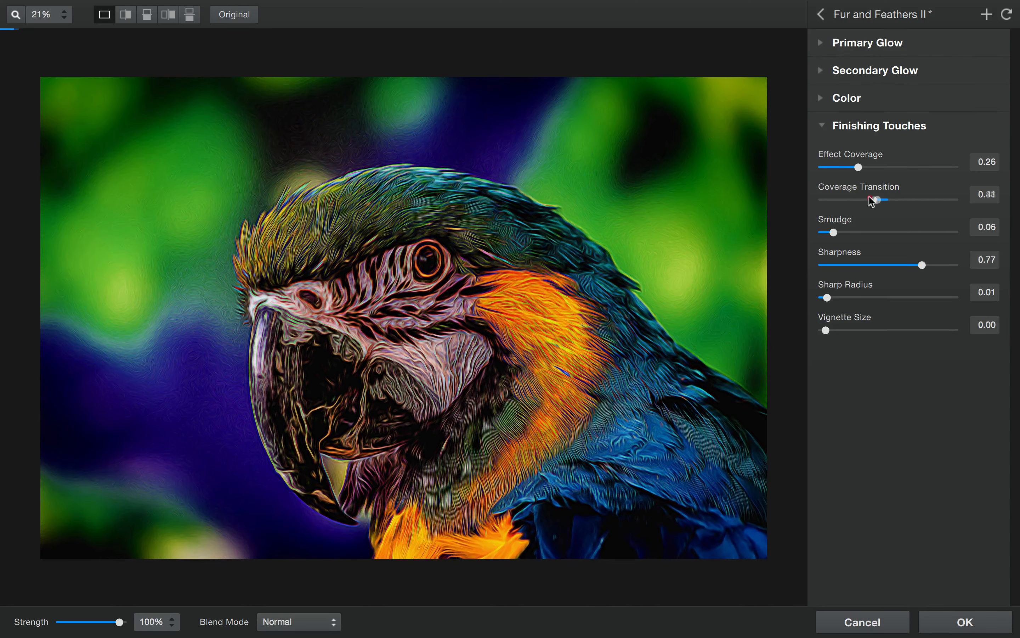
drag(869, 197, 907, 200)
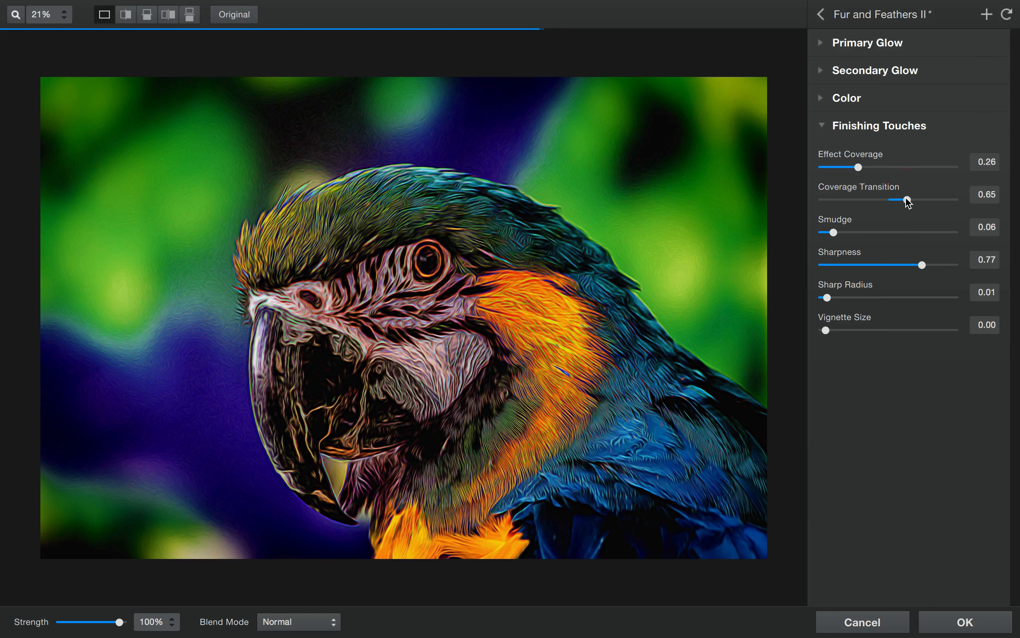
double_click(869, 188)
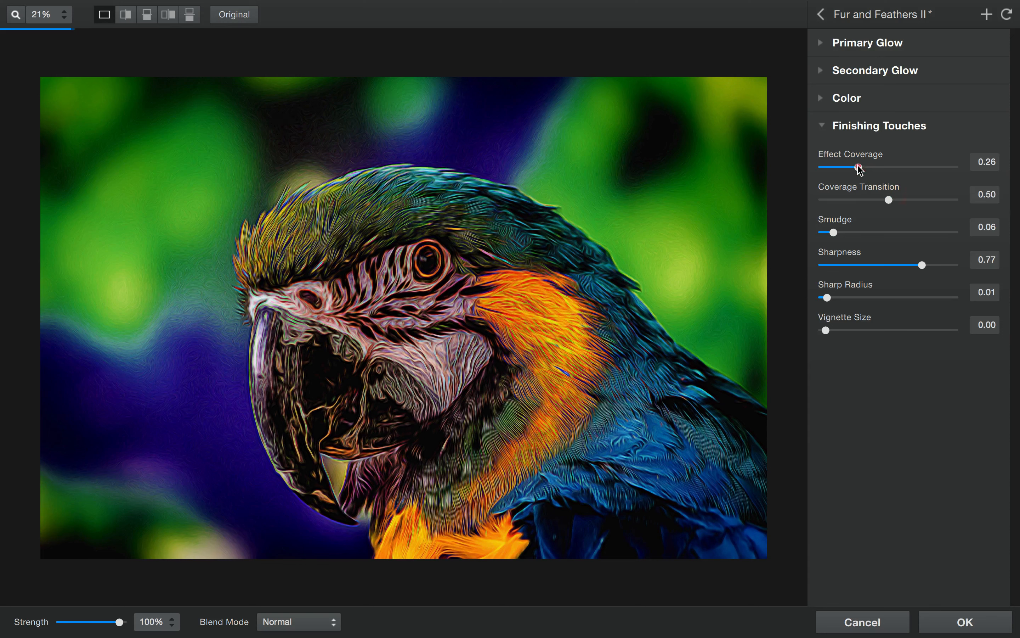
drag(858, 167, 836, 167)
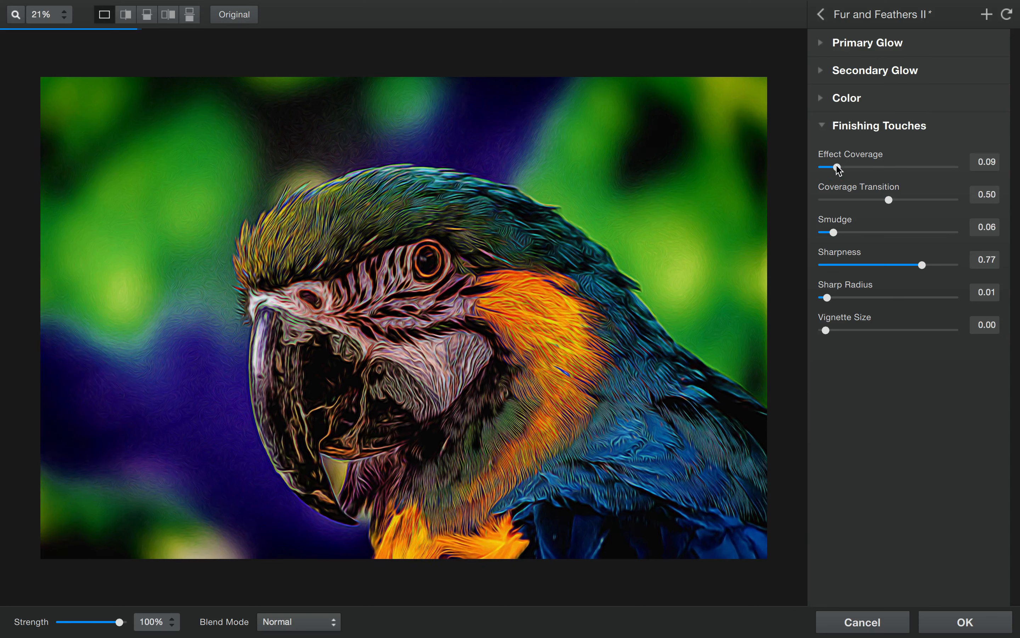
double_click(847, 154)
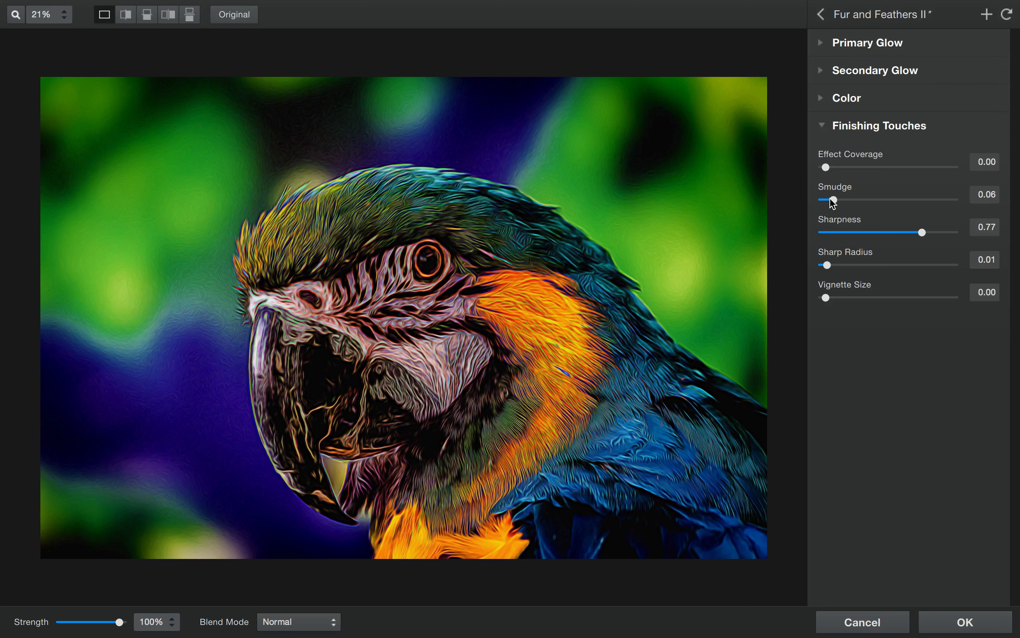
Test Smudge at 0.95 and Sharpness at 0.00, setting Smudge to 0.05 and Sharpness to 0.75
drag(830, 199, 942, 199)
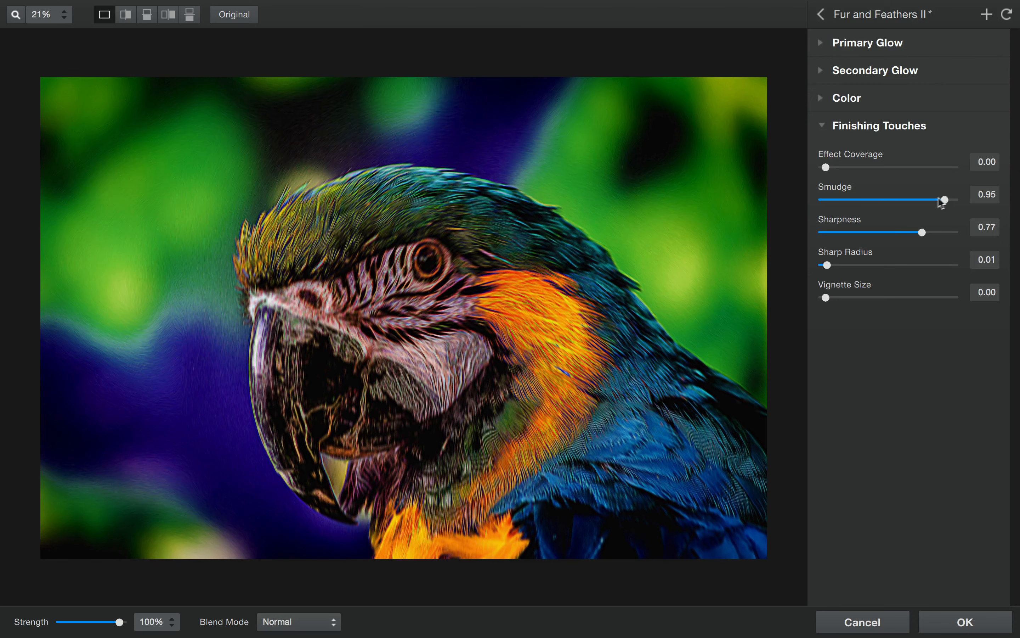
double_click(835, 192)
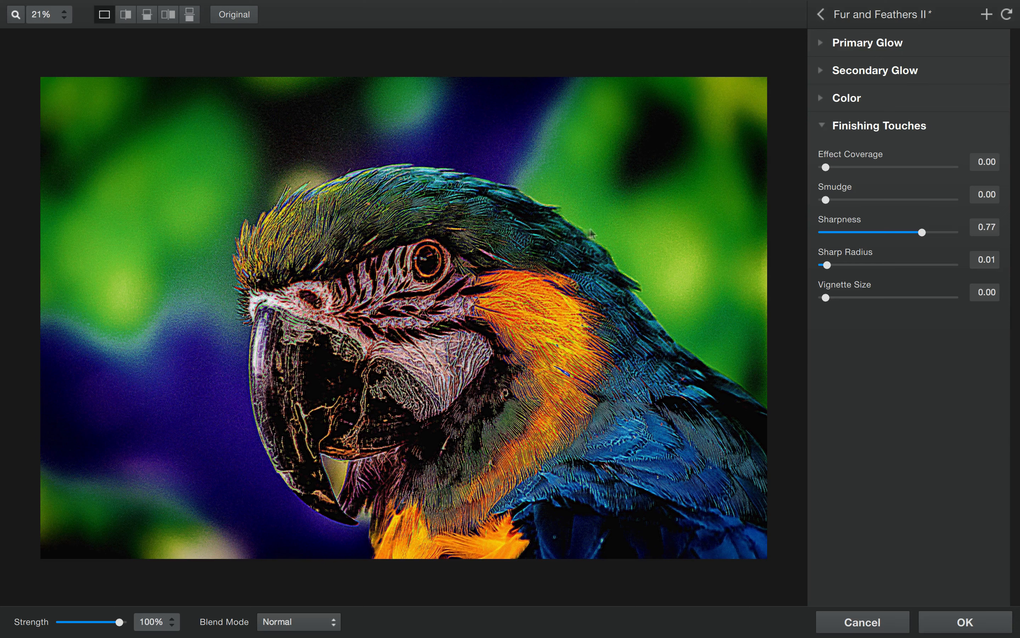
drag(826, 202, 833, 201)
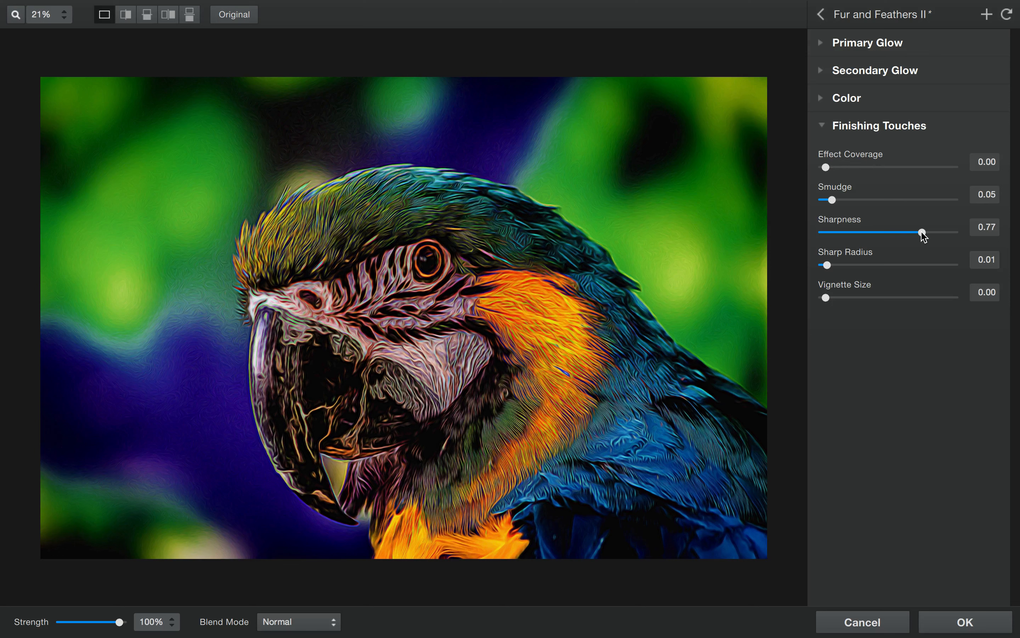
drag(923, 233, 825, 232)
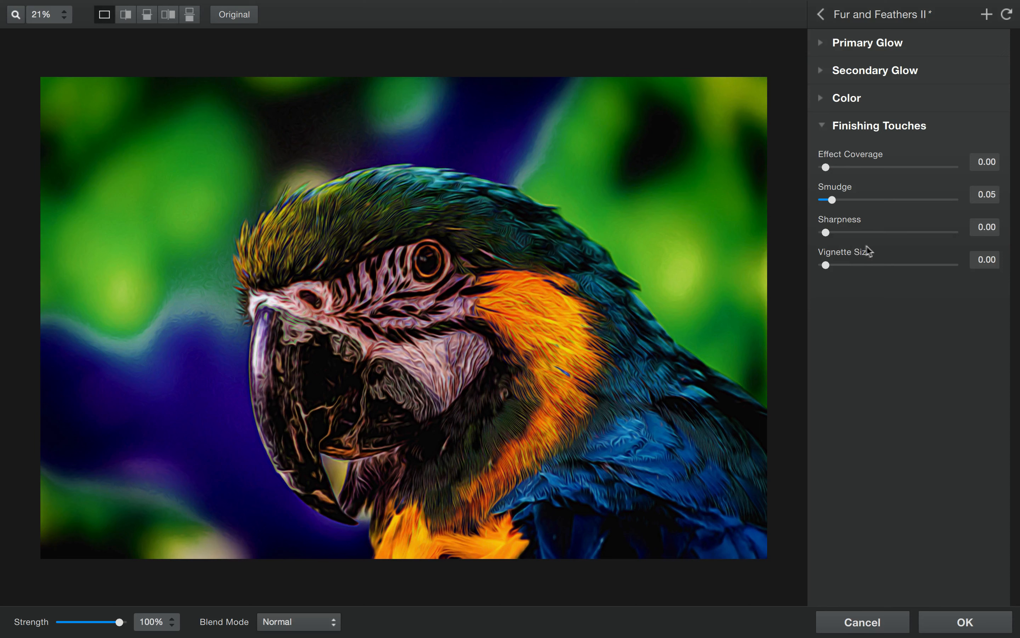
drag(824, 232, 920, 233)
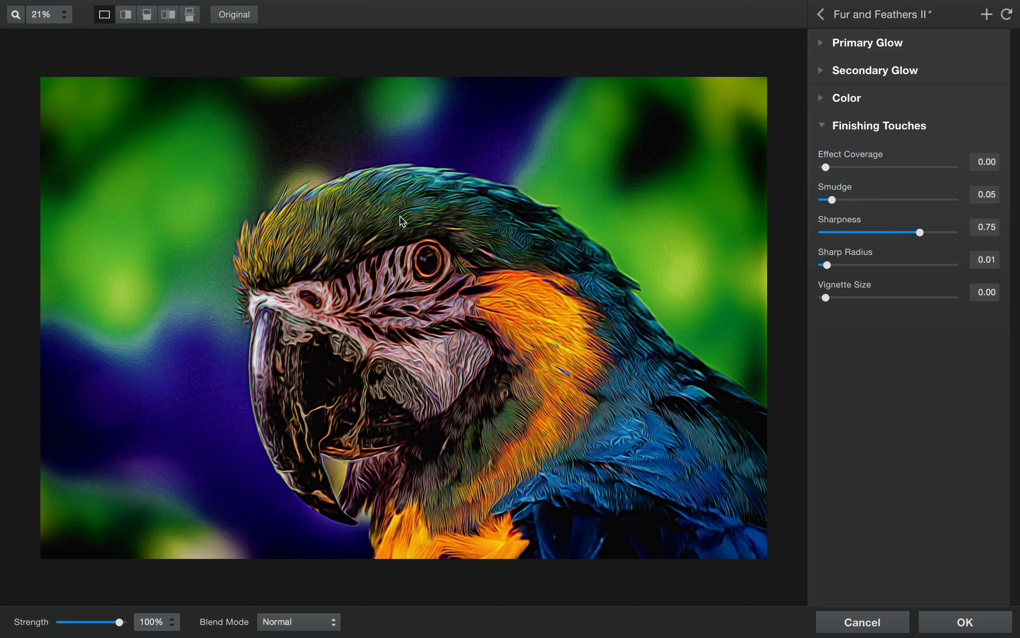
Test Sharp Radius at 0.82 and 0.10, and set it to 0.07
drag(827, 265, 931, 269)
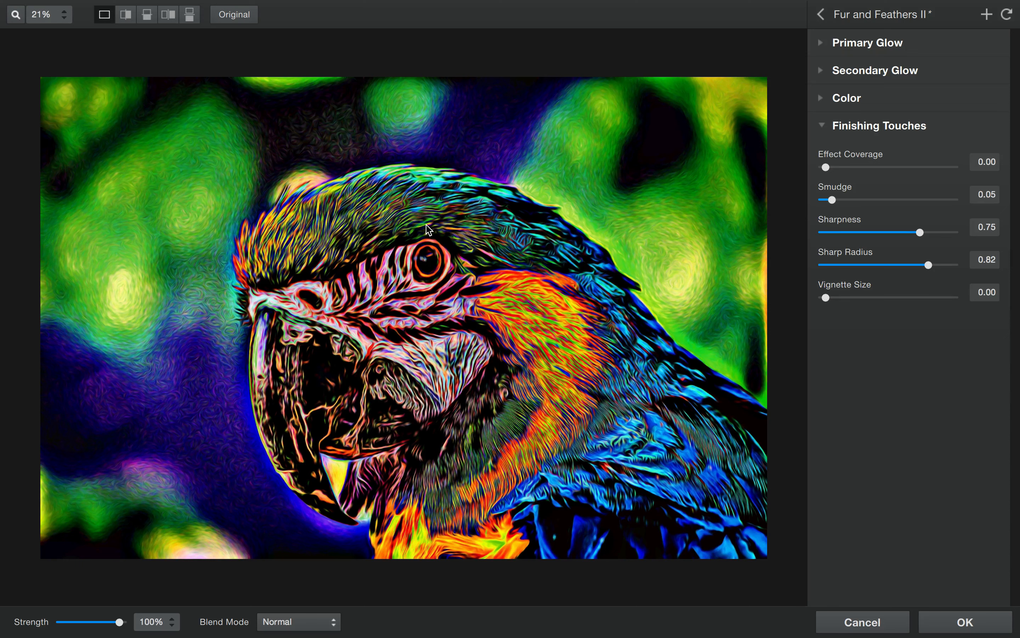
drag(928, 265, 839, 266)
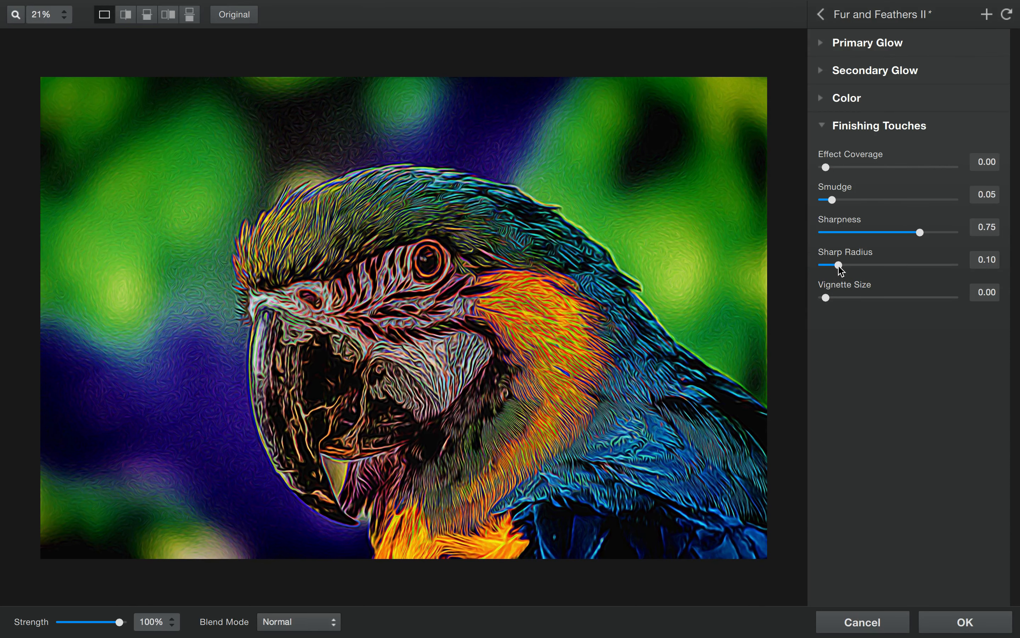
drag(838, 265, 834, 266)
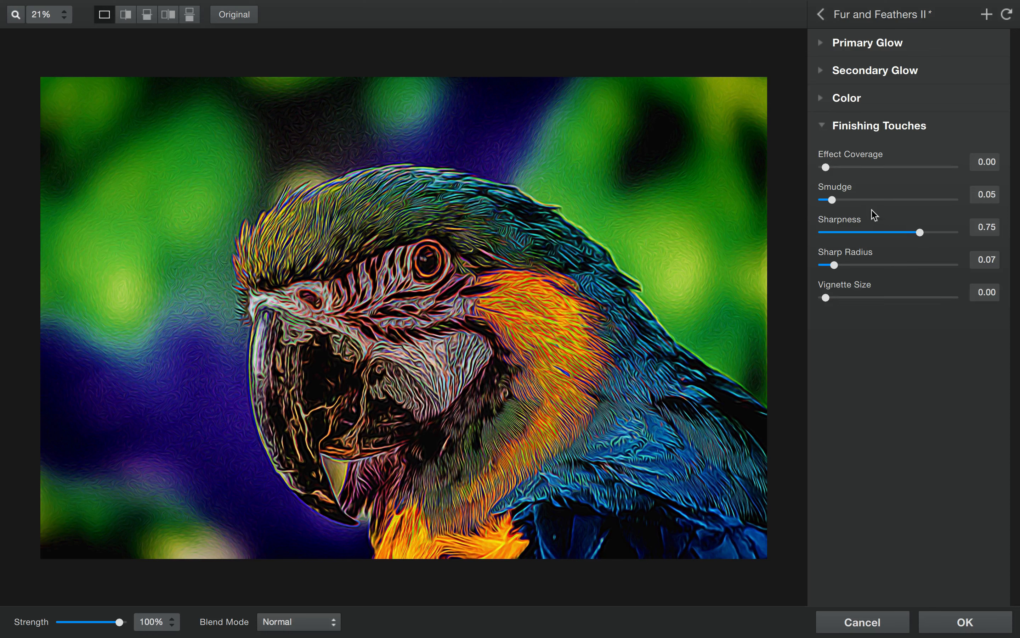
Try Smudge at 0.11 and Sharpness at 0.80, setting Smudge to 0.02 and Sharpness to 0.70
drag(829, 201, 839, 200)
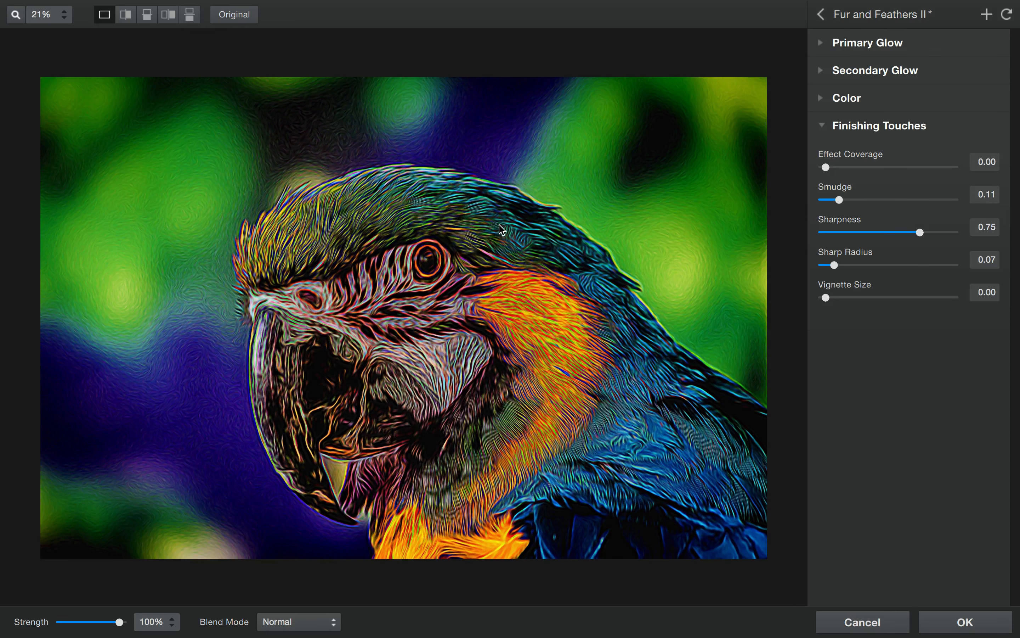
click(827, 200)
drag(920, 232, 926, 233)
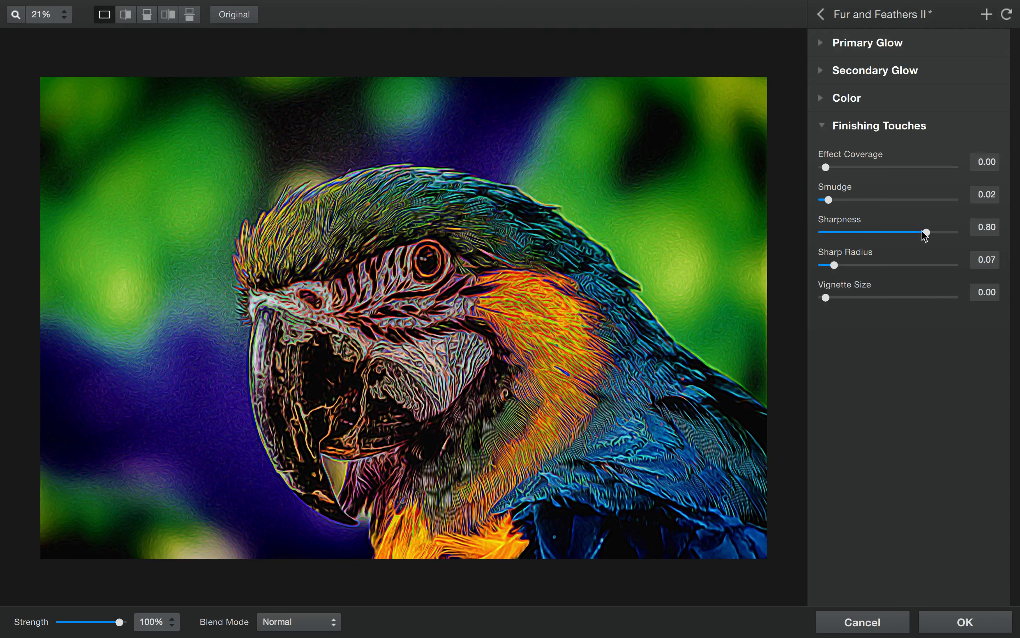
drag(925, 235, 913, 235)
Add a vignette with Size 0.62, try Vignette Shade at 1.00, and set the shade to 0.02
drag(827, 299, 903, 298)
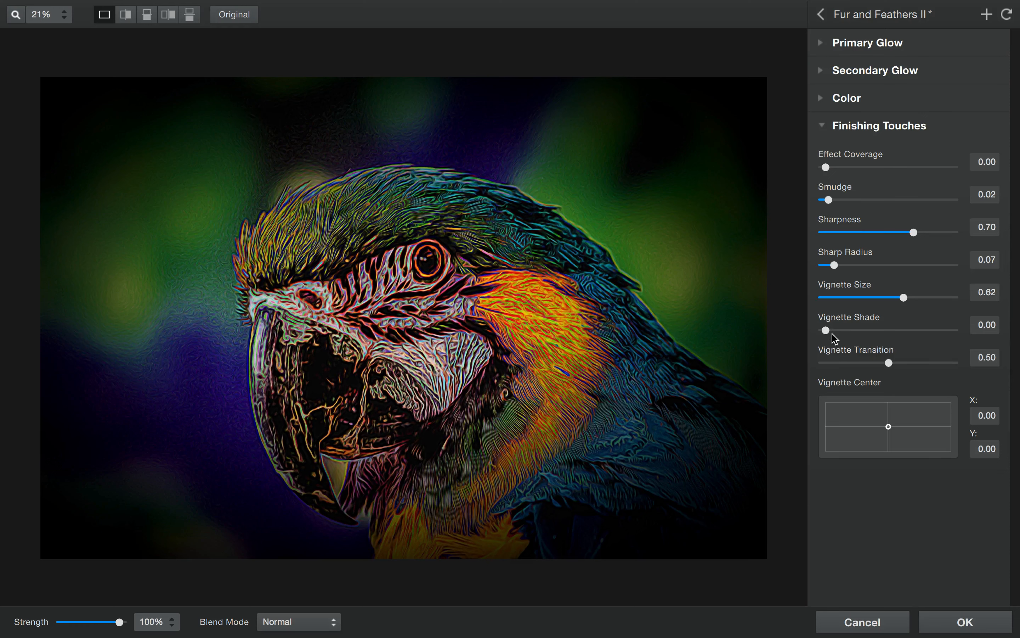
drag(826, 332, 965, 337)
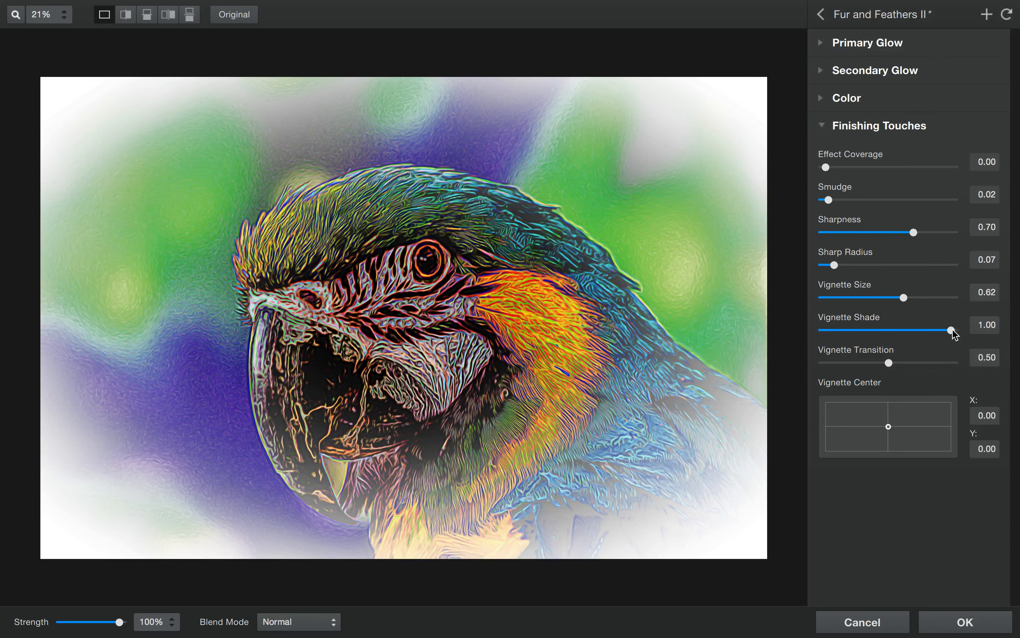
drag(954, 334, 829, 332)
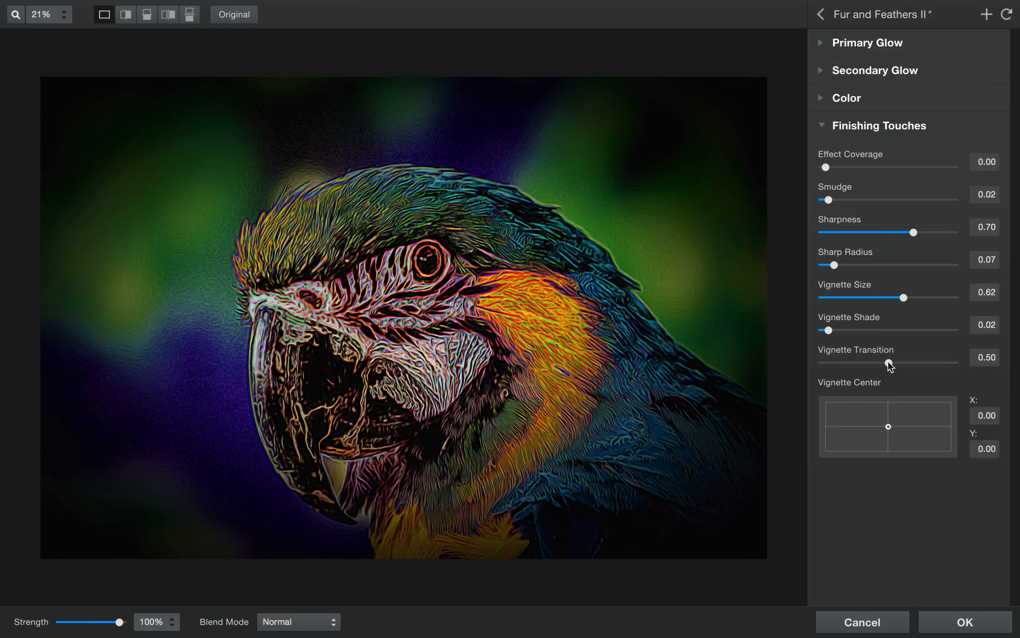
Test Vignette Transition at 0.03, set it to 0.81, and reduce Vignette Size to 0.26
drag(888, 362, 829, 363)
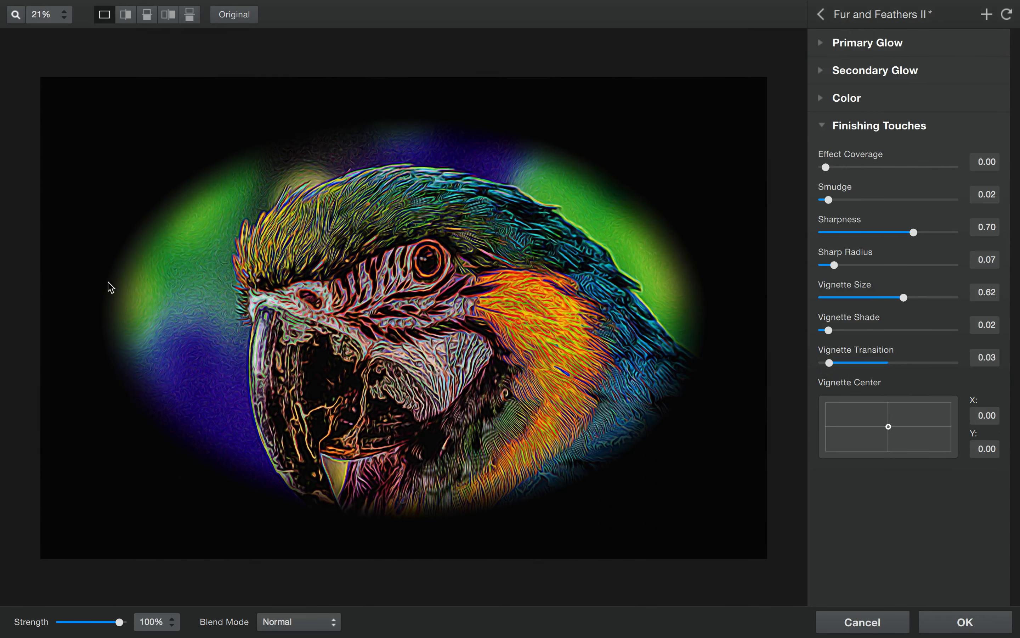
drag(828, 363, 925, 363)
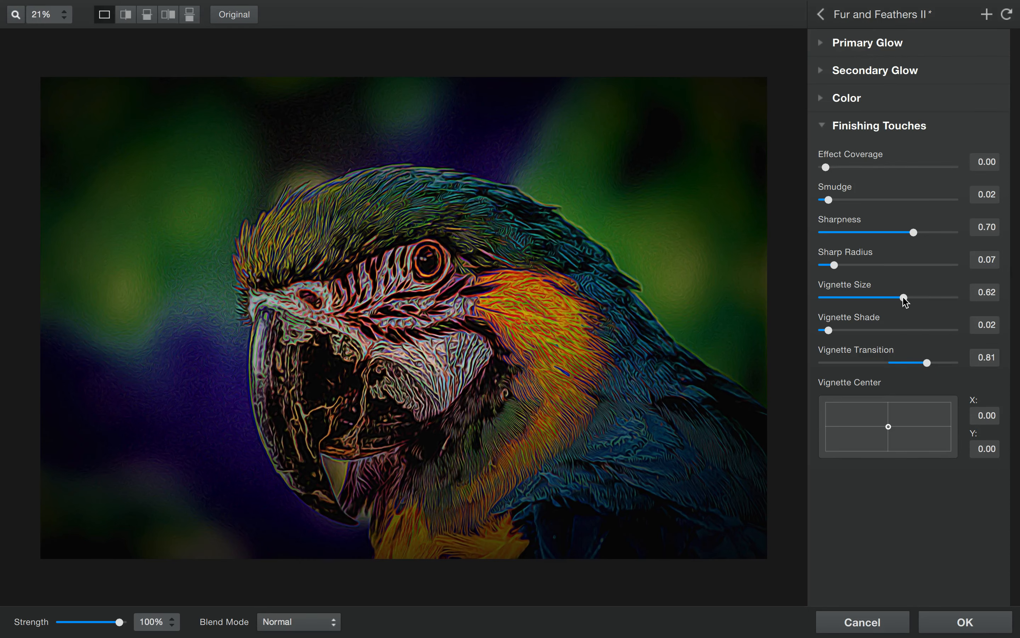
drag(903, 301, 858, 300)
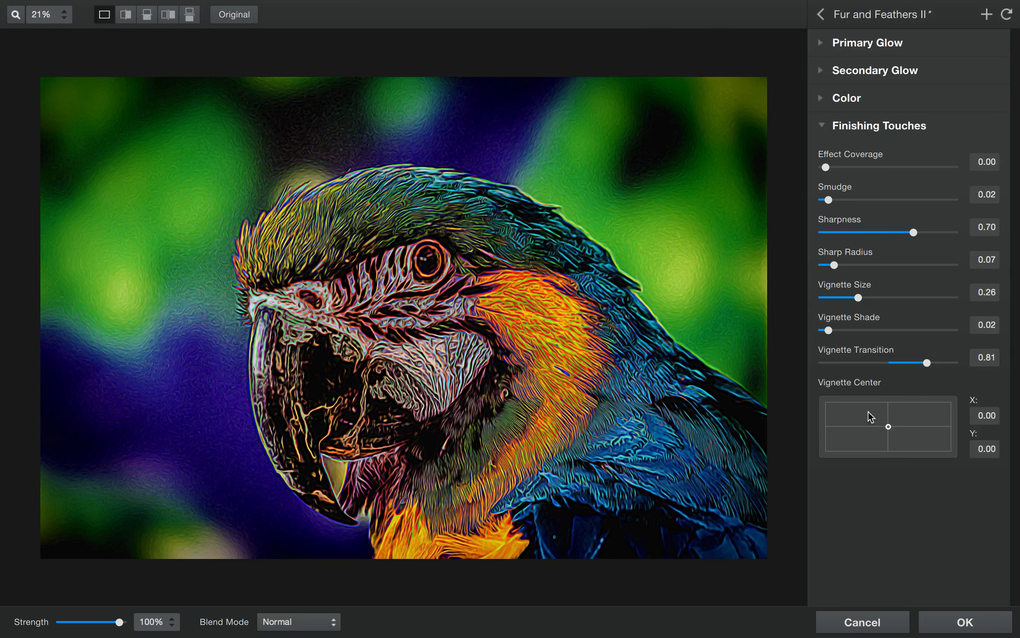
Try the vignette center at X -0.97, Y 0.89, and return it to X 0.00, Y 0.00
drag(888, 426, 827, 403)
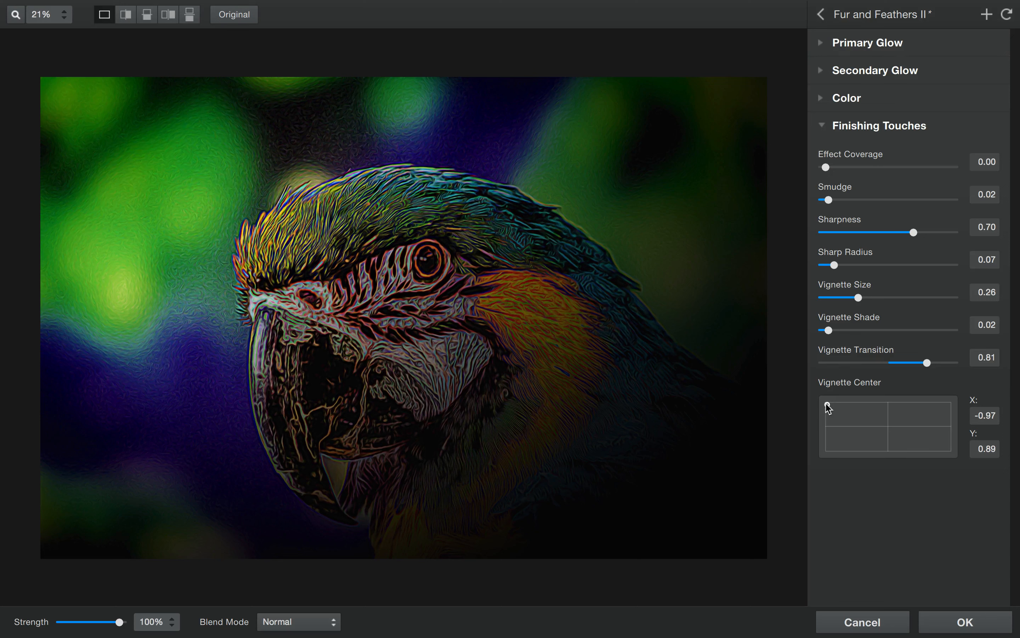
drag(827, 405, 889, 430)
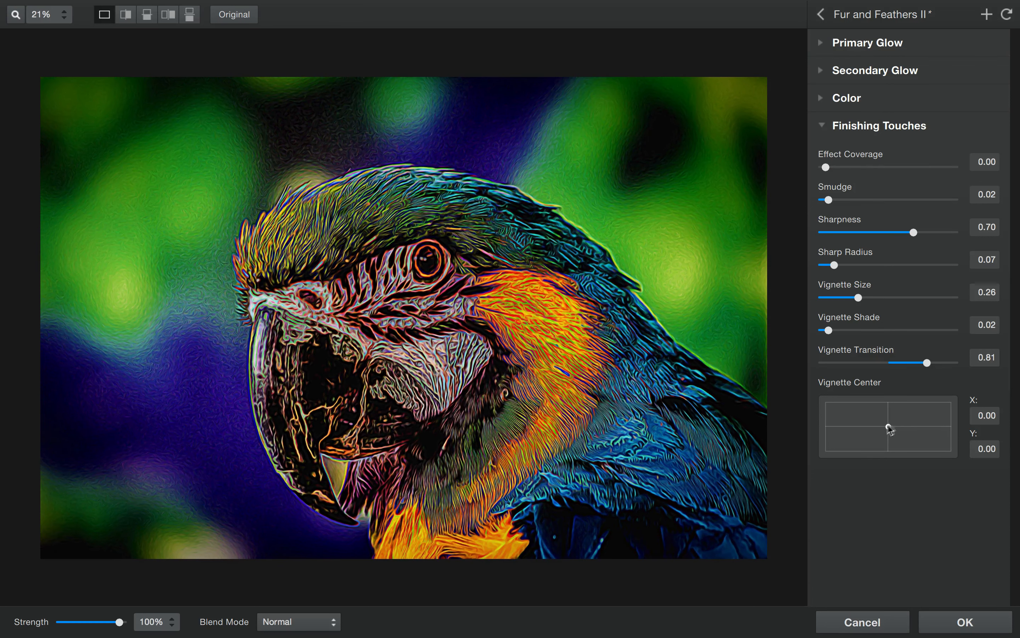
Save the current settings as a custom effect named with the author's first name plus "Ugly Preset", tagged Graphic and Fur and Feathers
click(822, 127)
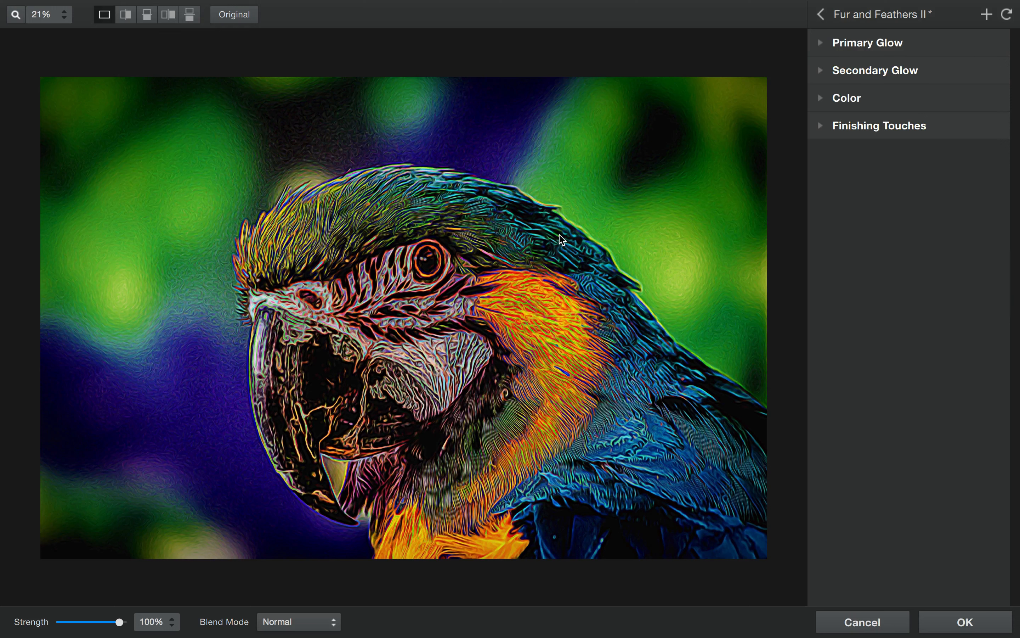
click(989, 16)
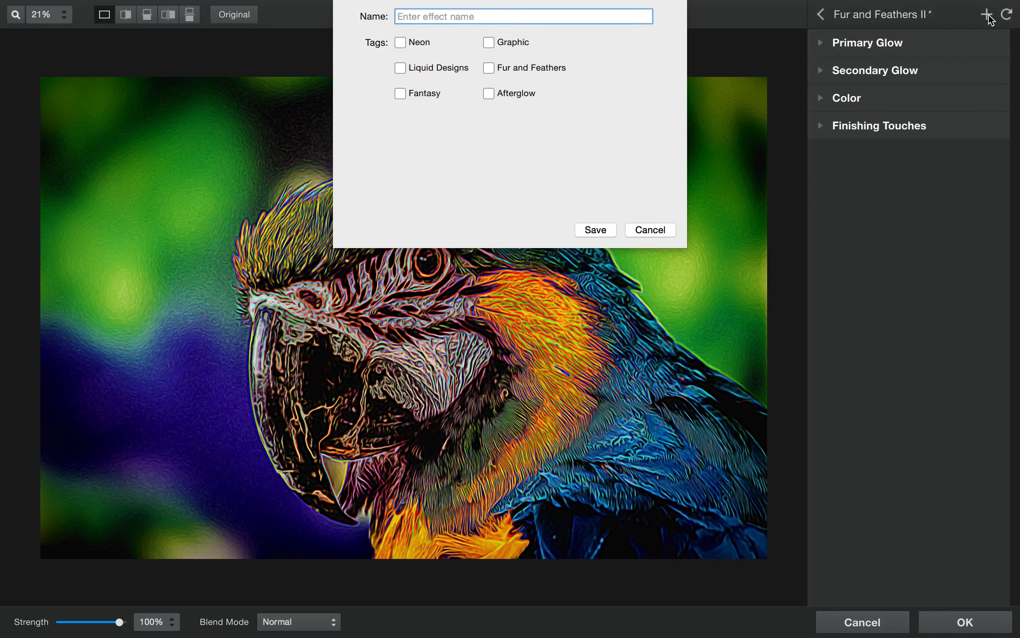
text(Tony)
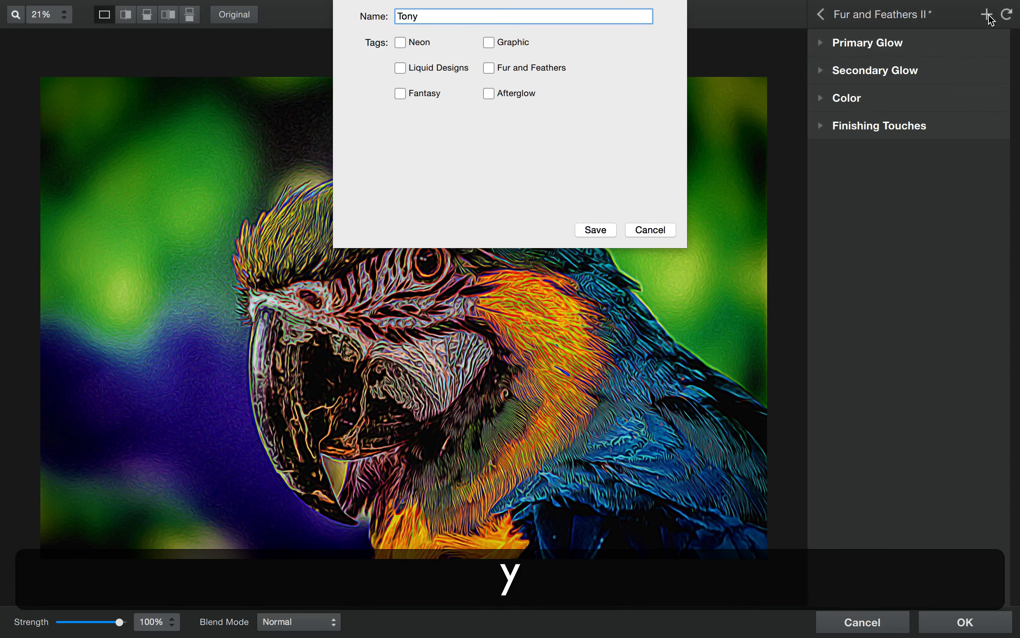
text('s Ugly Preset)
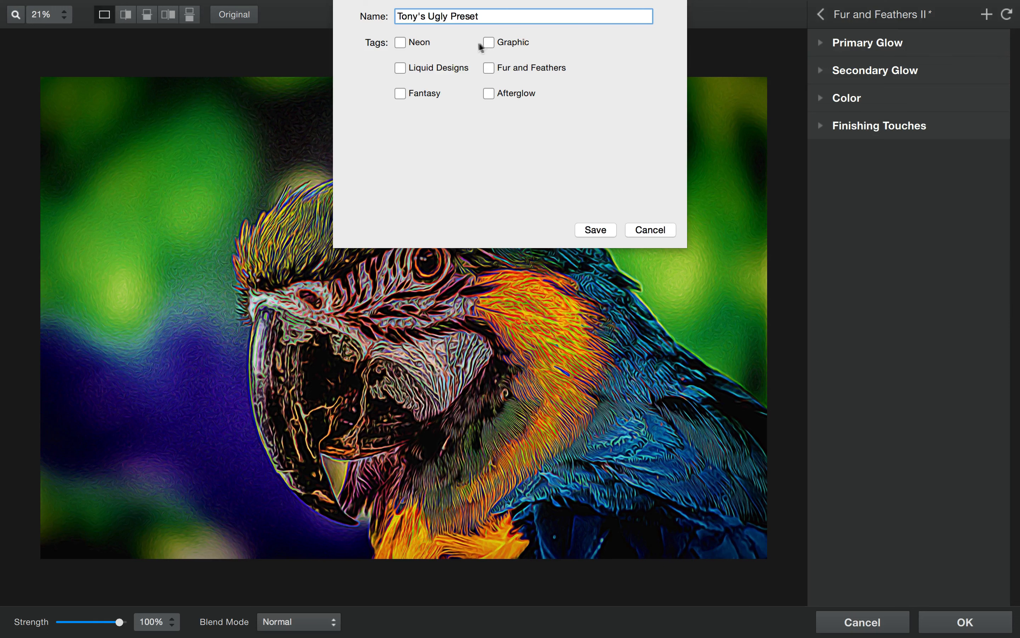
click(488, 68)
click(593, 229)
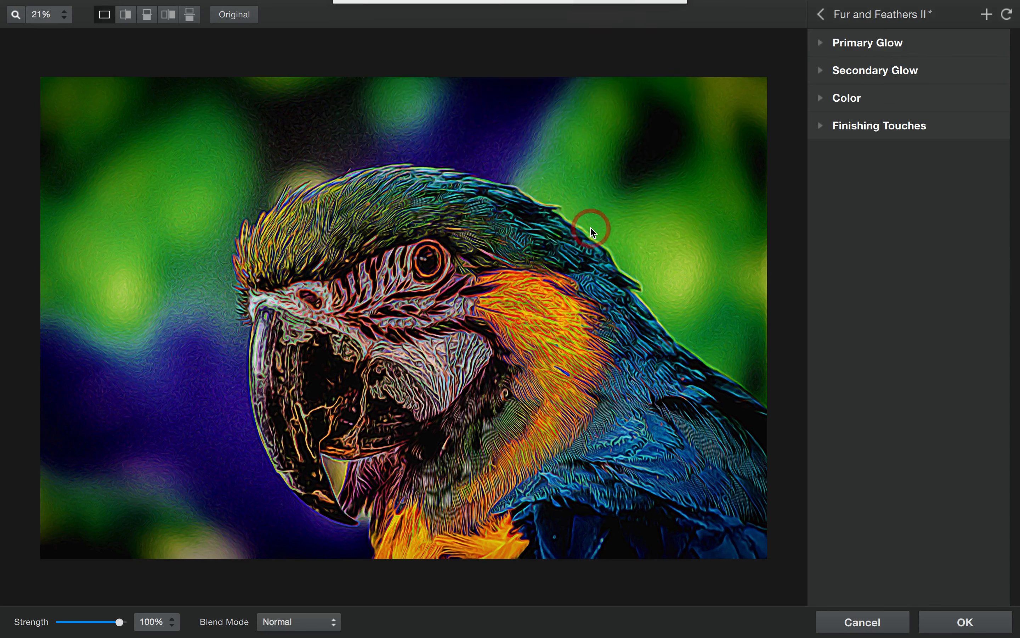
Return to the effects list, filter it to Graphic, and select the saved Ugly Preset there
click(820, 16)
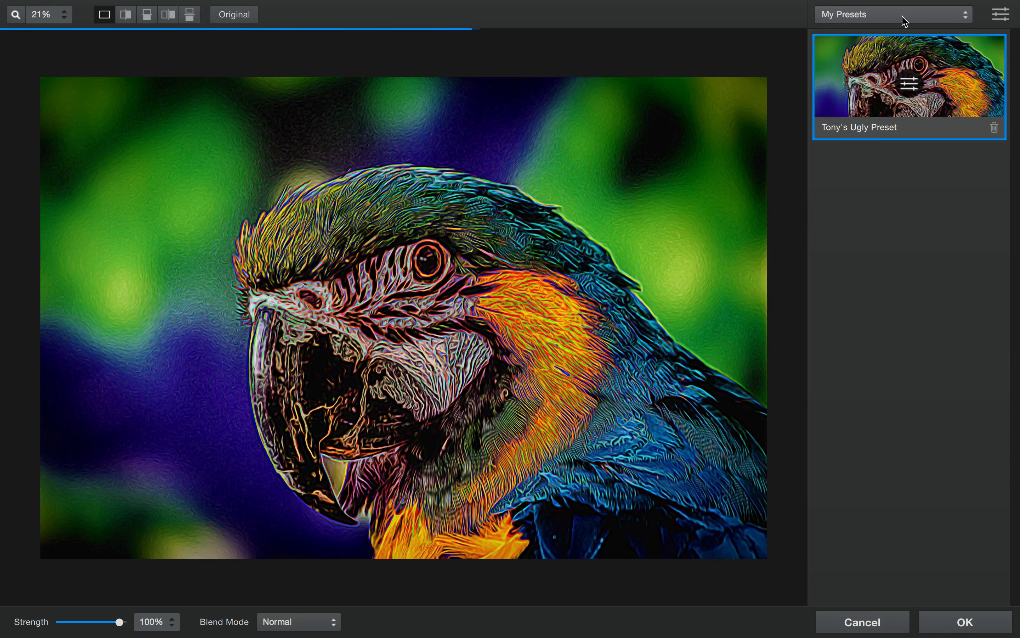
click(936, 18)
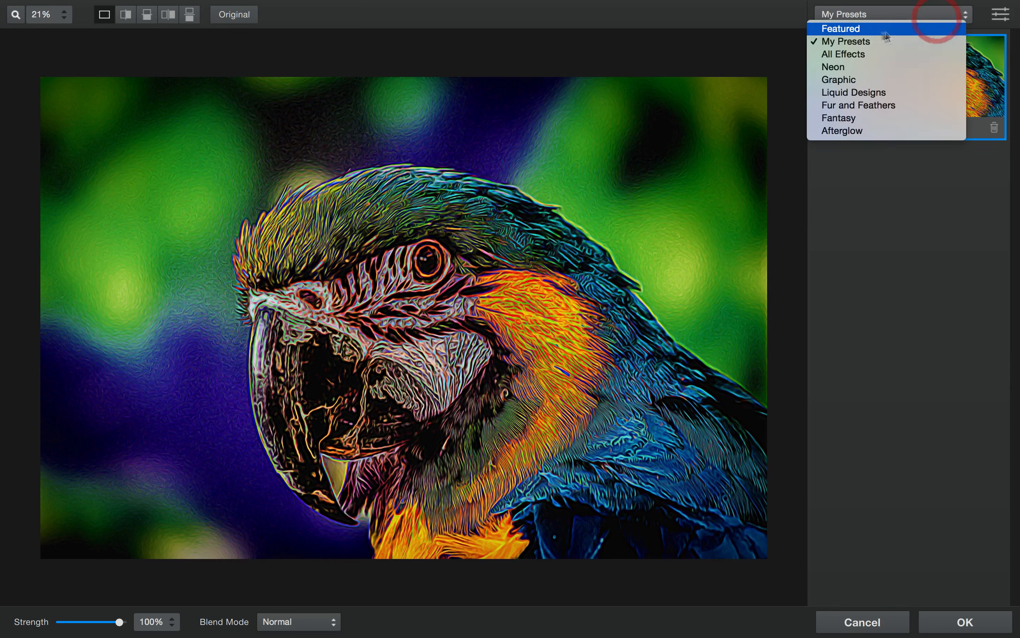
click(855, 80)
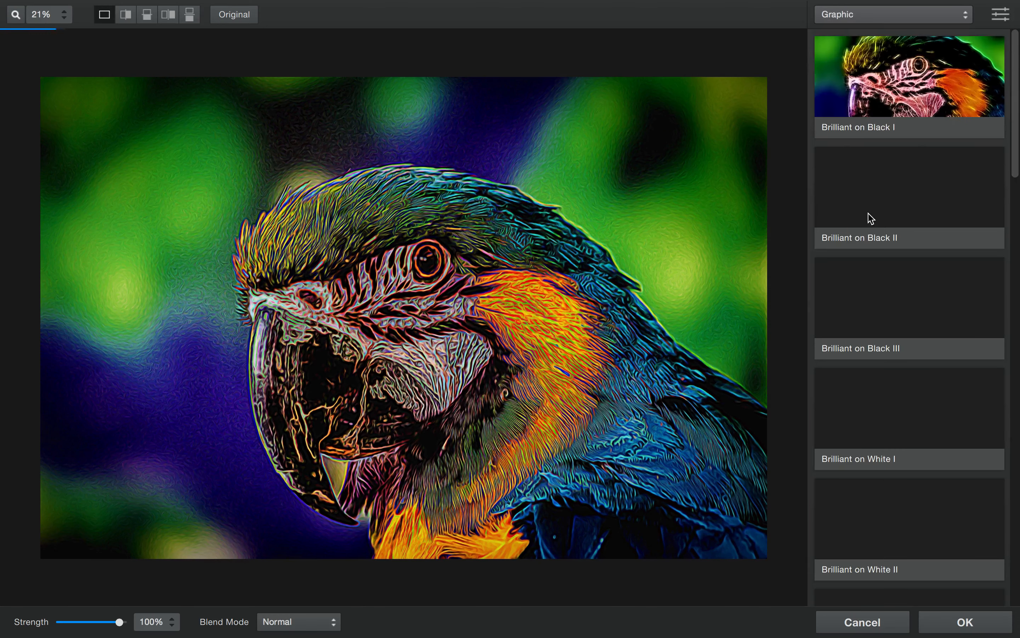
scroll(868, 219, down, 20)
scroll(870, 219, down, 5)
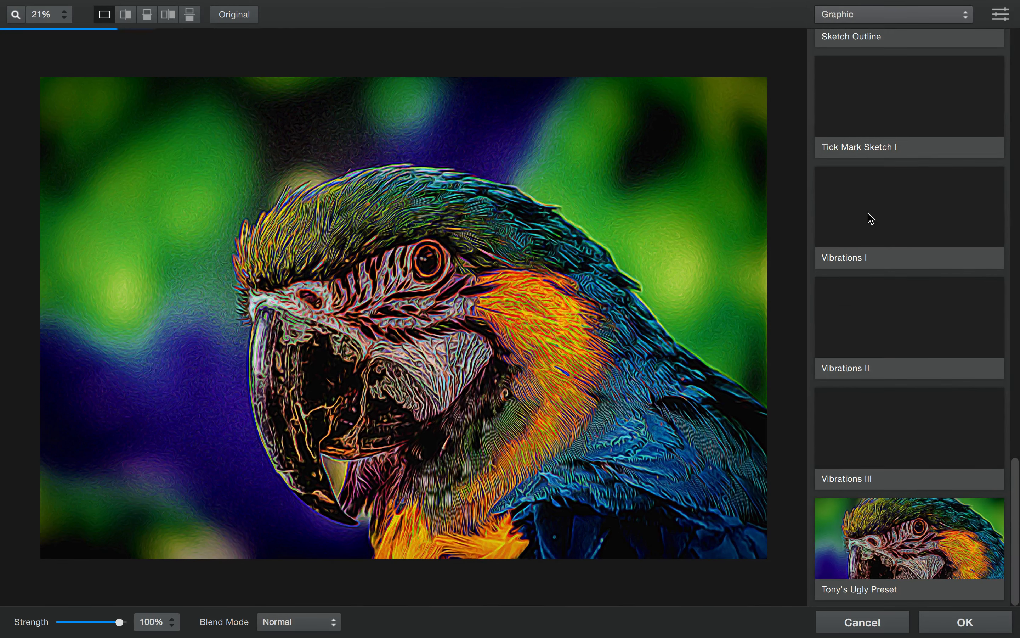
click(908, 559)
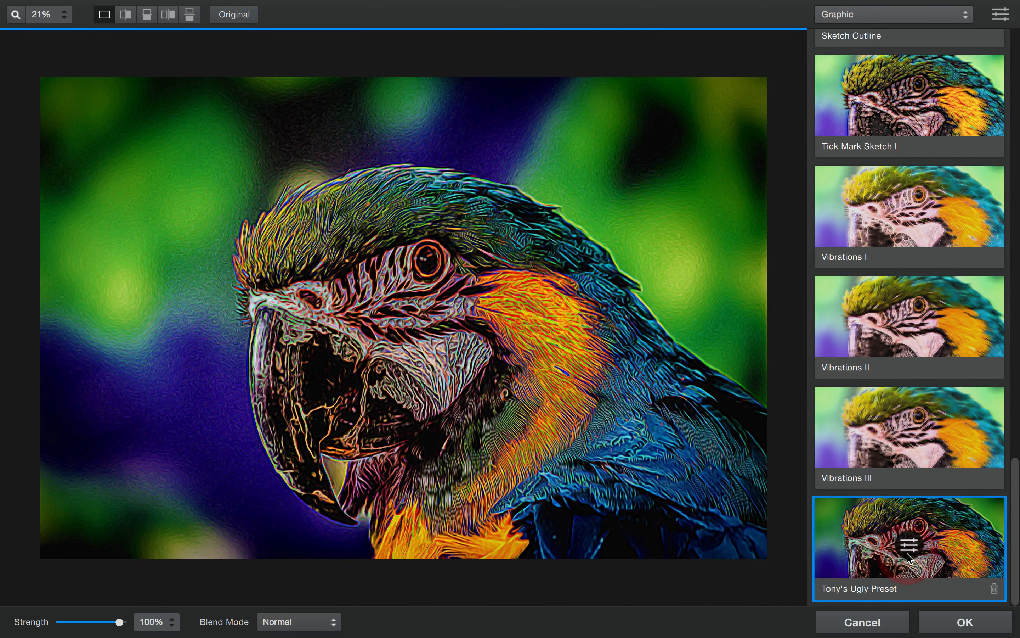
Filter the effects to Fur and Feathers, select the saved Ugly Preset, and open its settings
click(882, 16)
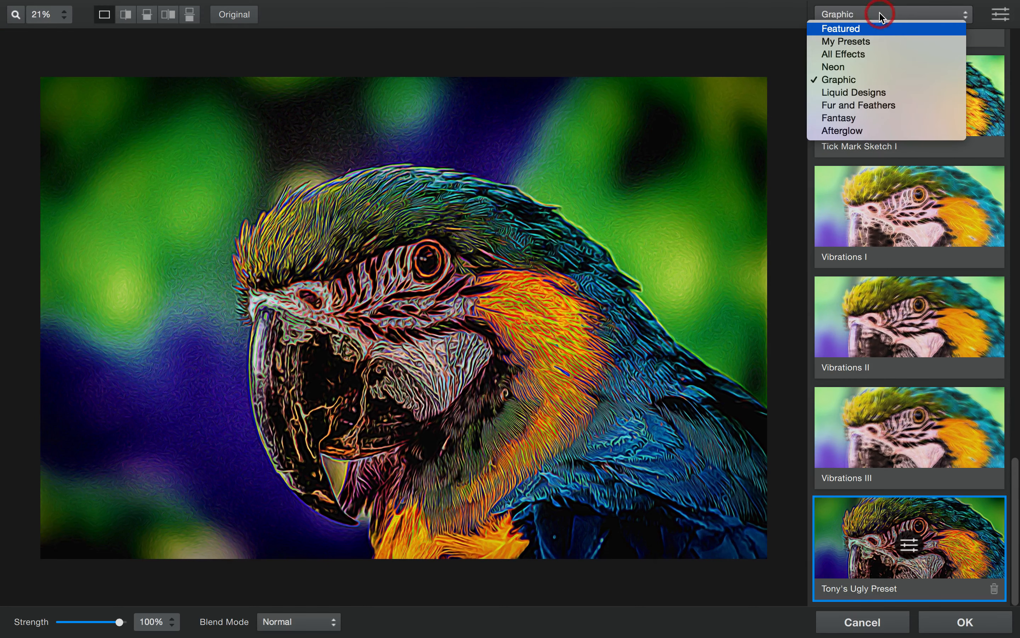
click(852, 105)
scroll(843, 348, down, 5)
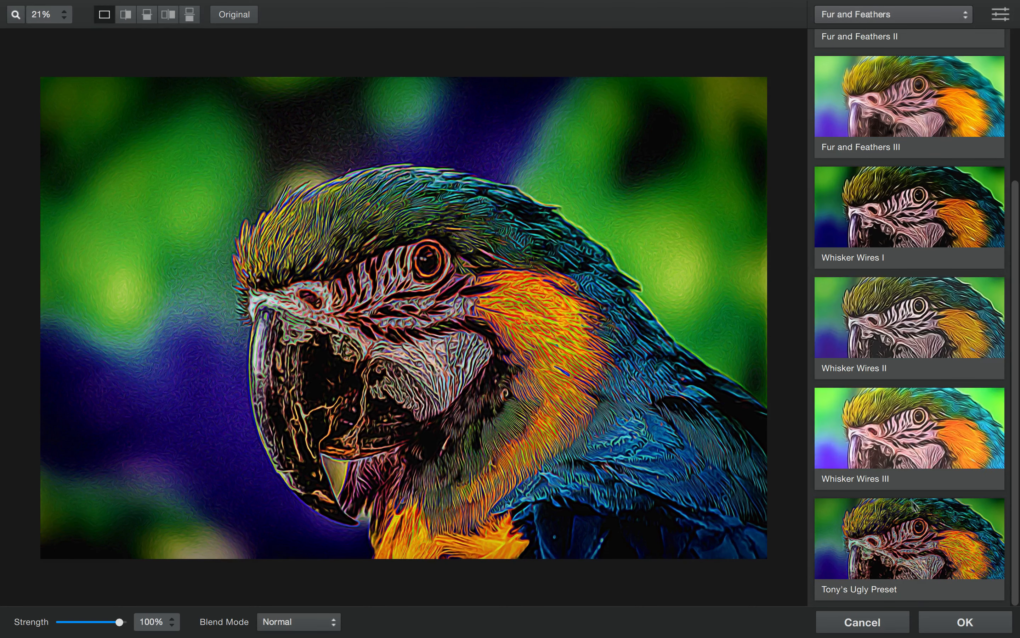
click(876, 530)
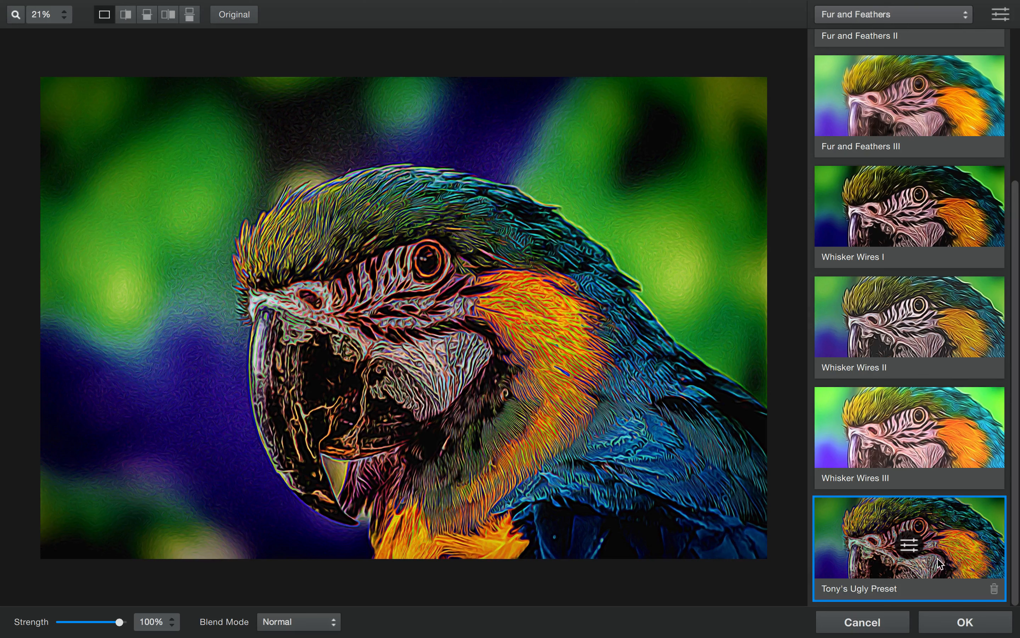
click(915, 545)
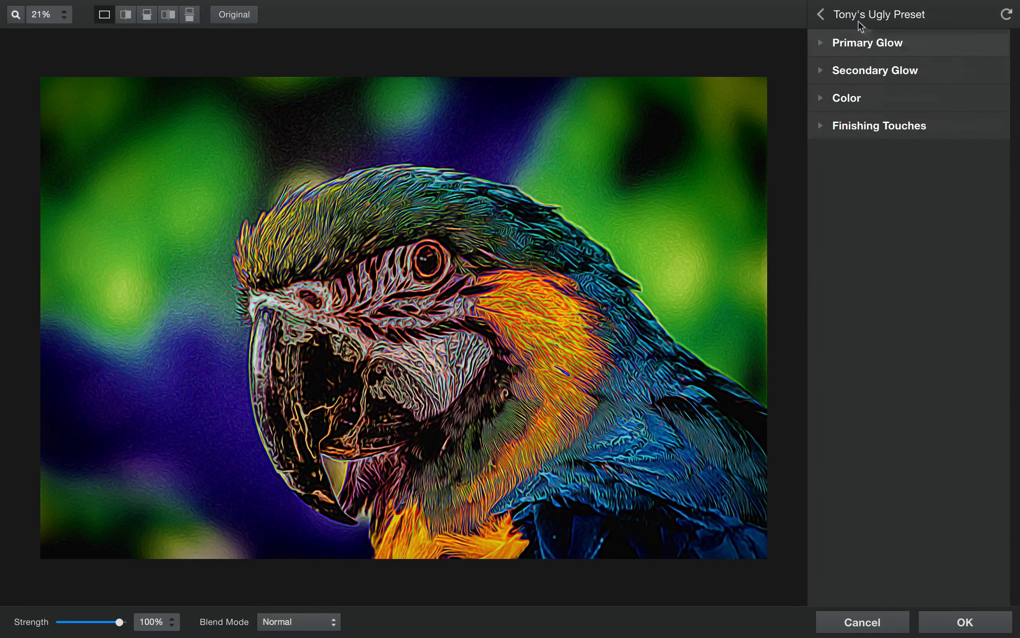
Return to the Fur and Feathers effects and permanently delete the custom Ugly Preset
click(820, 16)
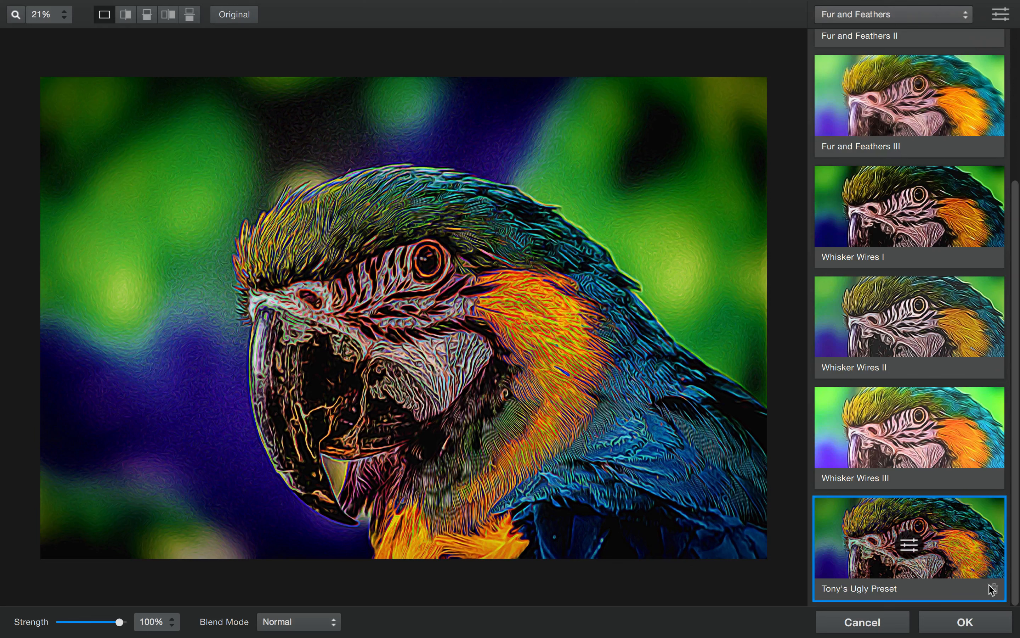
click(995, 588)
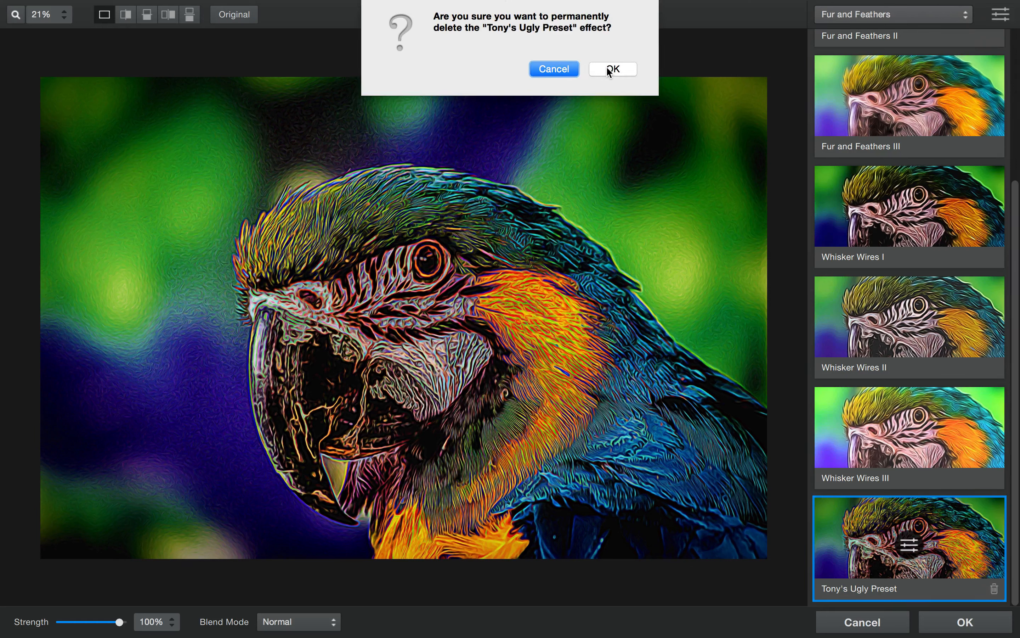
click(609, 69)
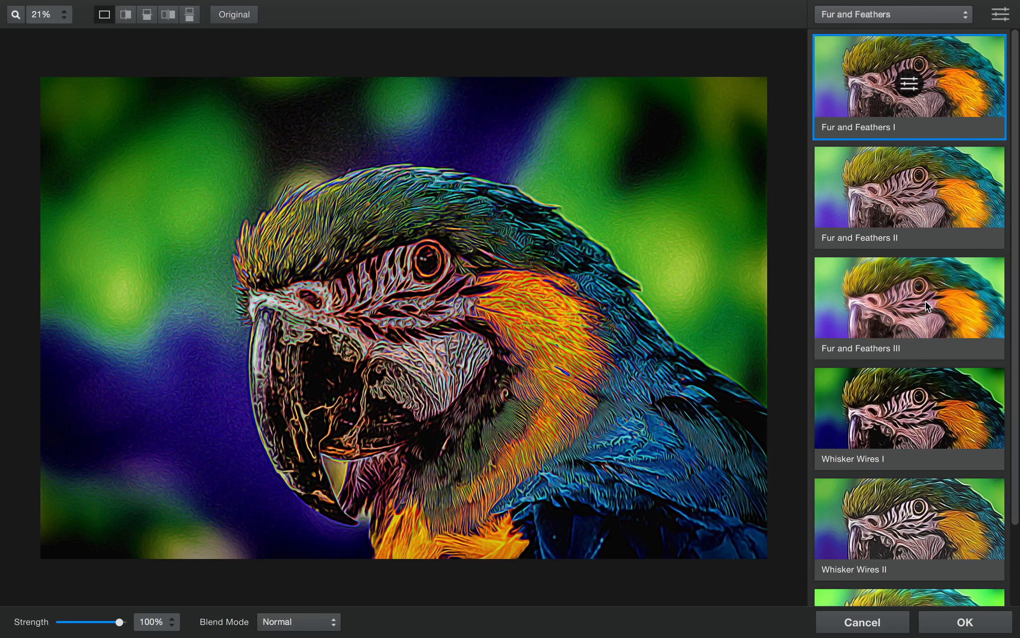
Try Fur and Feathers III, apply Fur and Feathers II to the macaw, and inspect the saved result up close in Lightroom
click(925, 301)
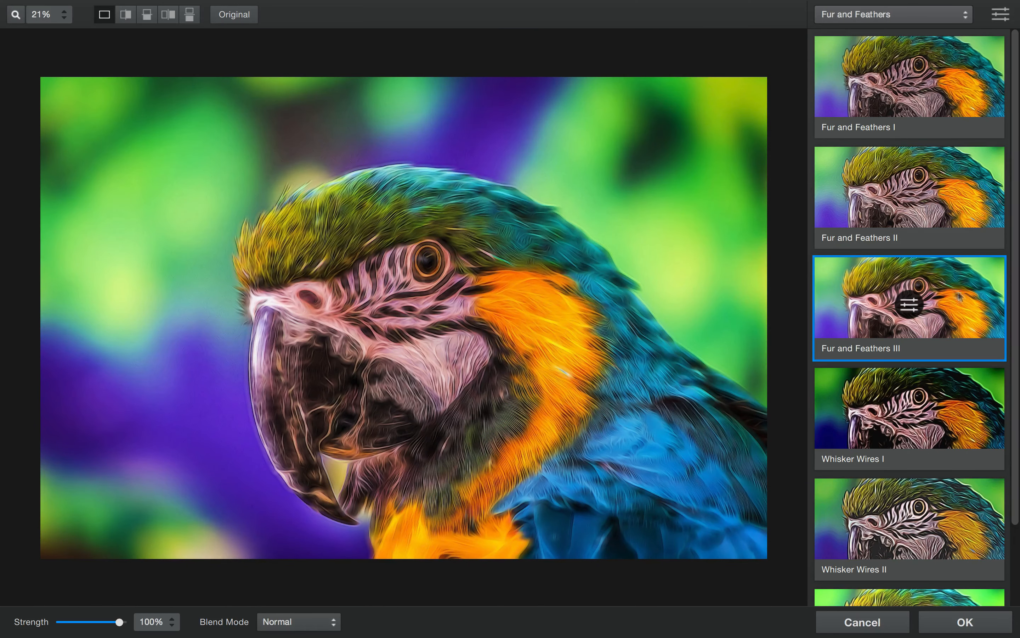
click(963, 220)
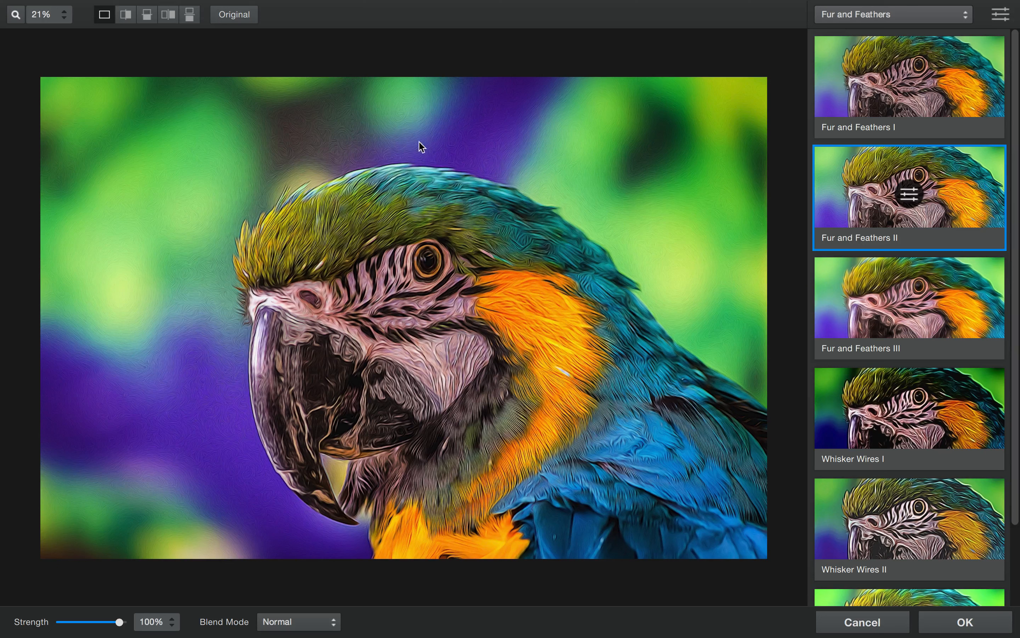
click(964, 626)
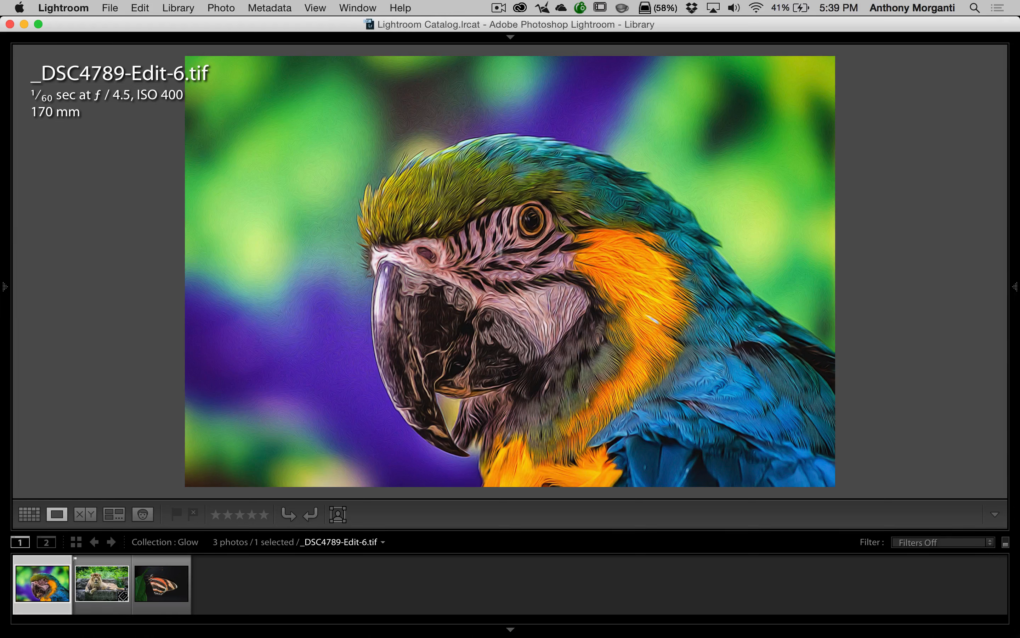
click(508, 224)
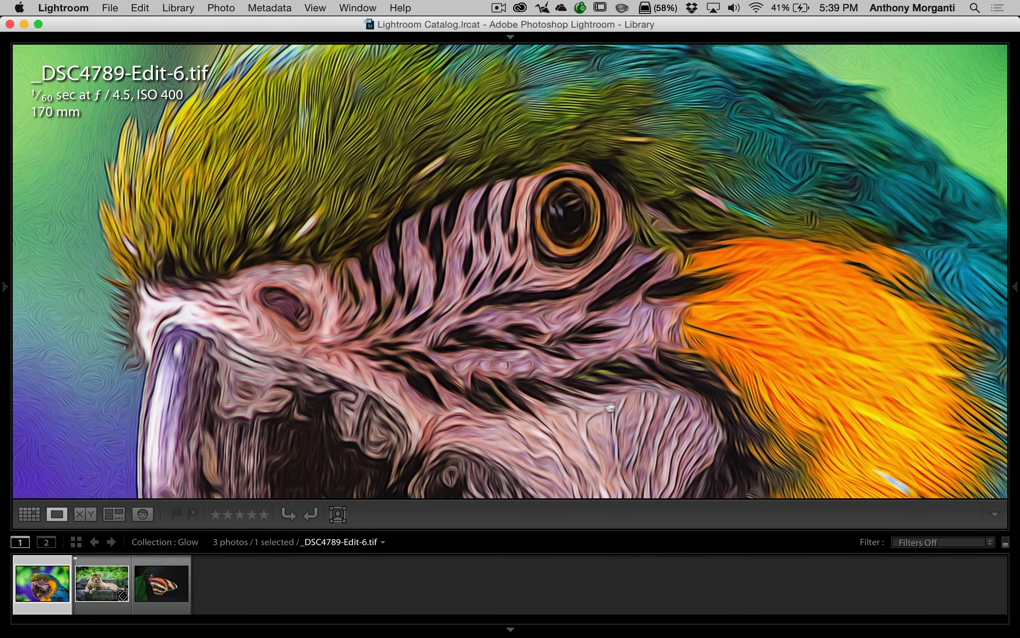
click(368, 216)
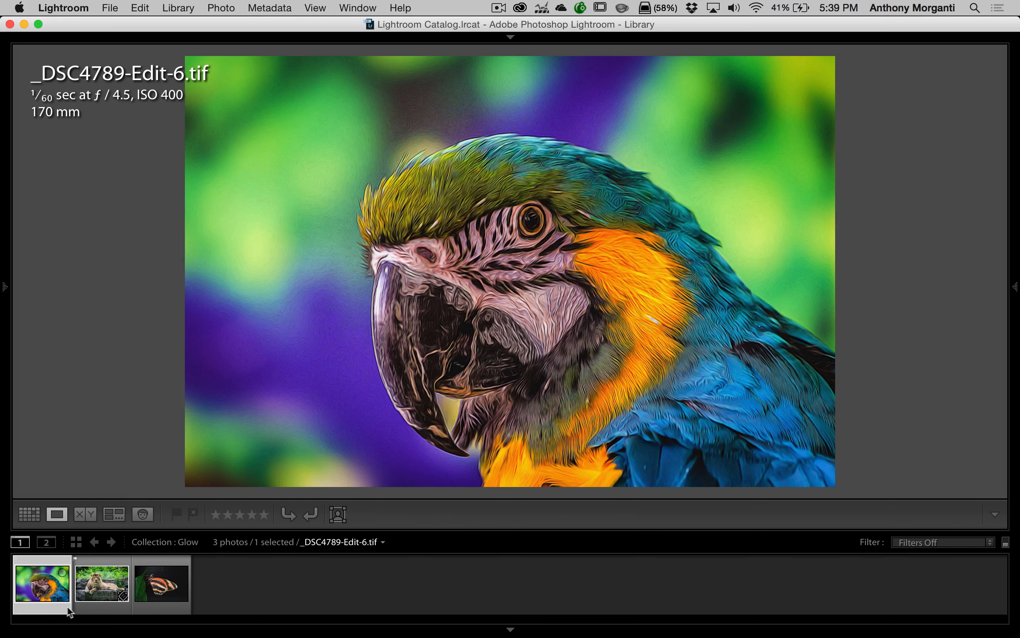
Select the lion photo _DSC3548-Edit-3.tif and open it in Topaz Glow with Edit Original
click(91, 595)
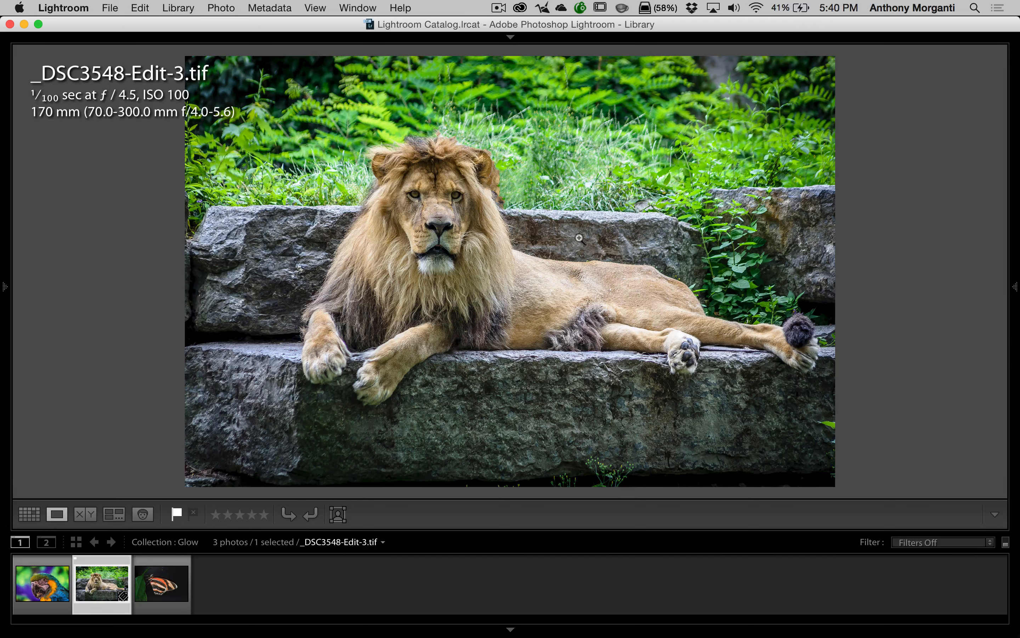
right_click(581, 239)
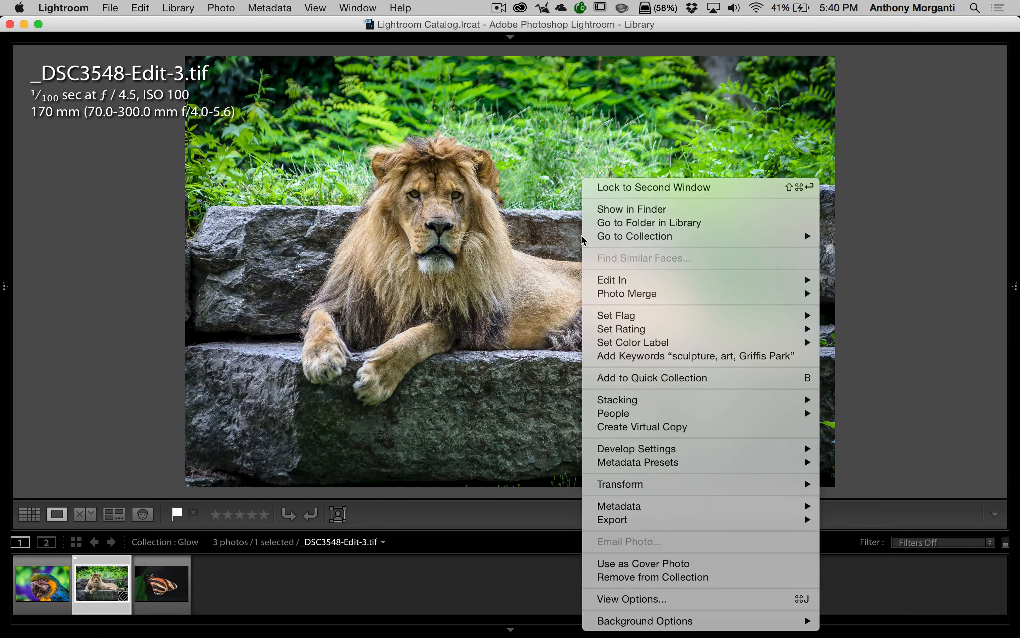
mouse_move(582, 239)
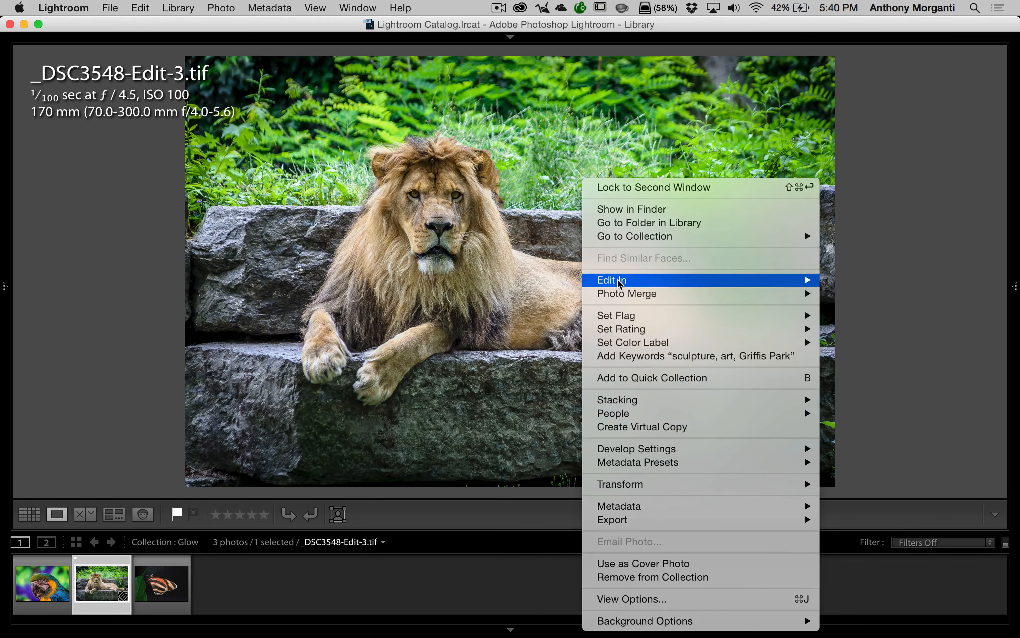
mouse_move(619, 281)
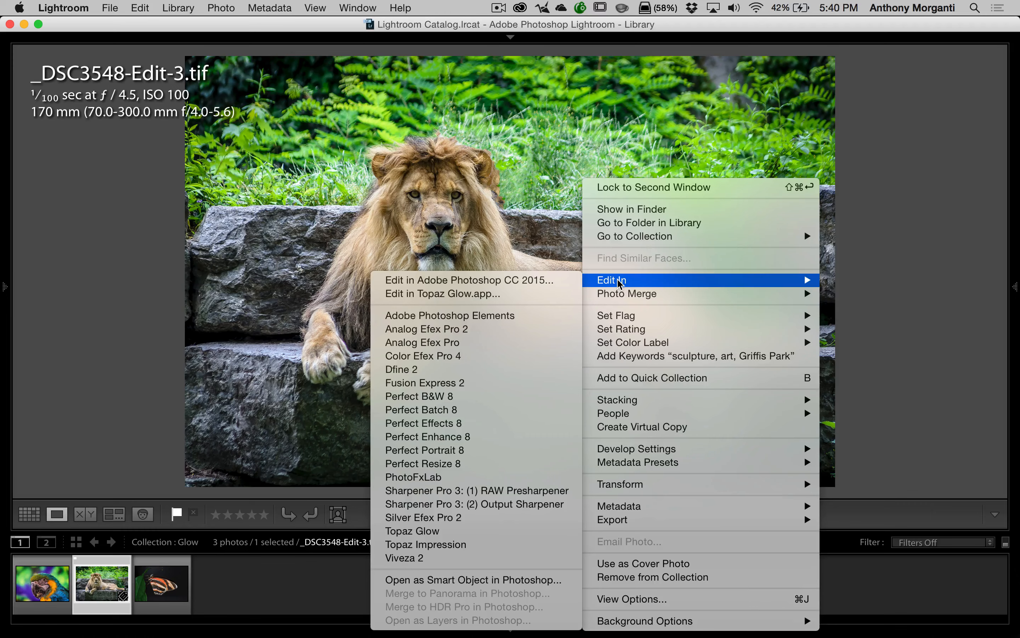
click(454, 529)
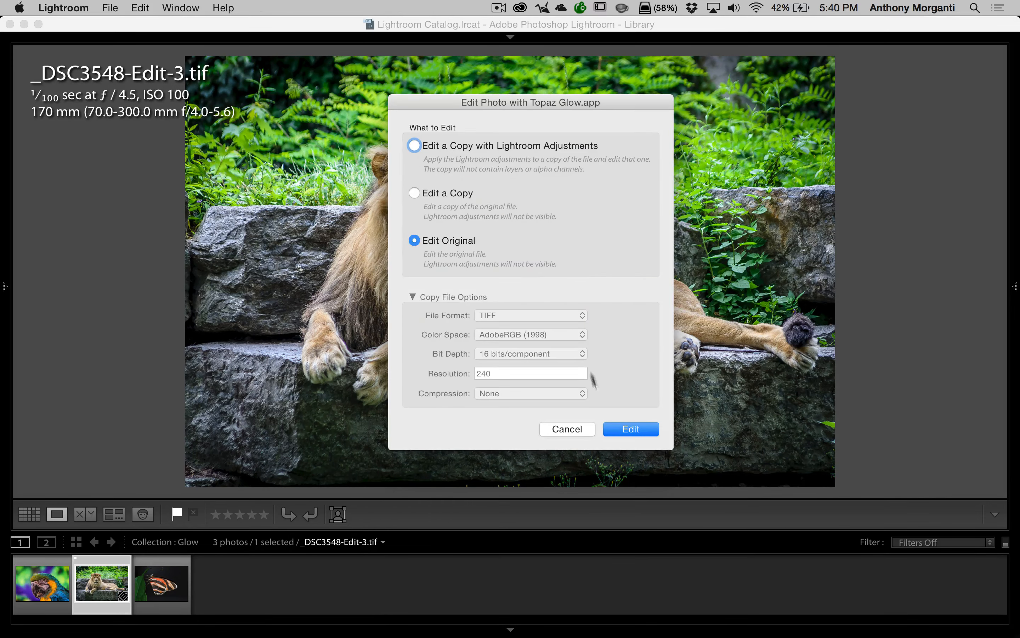
click(625, 429)
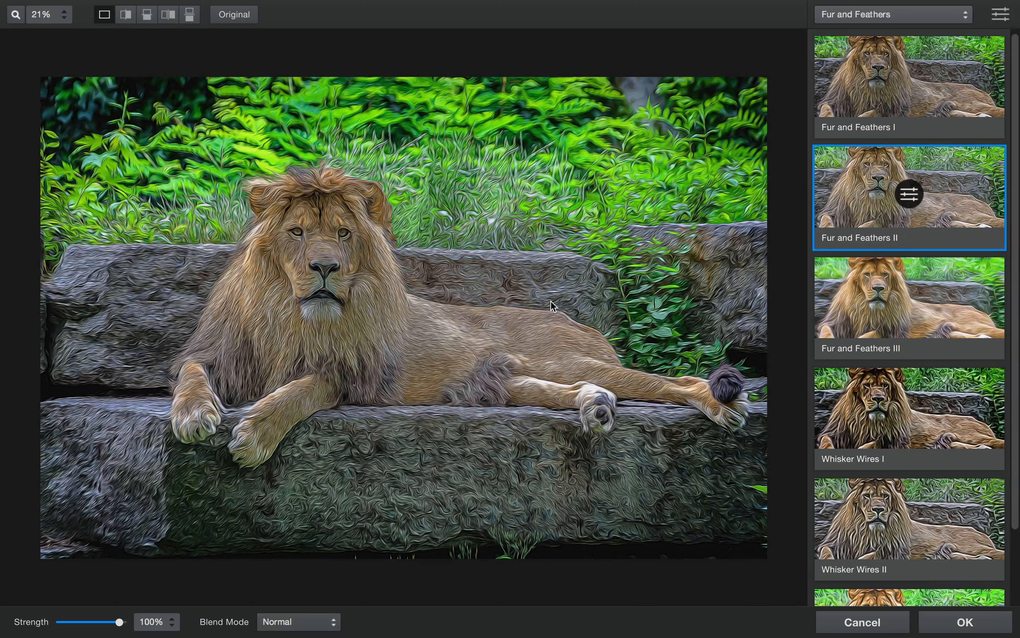
Try the Fur and Feathers III, Whisker Wires I, Whisker Wires II, and Whisker Wires III effects on the lion
click(867, 302)
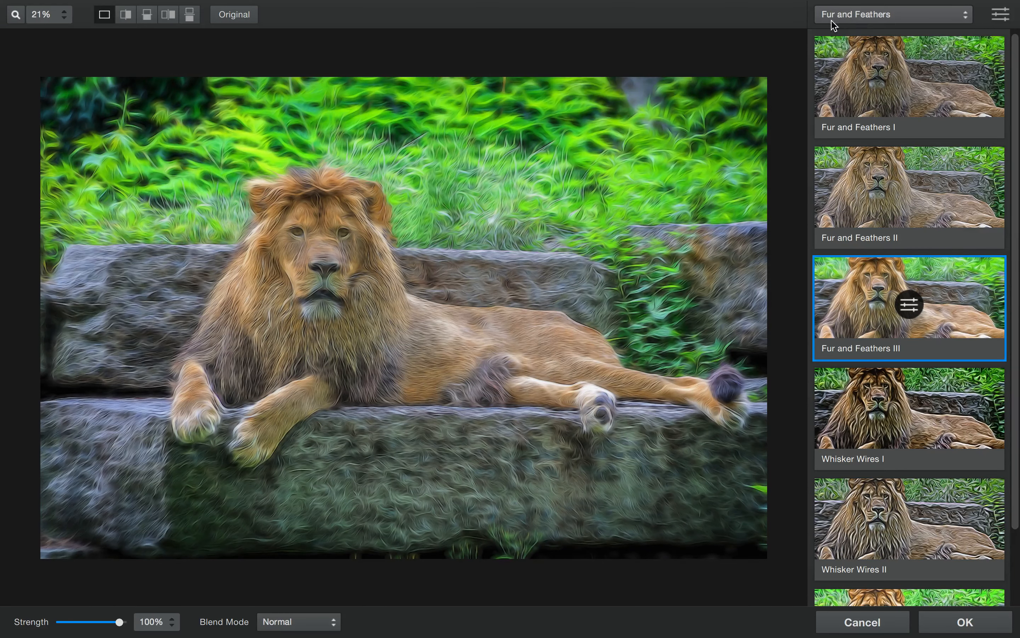
click(896, 398)
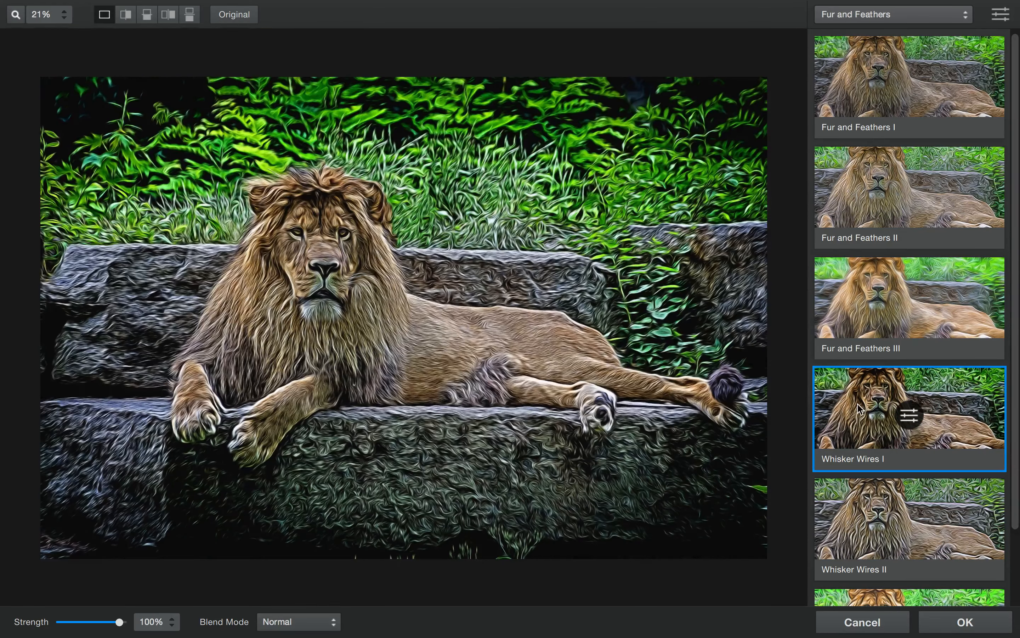
scroll(900, 471, down, 3)
click(899, 471)
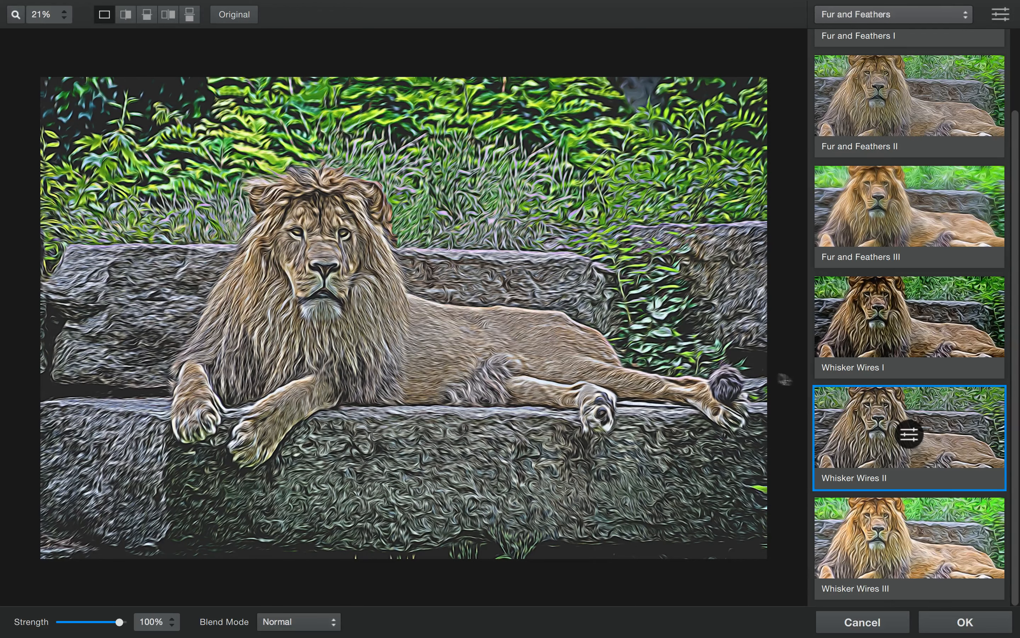
click(958, 501)
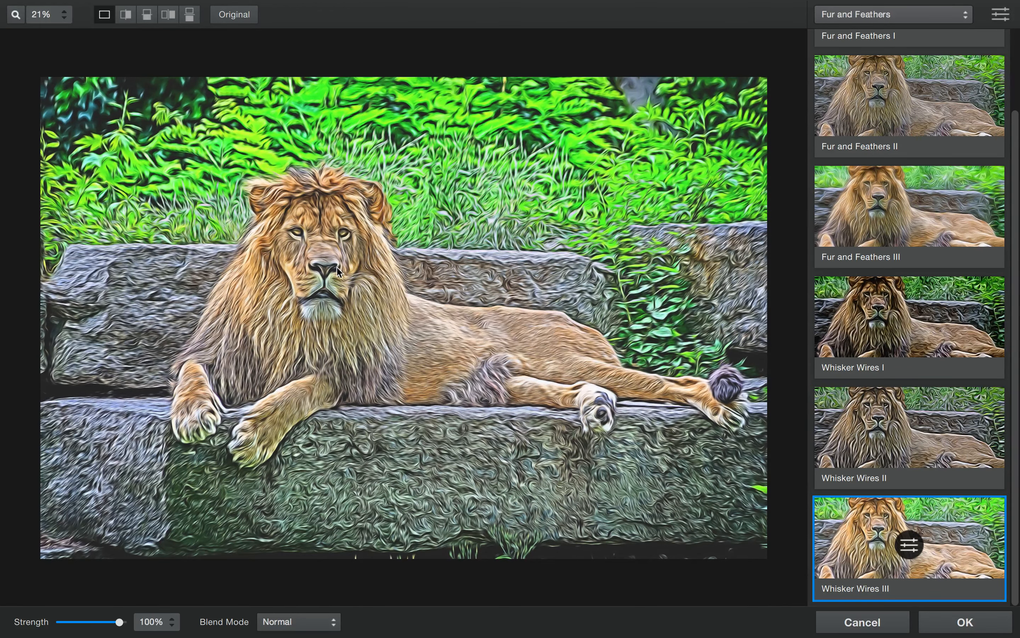
Try the Fur and Feathers II and Fur and Feathers I effects on the lion, and return to Whisker Wires III
scroll(952, 154, up, 3)
click(952, 154)
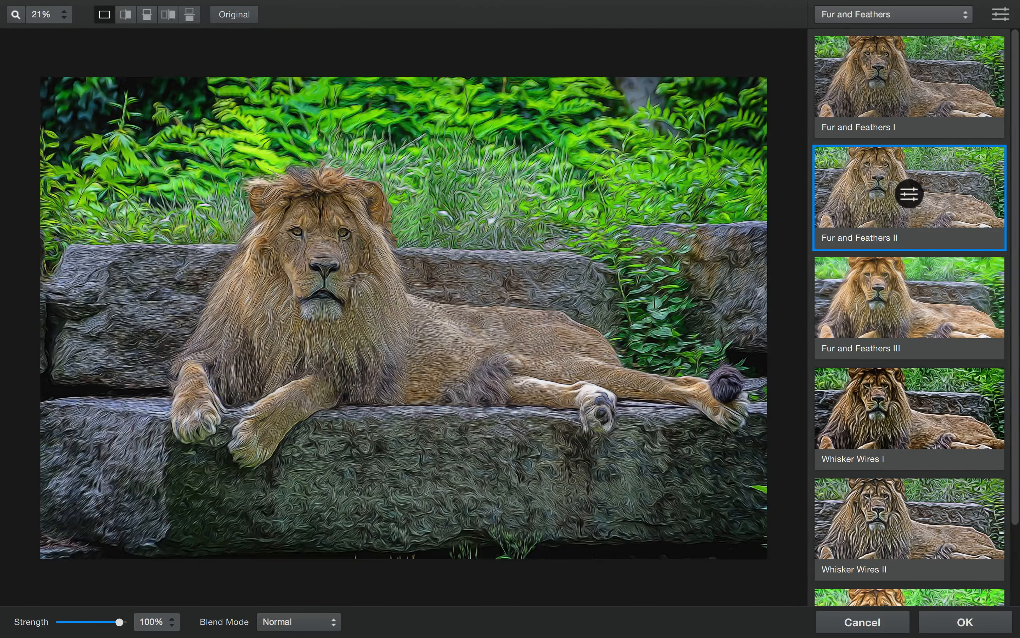
click(932, 90)
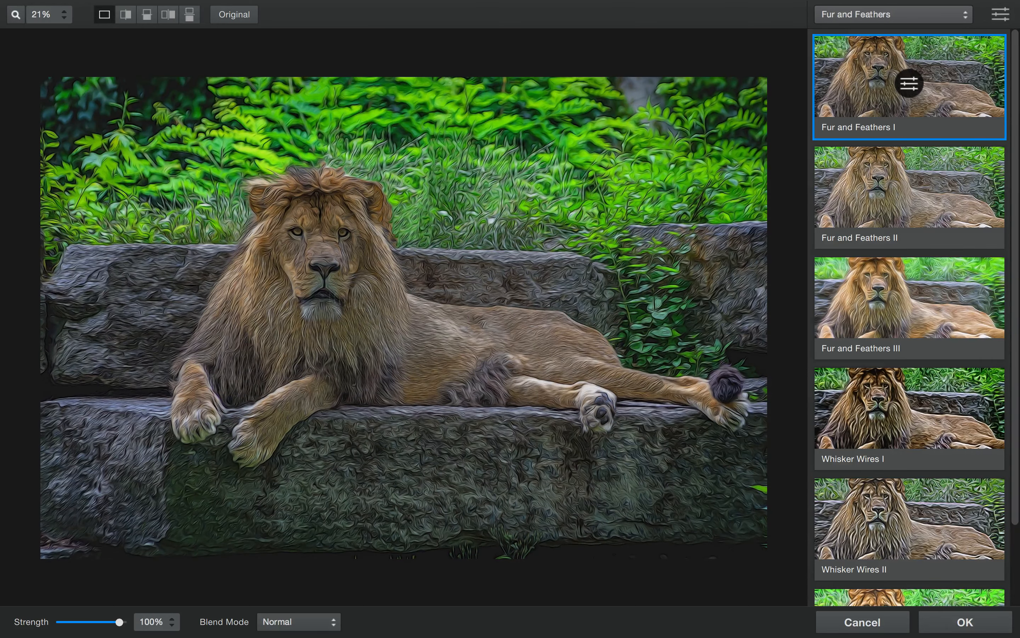
scroll(927, 424, down, 3)
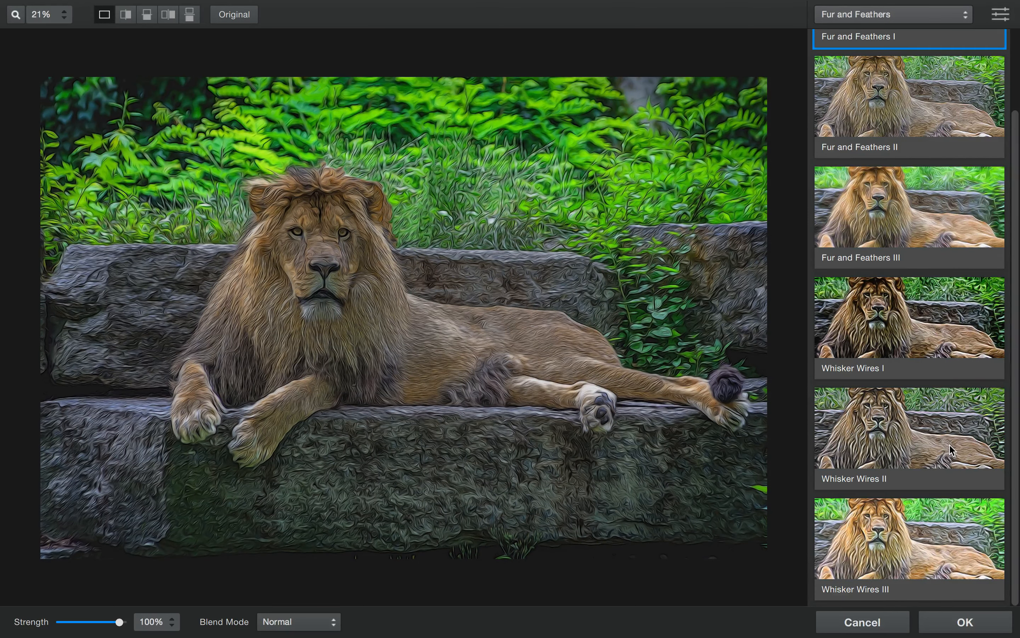
click(941, 516)
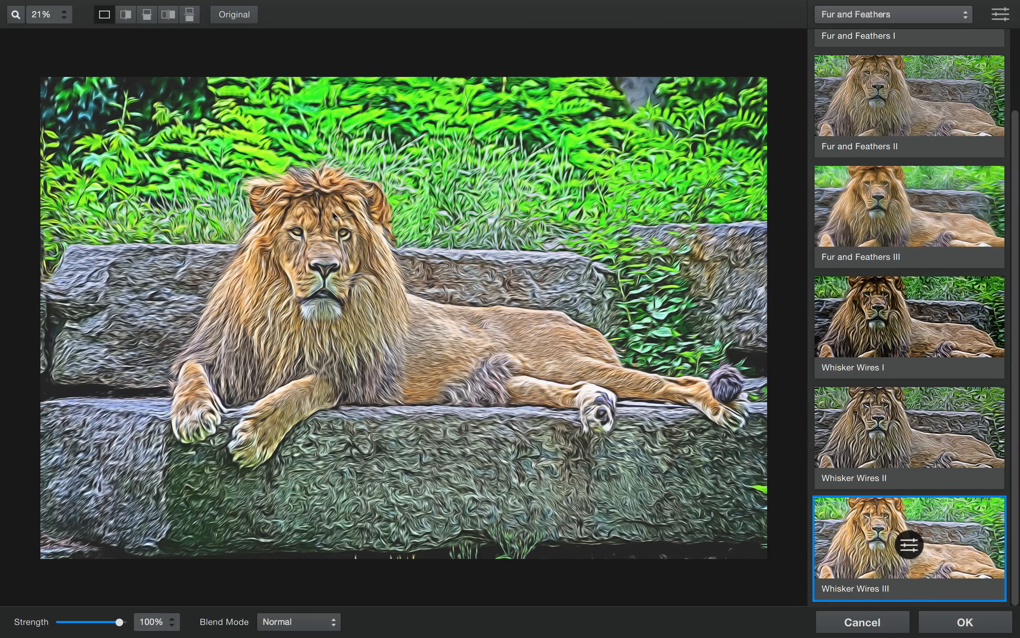
Open the Whisker Wires III settings and lower the Overall Lightness to -0.10
click(909, 547)
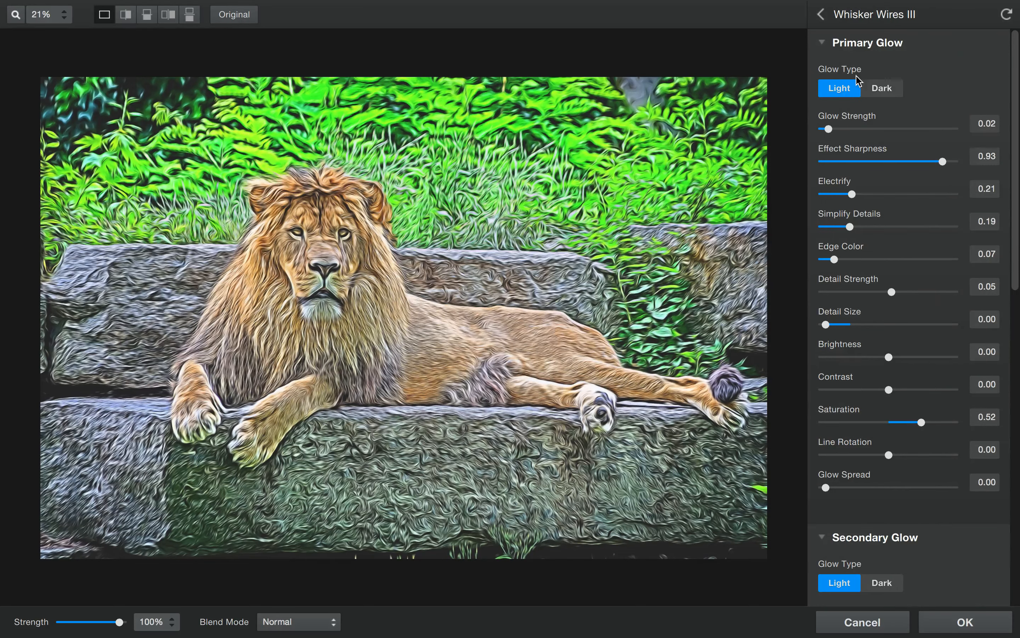
click(821, 42)
click(823, 70)
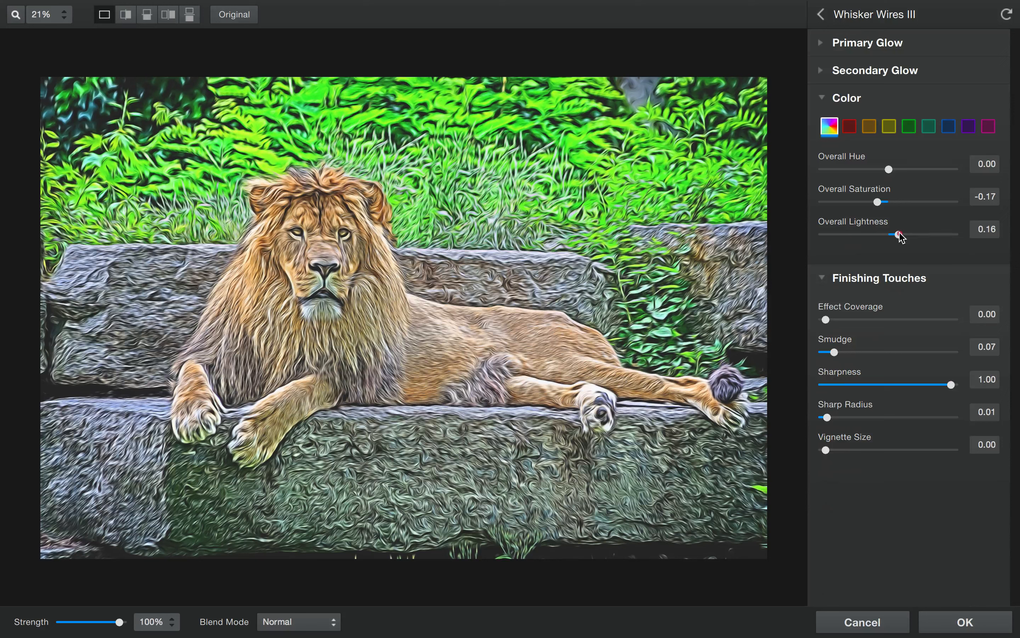
drag(899, 236, 889, 237)
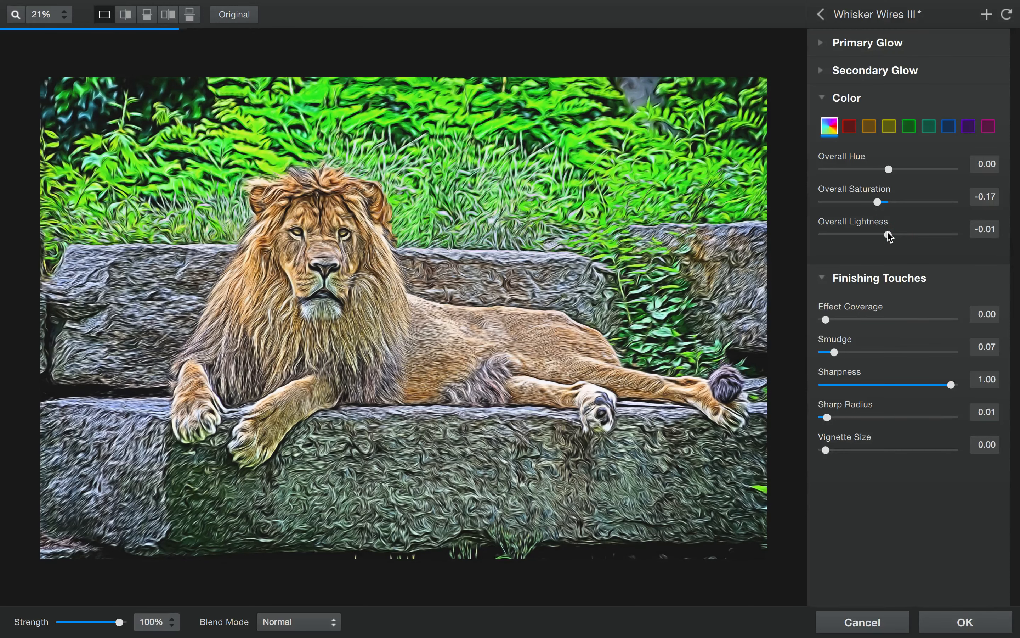
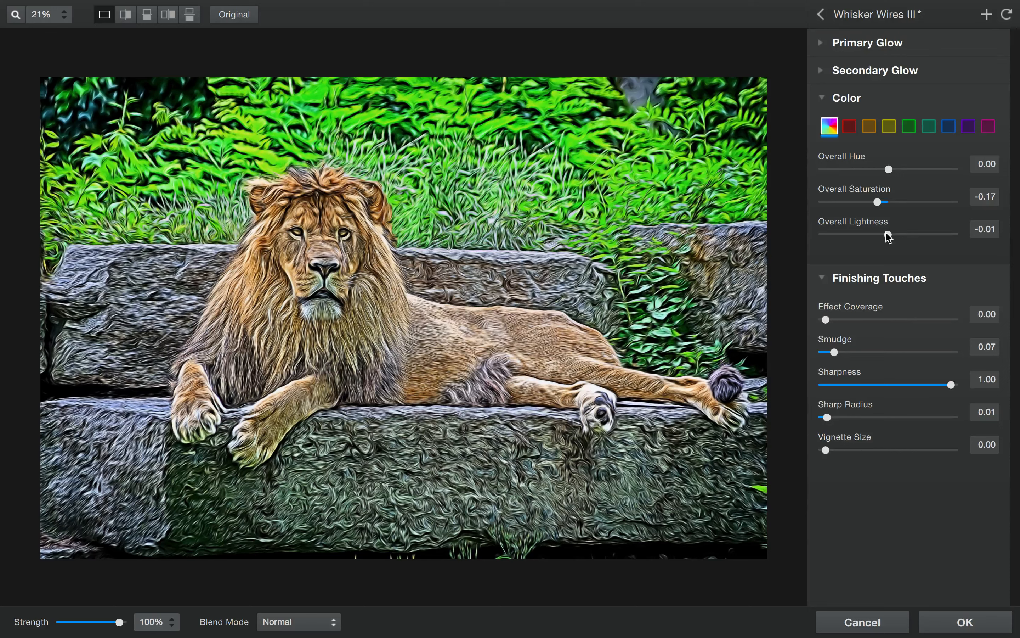
drag(888, 237, 884, 237)
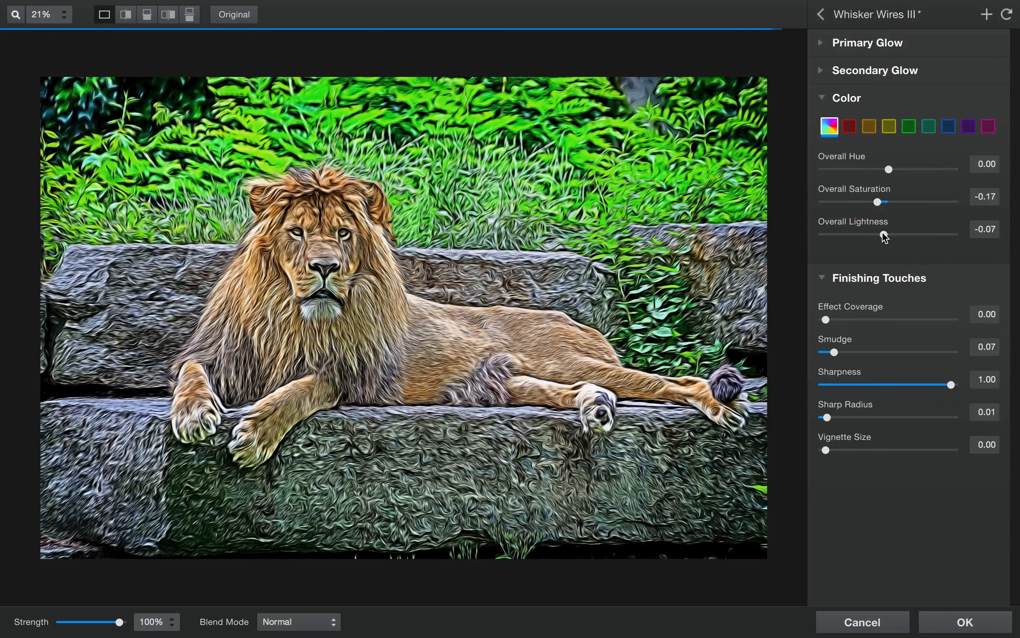
drag(885, 237, 883, 236)
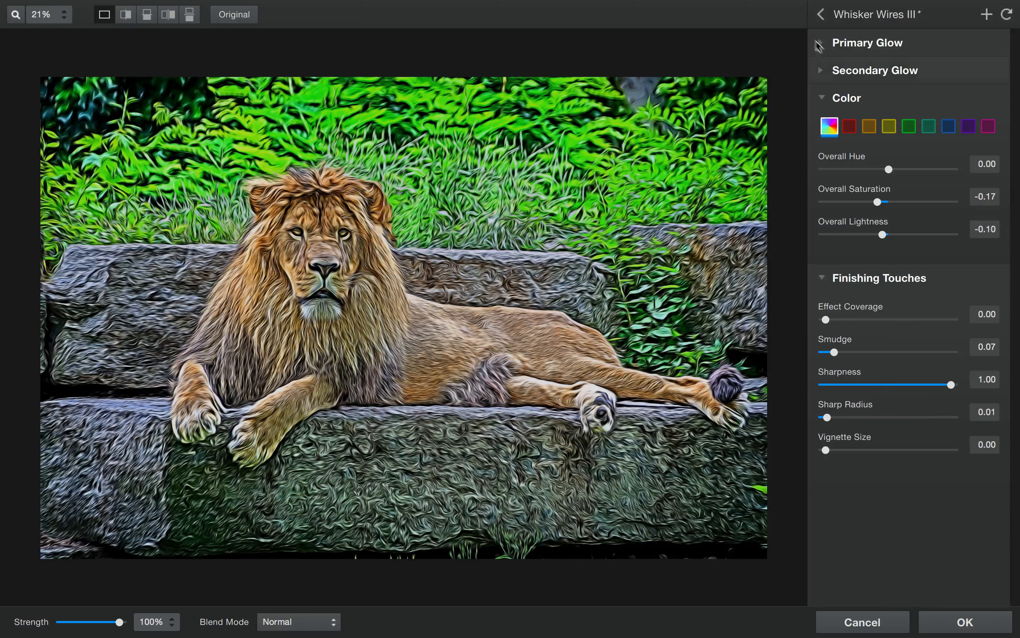
Raise the Primary Glow contrast to 0.23 and apply the effect to the lion photo
click(824, 99)
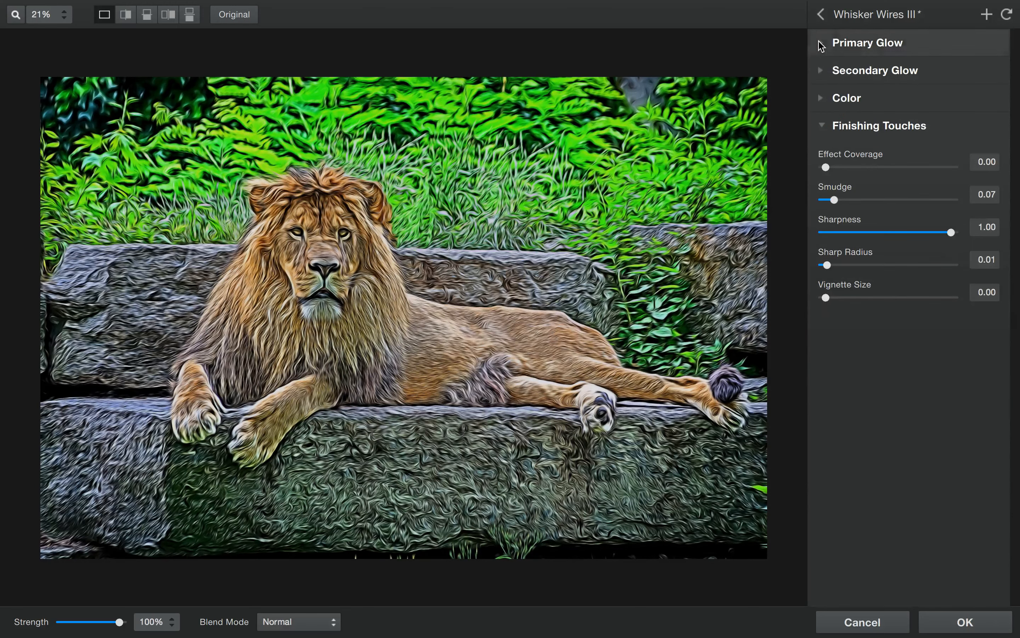
click(821, 42)
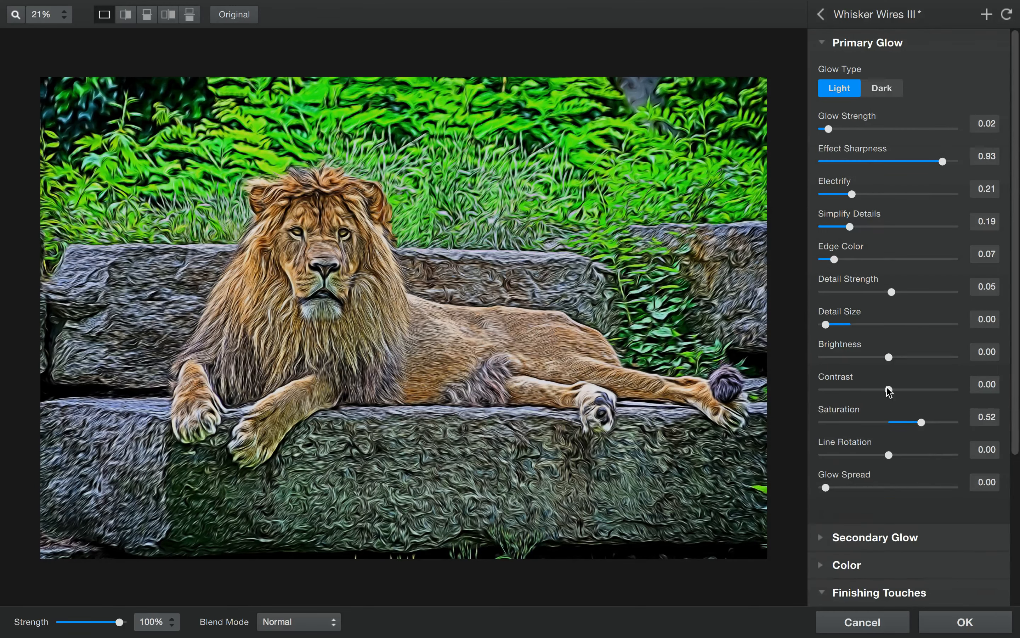
drag(889, 389, 895, 390)
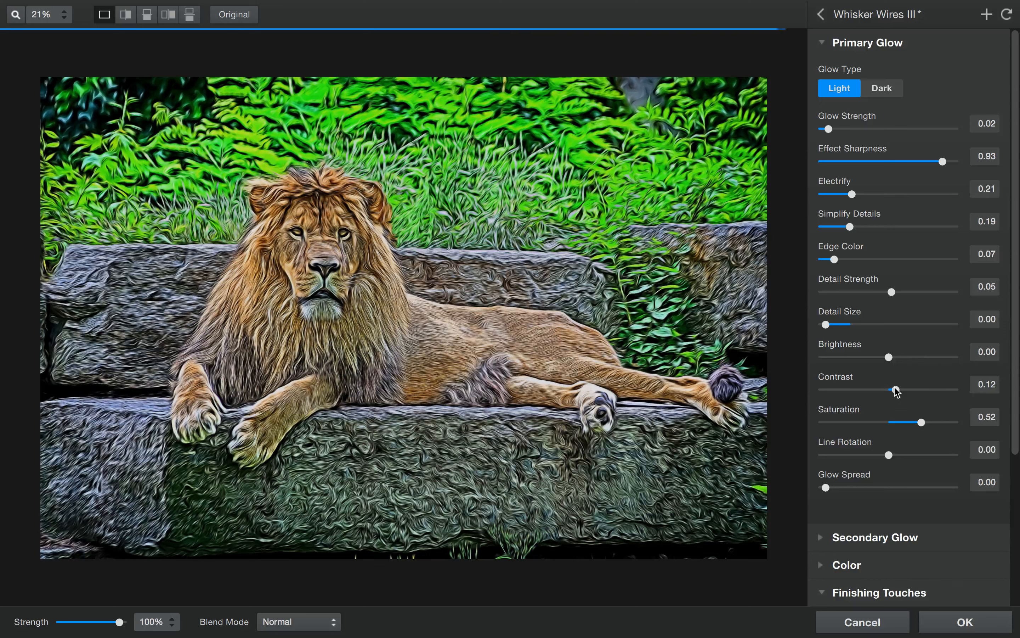
drag(896, 389, 902, 390)
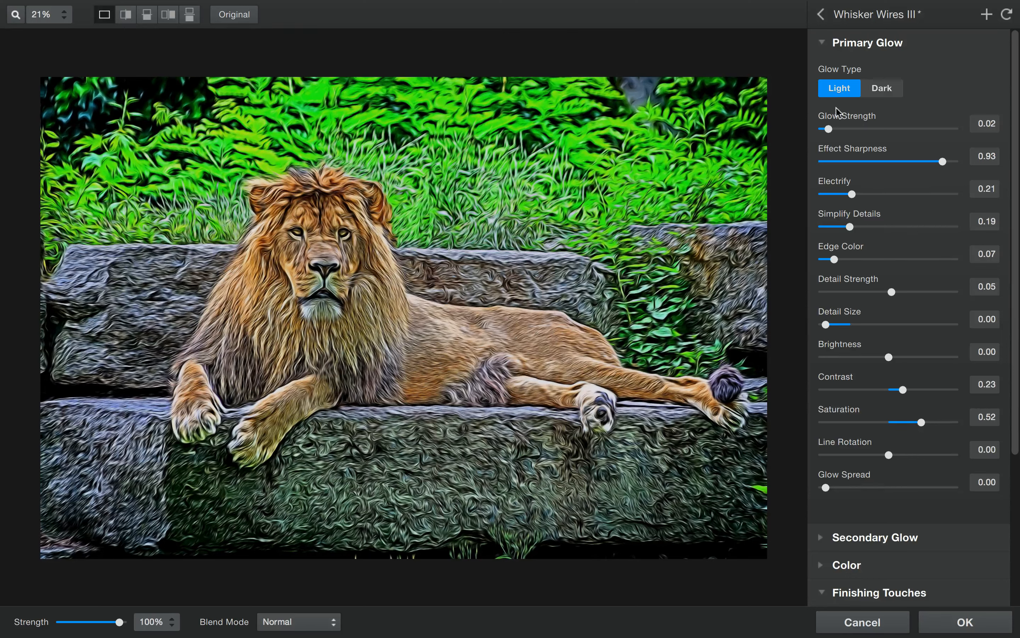
click(822, 42)
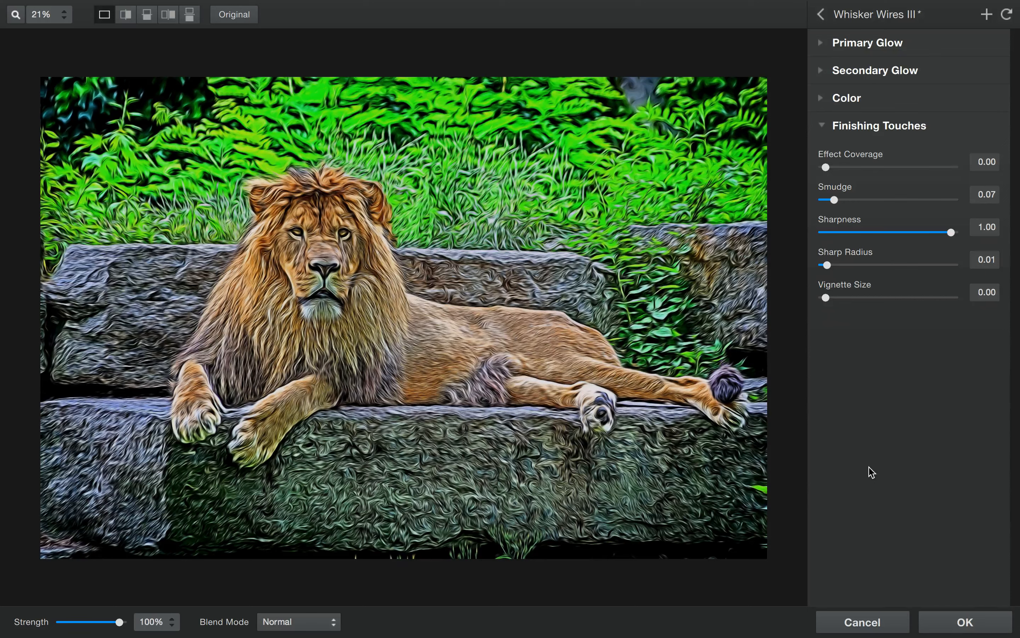
click(965, 622)
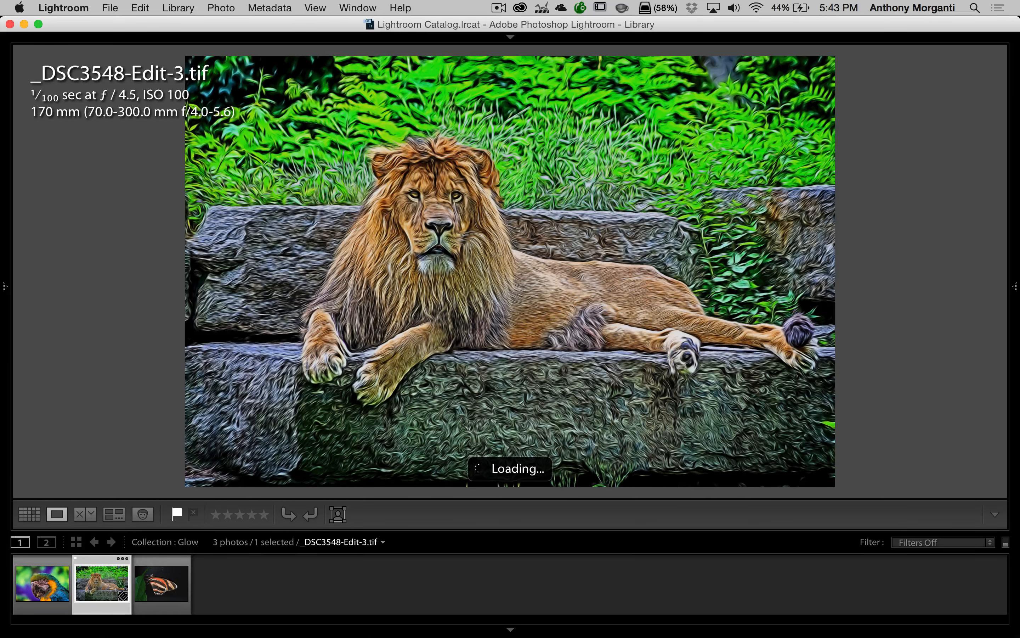
Select the butterfly photo _DSC4899-Edit-2.tif in Lightroom and open it in Topaz Glow with Edit Original
click(160, 588)
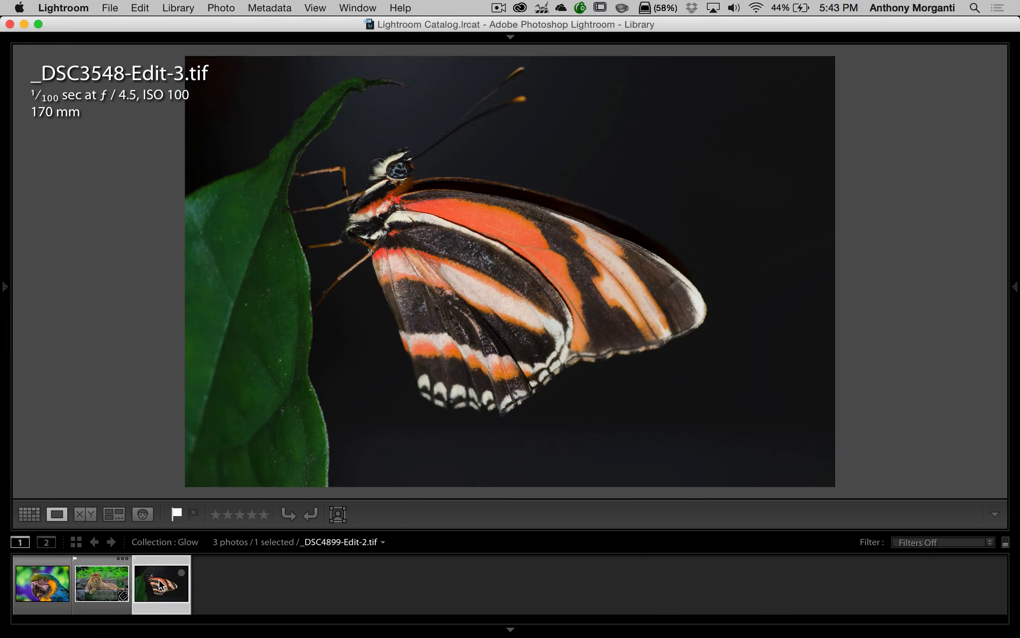
right_click(160, 585)
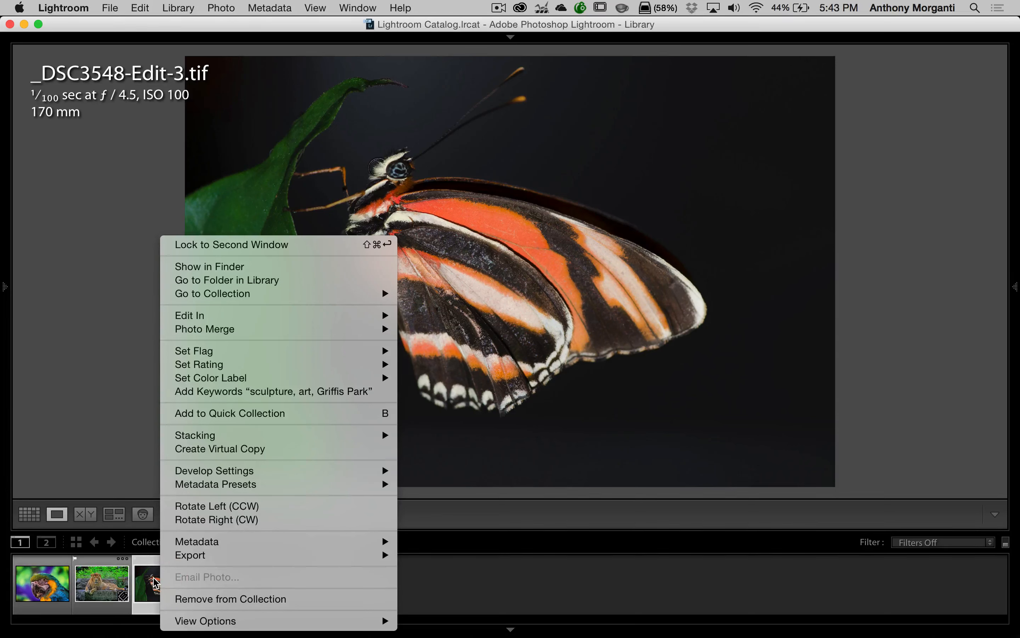
click(221, 9)
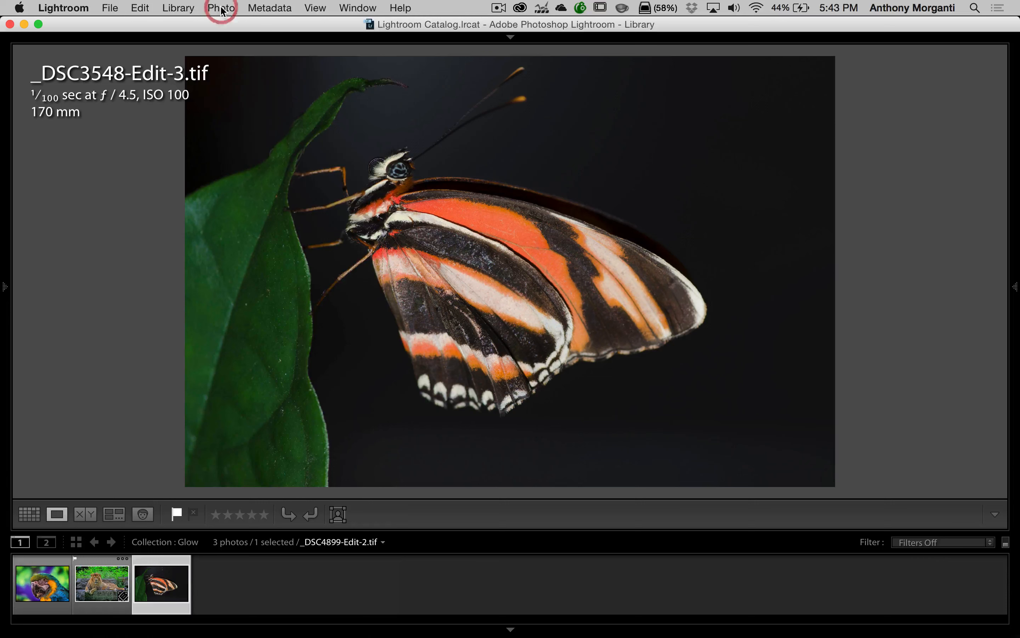
mouse_move(320, 118)
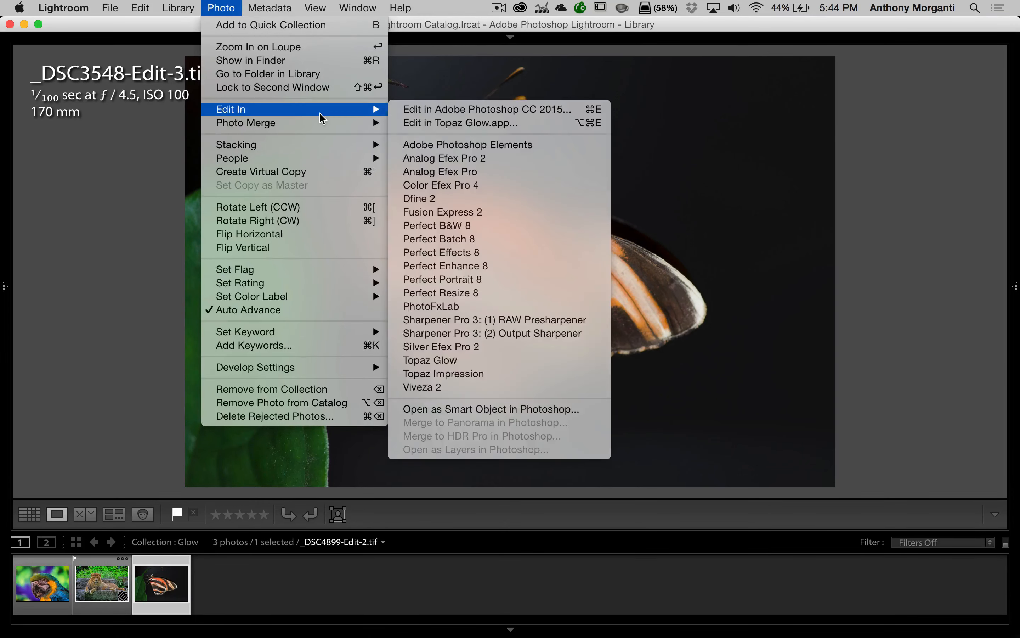
click(443, 363)
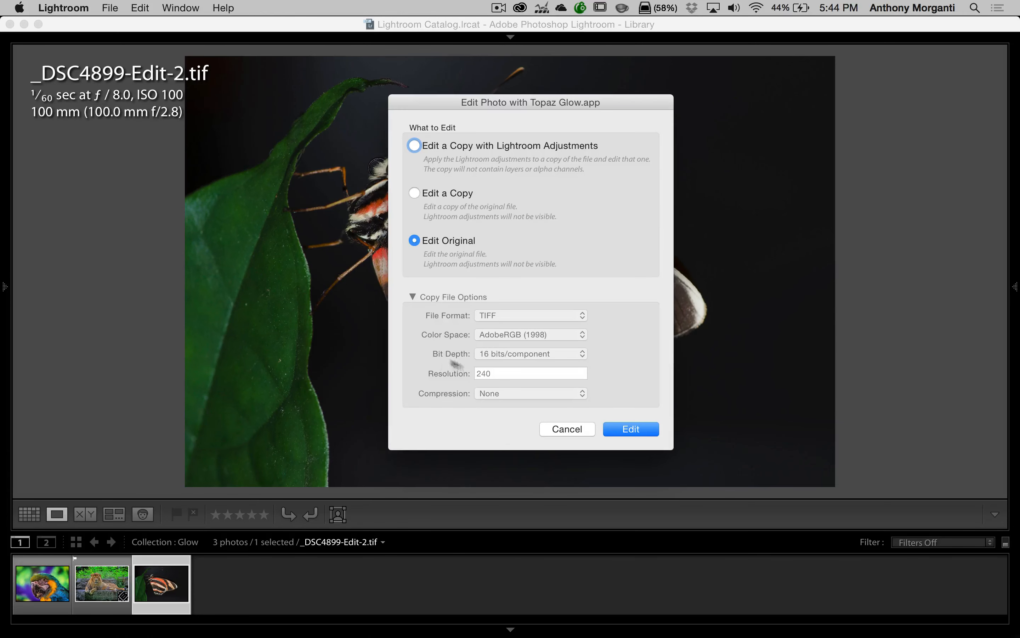
click(630, 430)
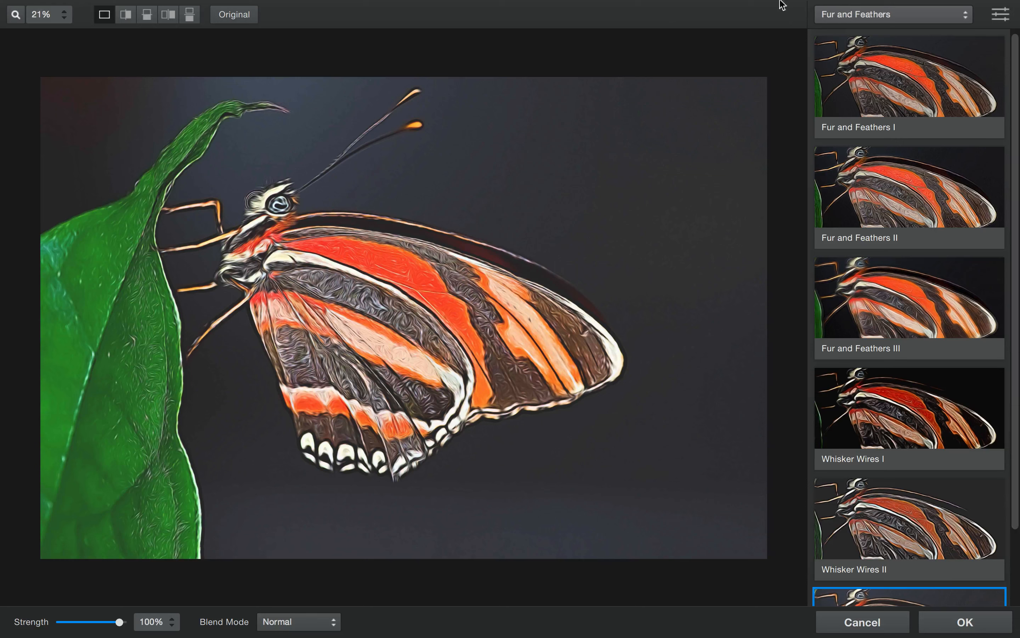
Switch to the Liquid Designs effects and apply Squiggly Lines II to the butterfly
click(883, 10)
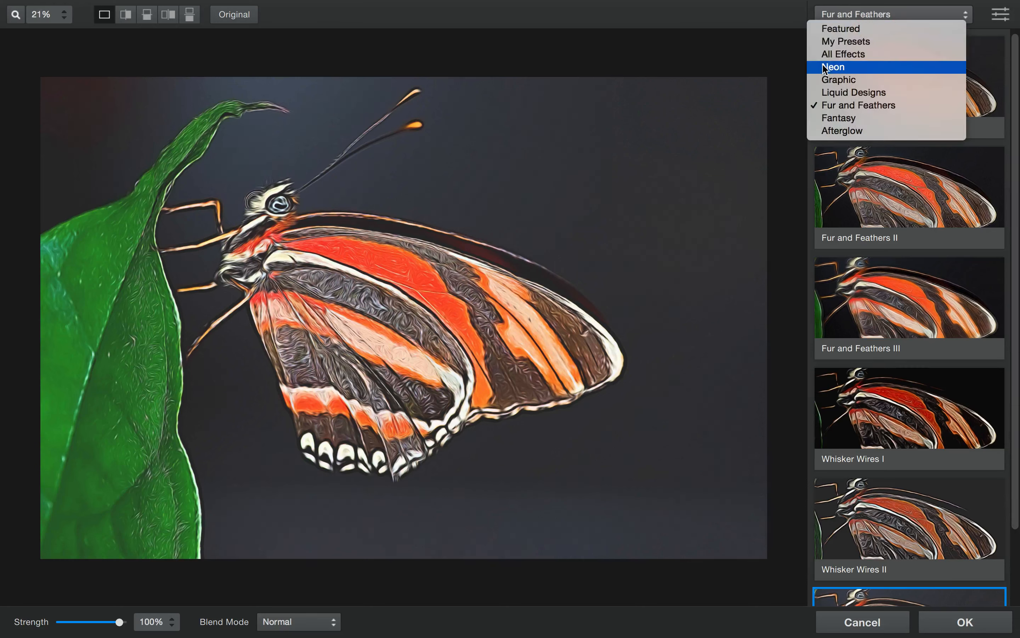
click(839, 94)
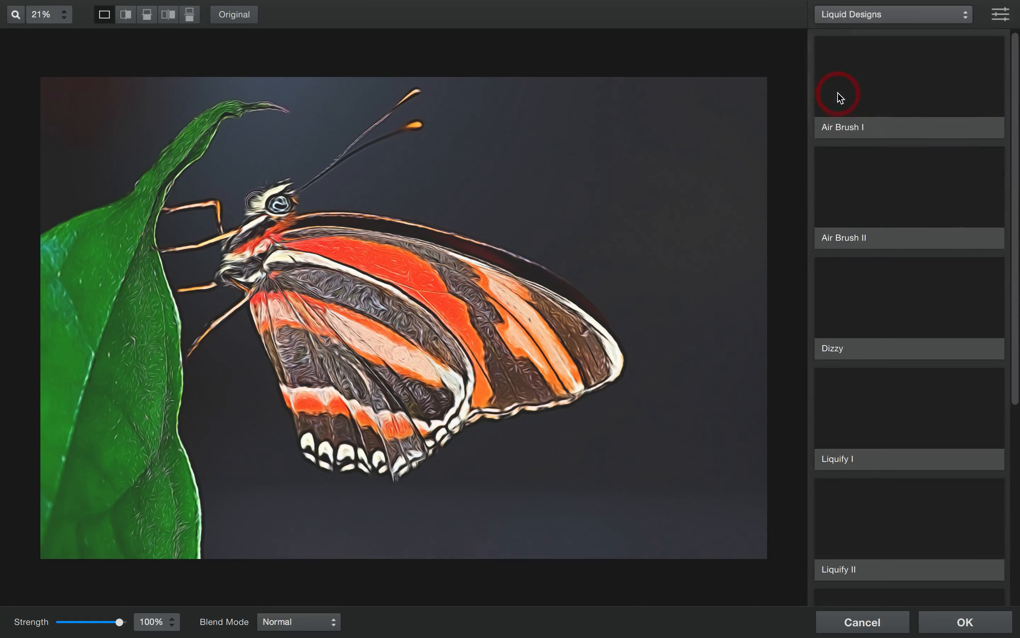
scroll(918, 278, down, 8)
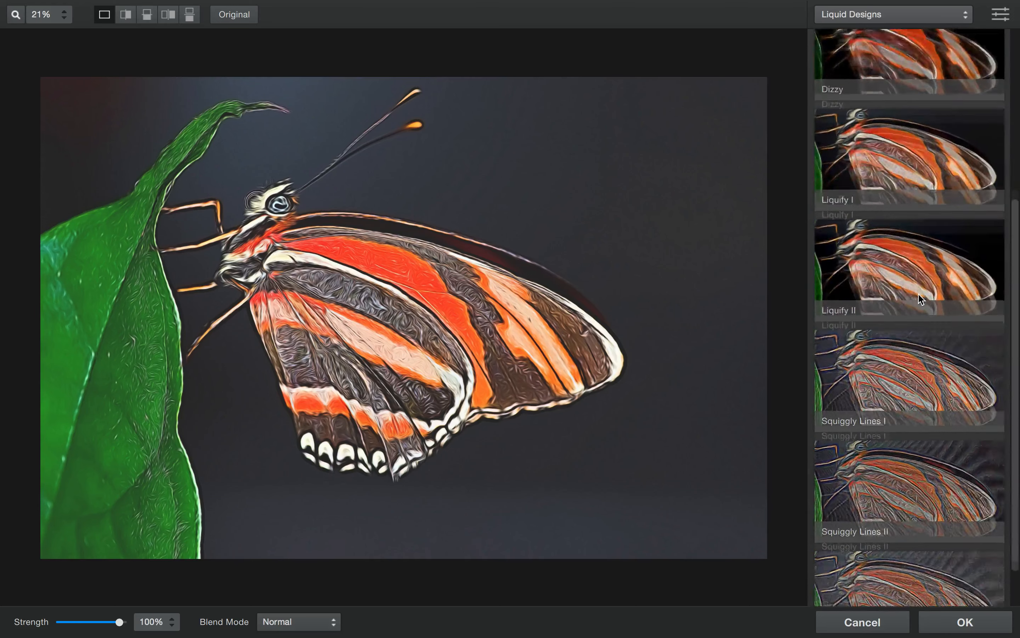
click(919, 413)
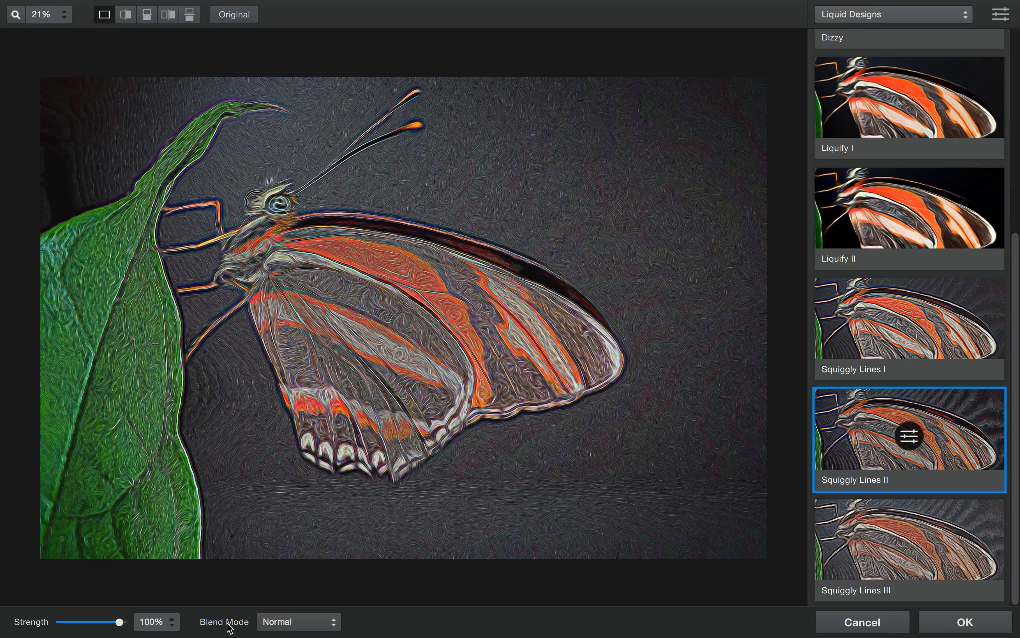
Try the Multiply, Screen and Overlay blend modes on the Squiggly Lines II effect
click(317, 621)
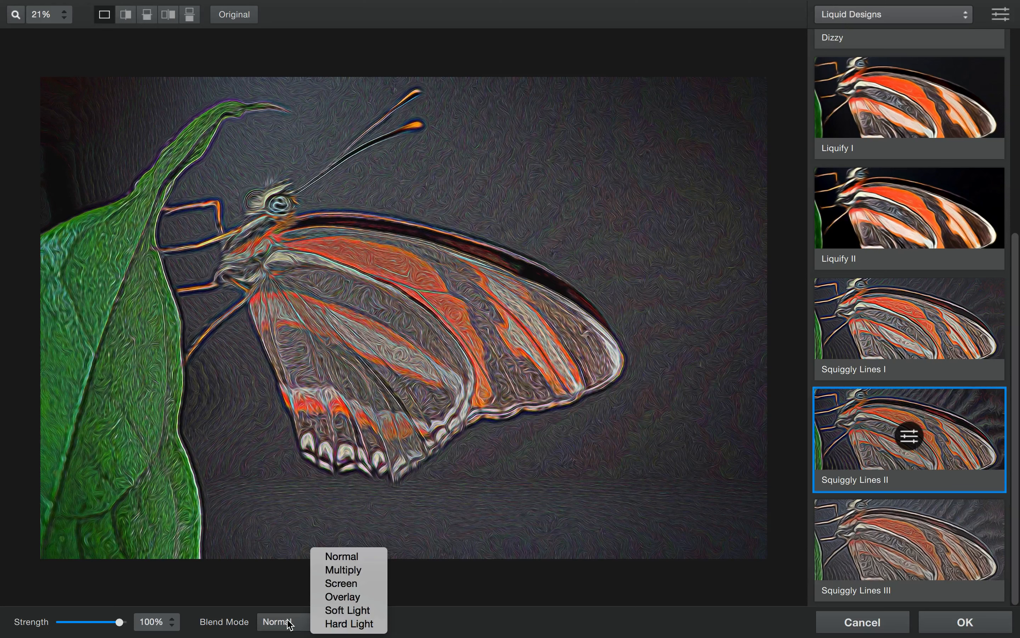
click(355, 574)
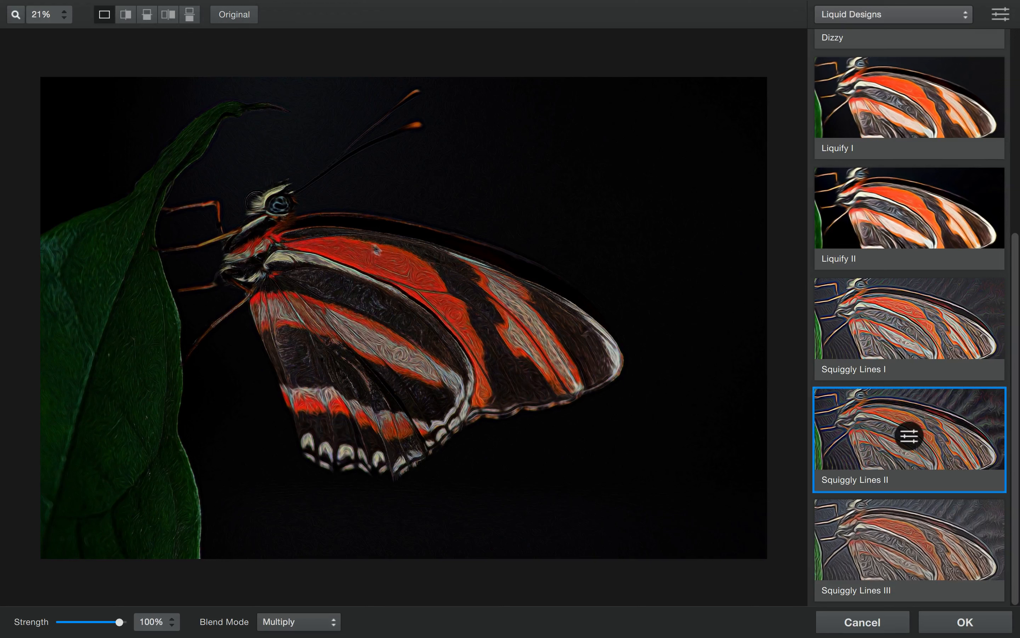
click(309, 620)
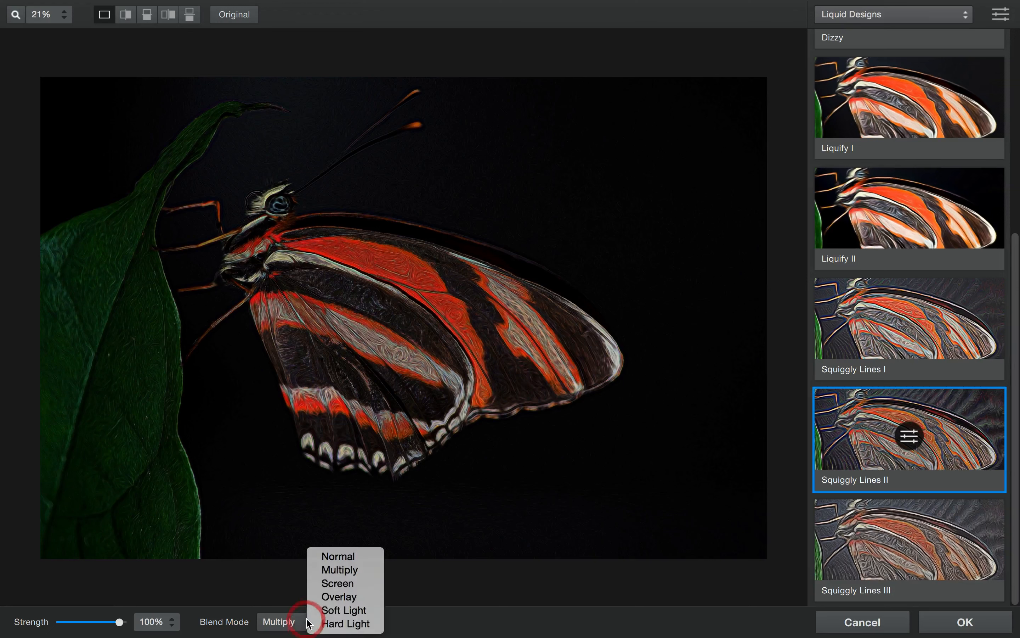
click(336, 584)
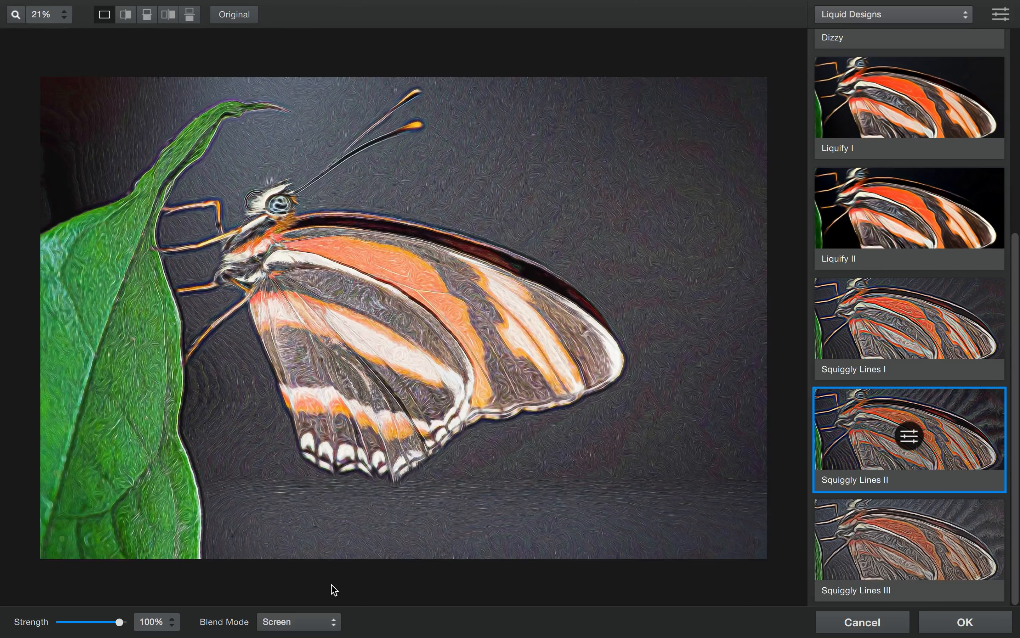
click(298, 625)
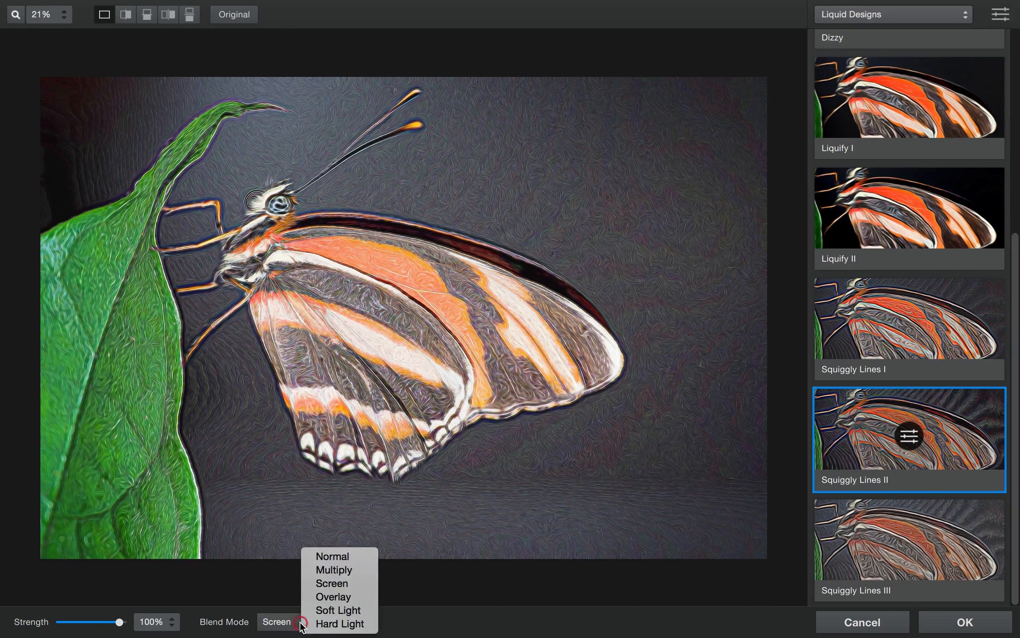
click(335, 597)
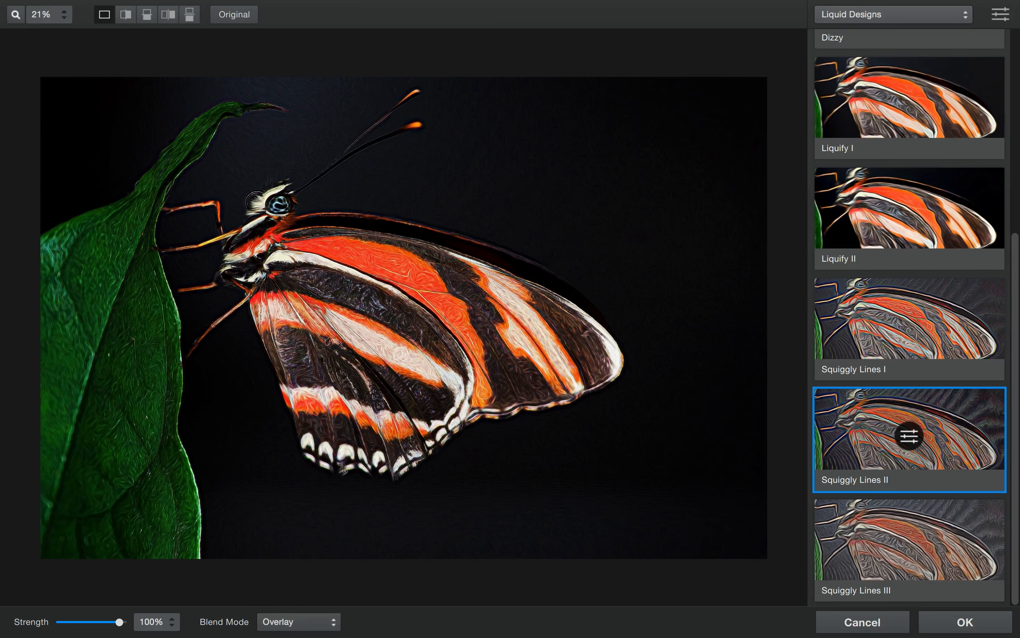
Compare the Soft Light, Hard Light and Overlay blend modes on the butterfly, ending back on Normal
click(322, 620)
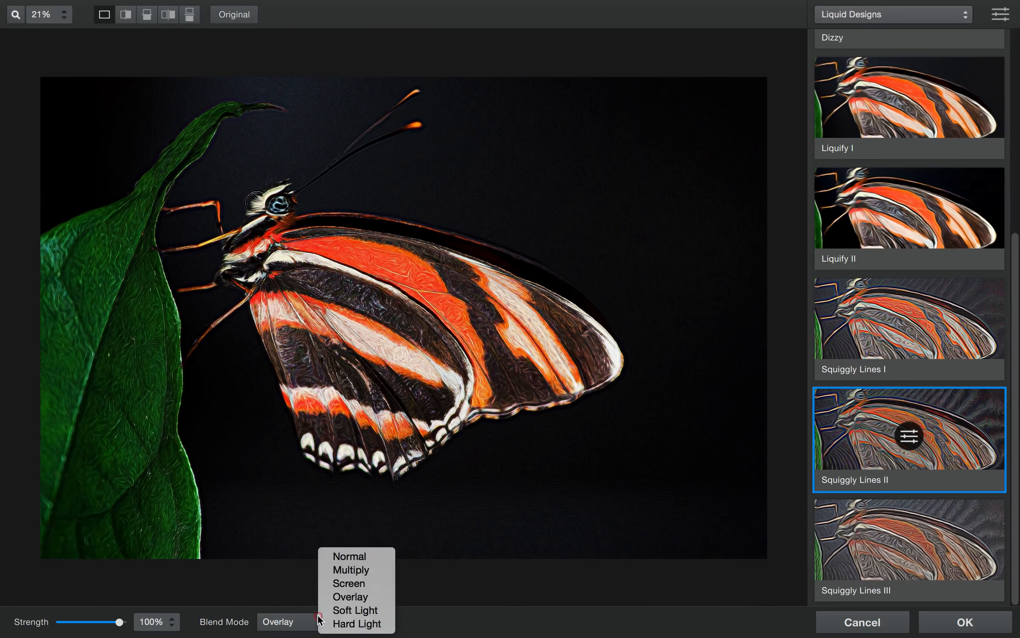
click(342, 609)
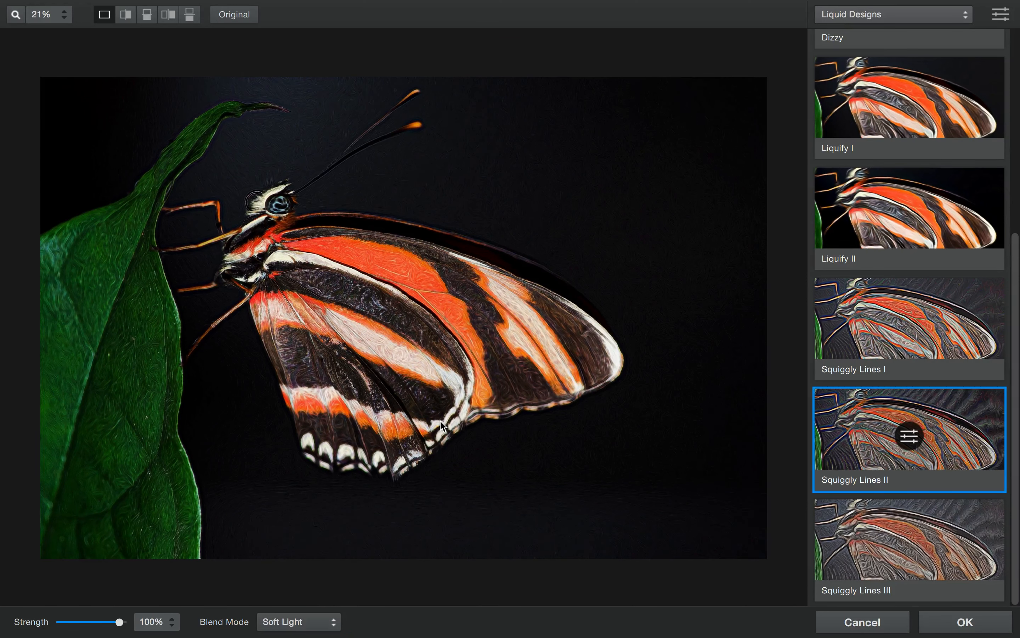
click(303, 620)
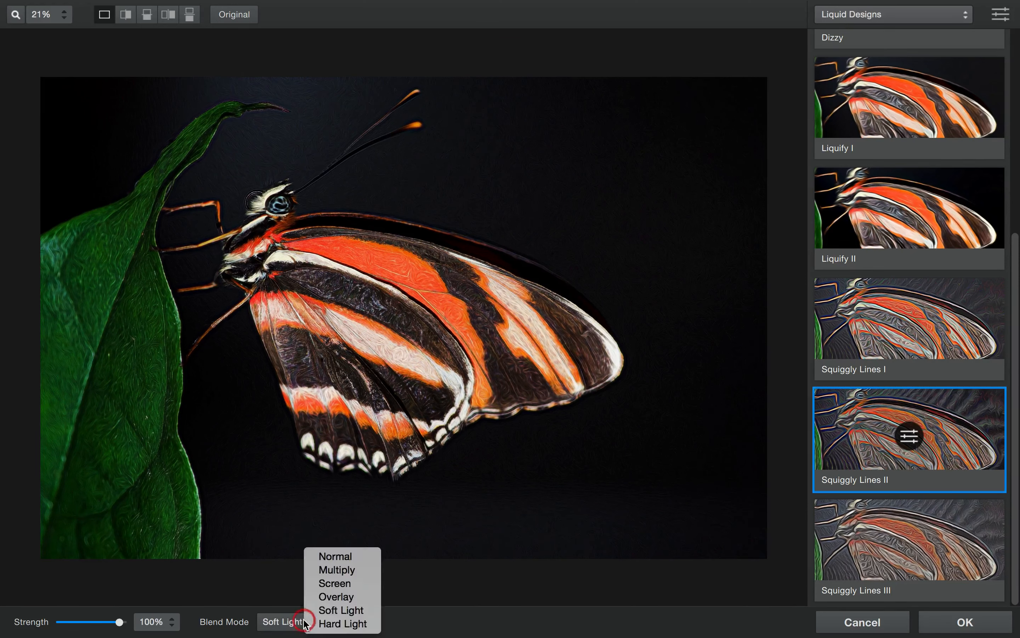
click(332, 624)
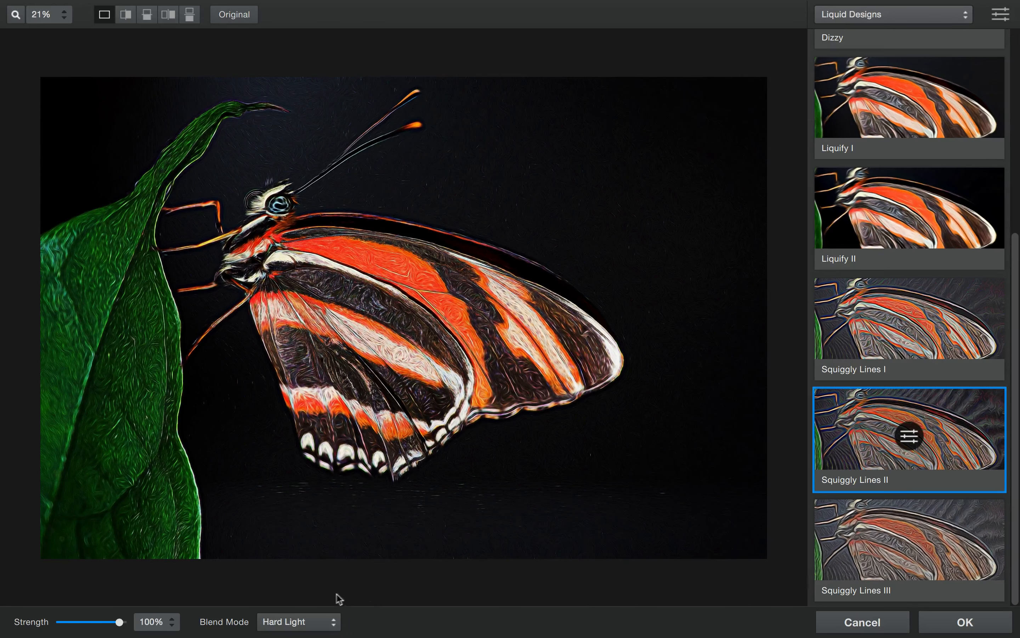
click(320, 622)
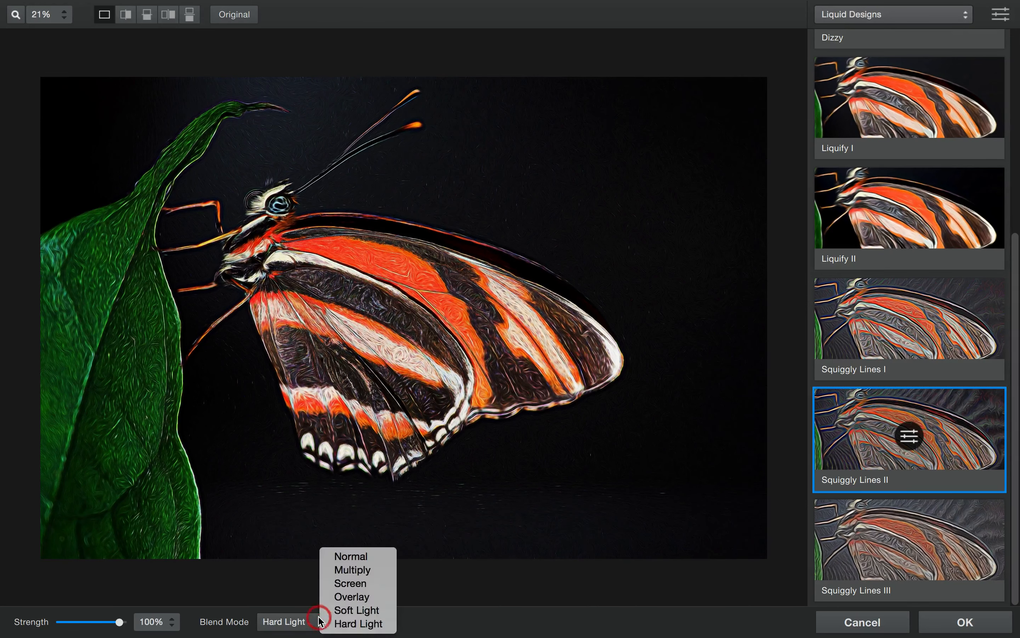
click(359, 599)
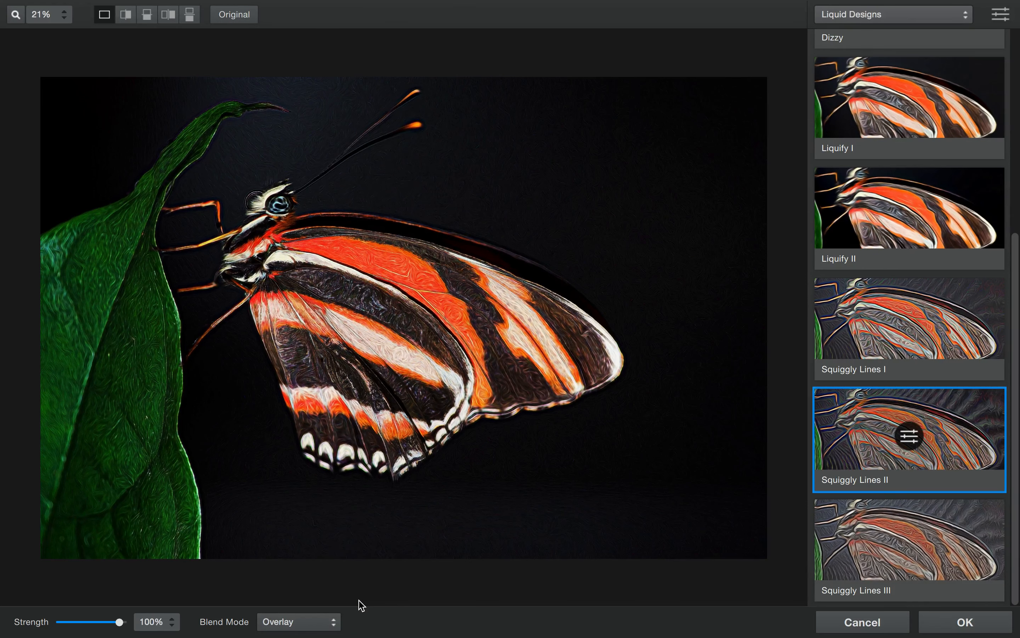
click(316, 623)
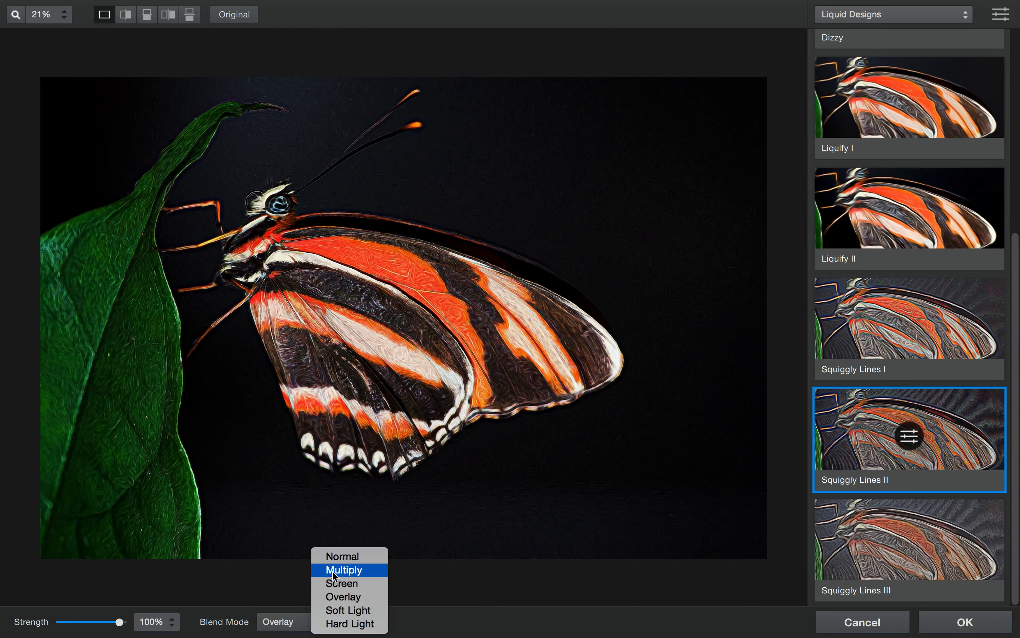
click(335, 555)
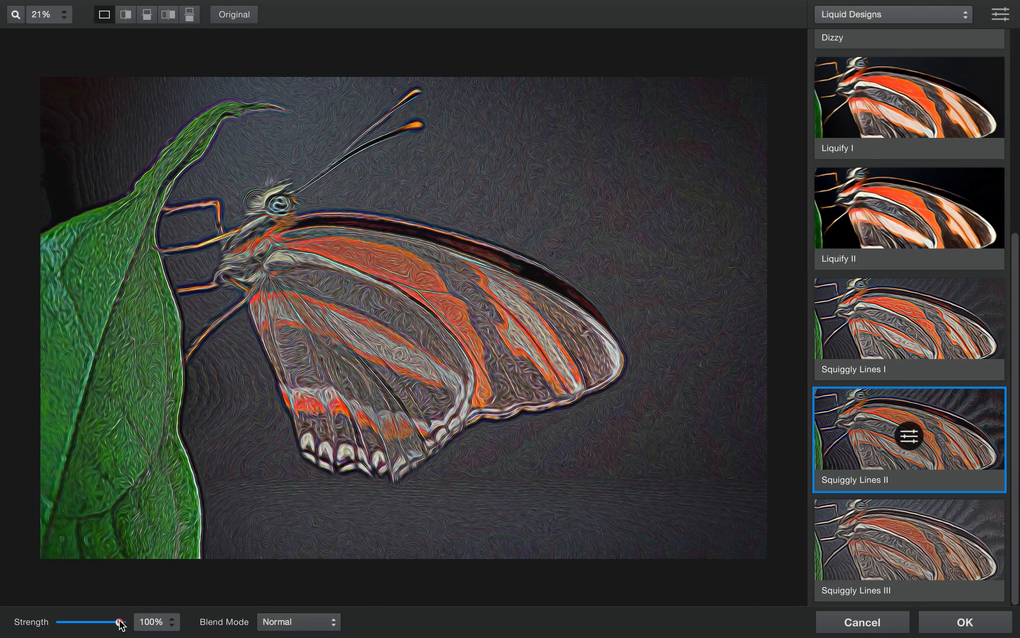
Try the Squiggly Lines II strength at 34%, 0% and 40%, and set its blend mode to Multiply
drag(121, 624, 83, 623)
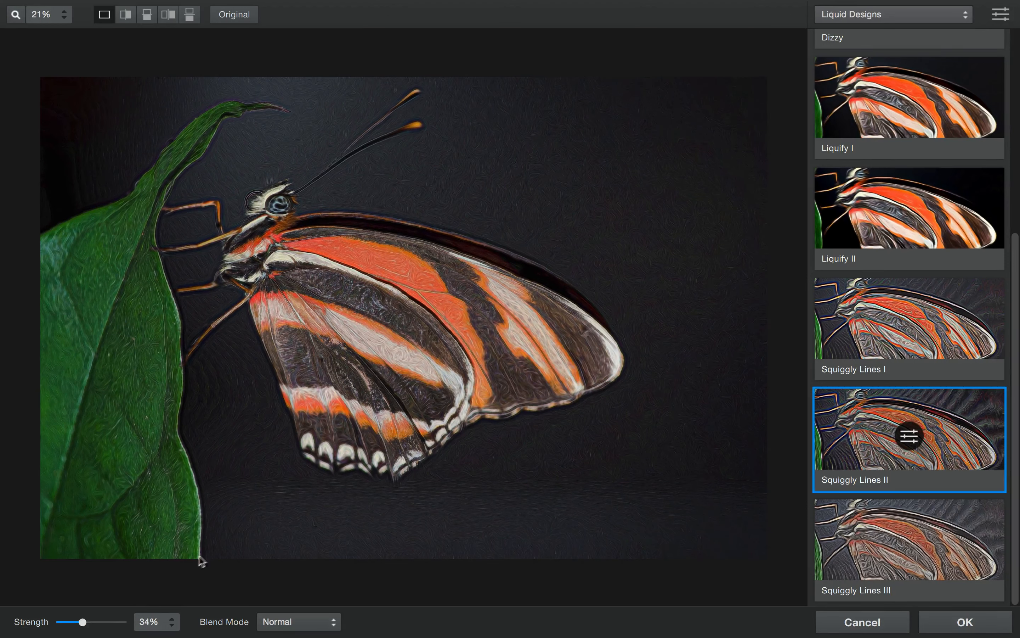
drag(84, 625, 55, 627)
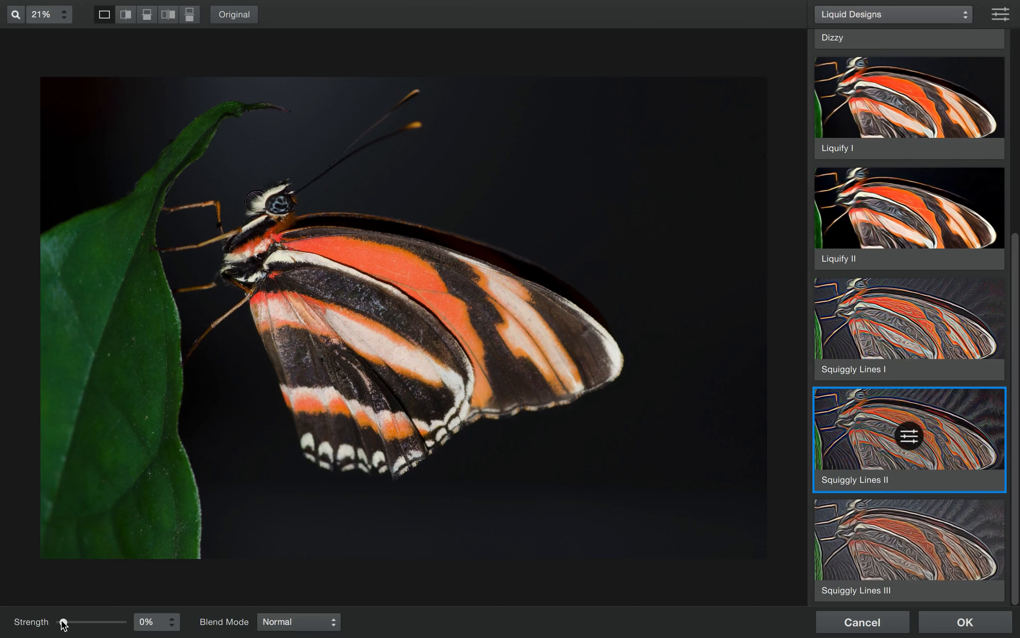
mouse_move(64, 623)
mouse_down()
mouse_move(107, 622)
mouse_move(87, 623)
mouse_up()
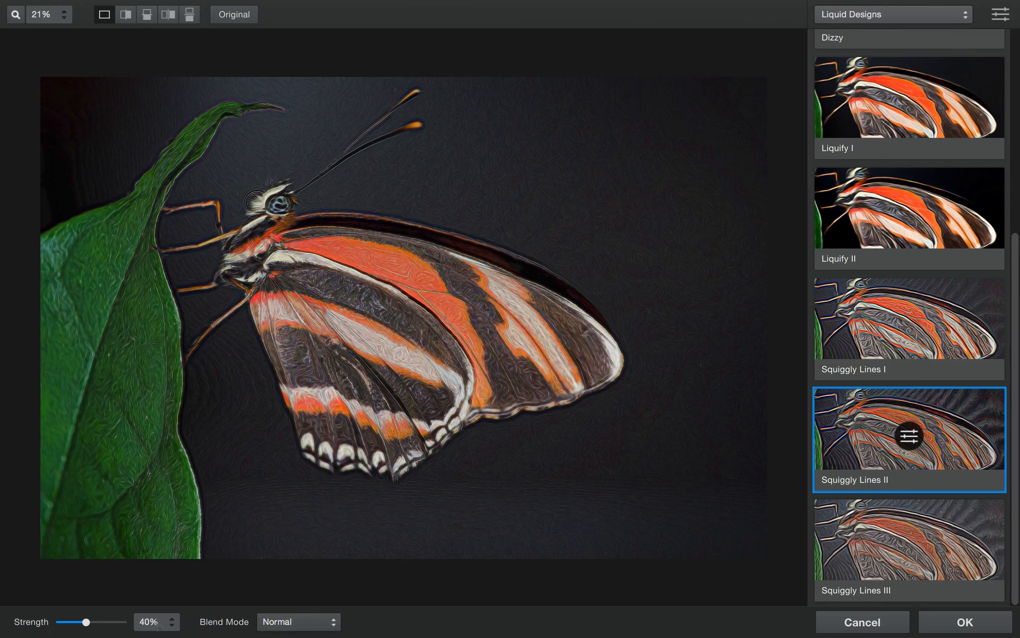
click(291, 622)
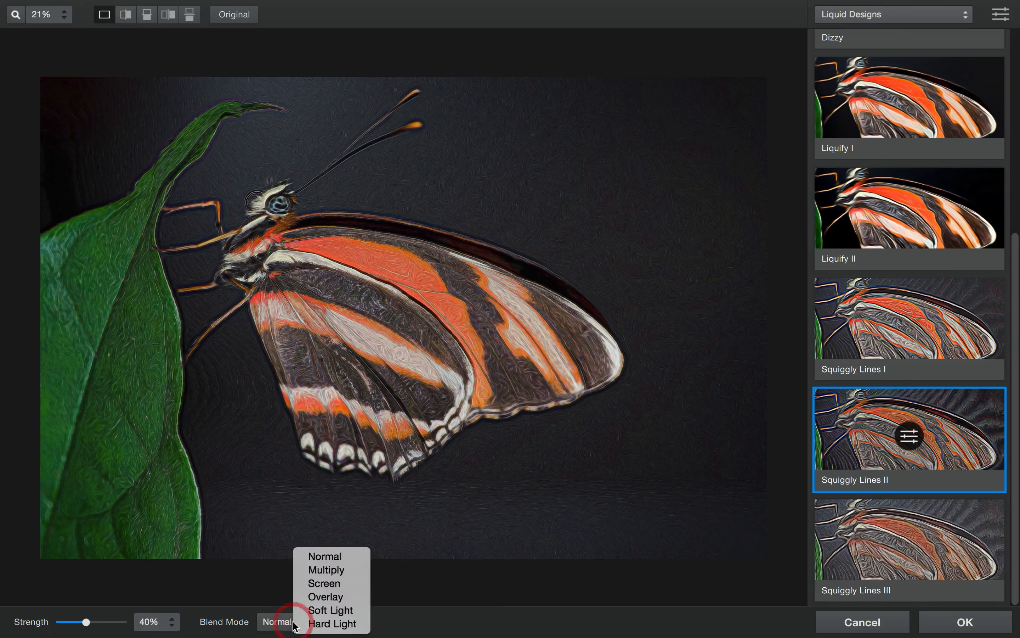
click(342, 573)
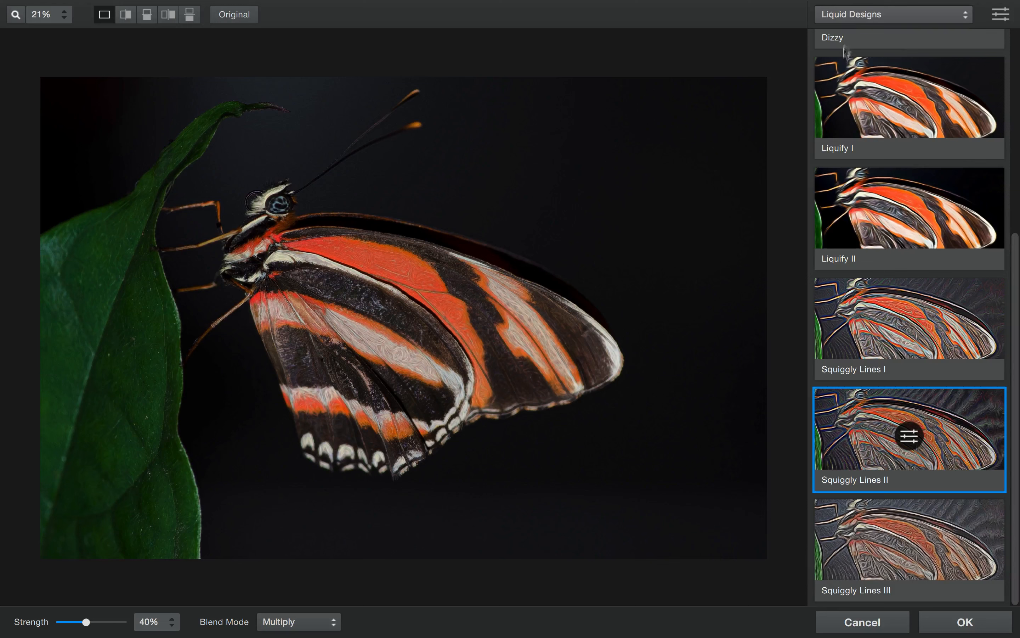
Try Liquify I, and from the Neon effects try Blazing Neon I and Blazing Neon II, ending with Brilliant Fibers I
click(929, 108)
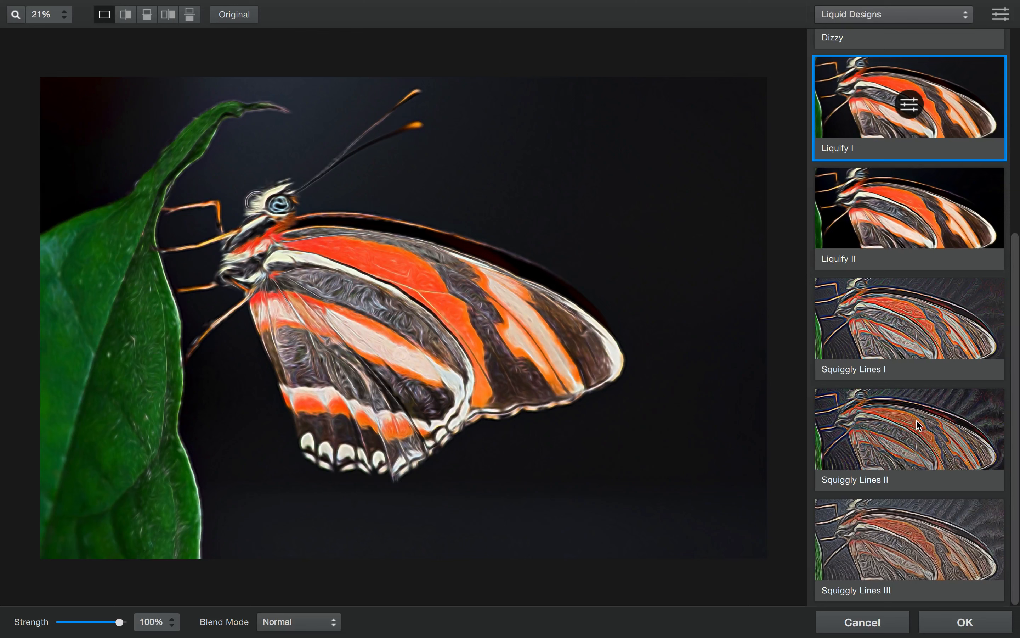
click(944, 17)
click(843, 66)
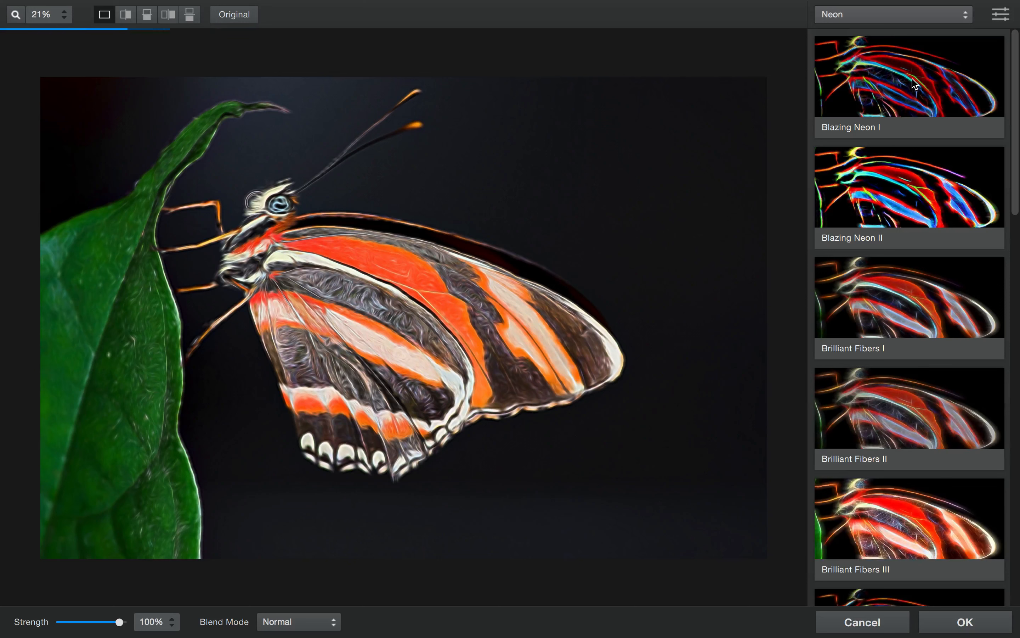
click(915, 85)
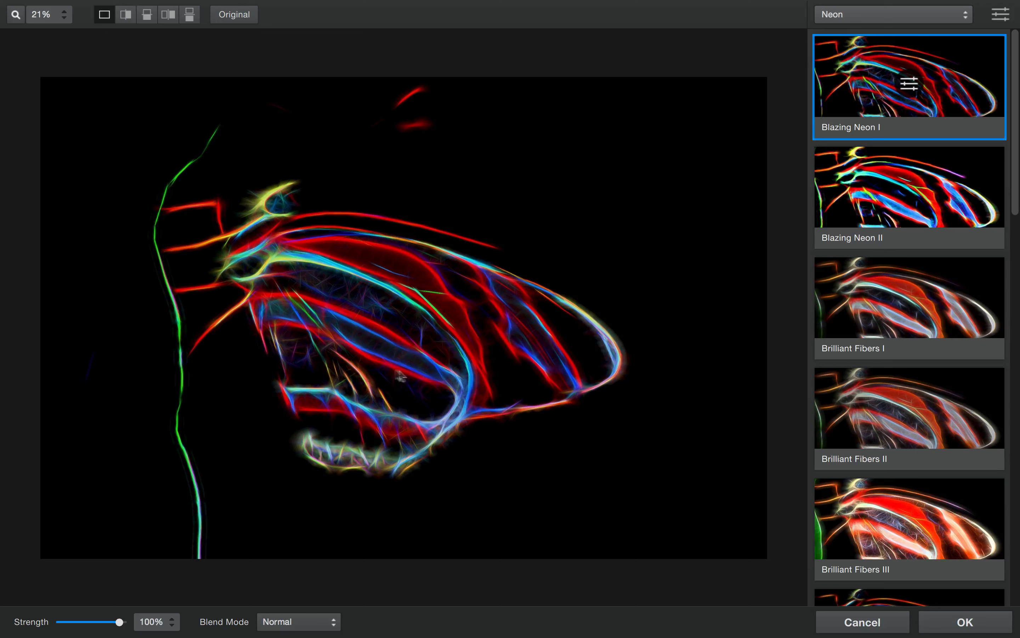
click(931, 190)
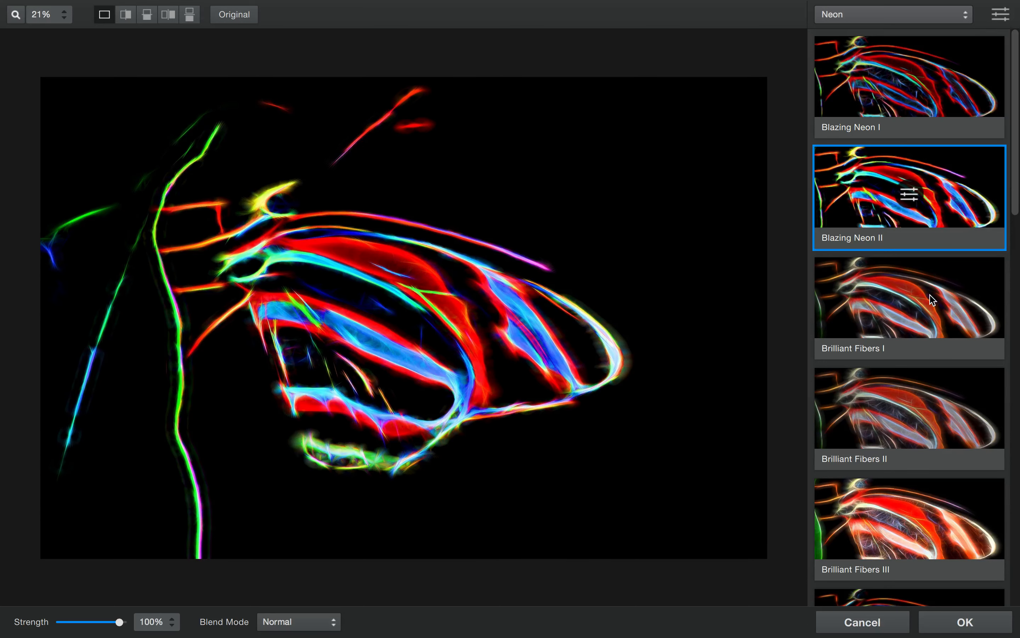
click(932, 301)
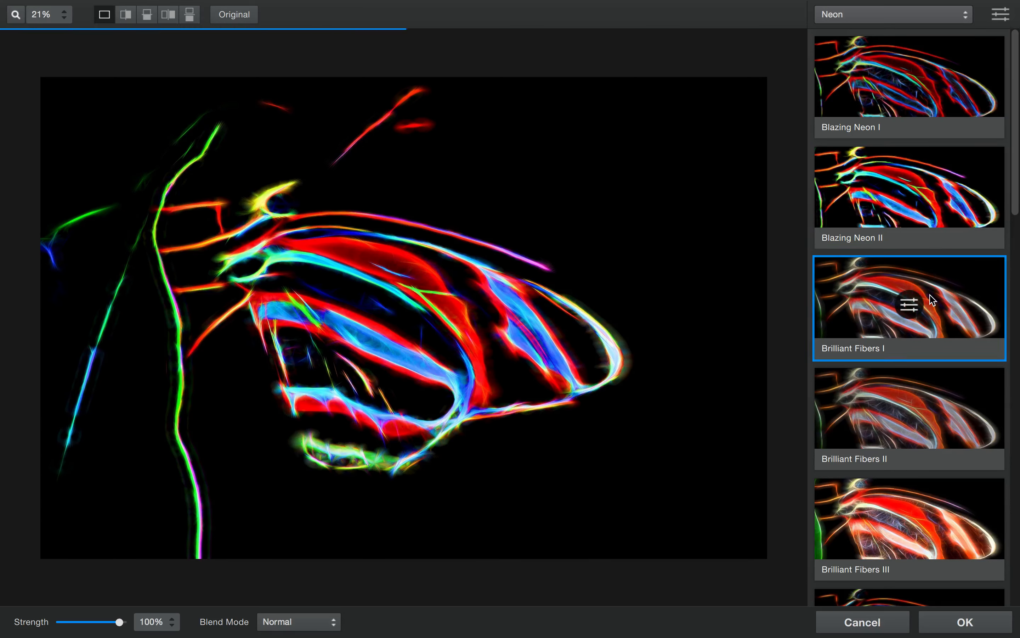